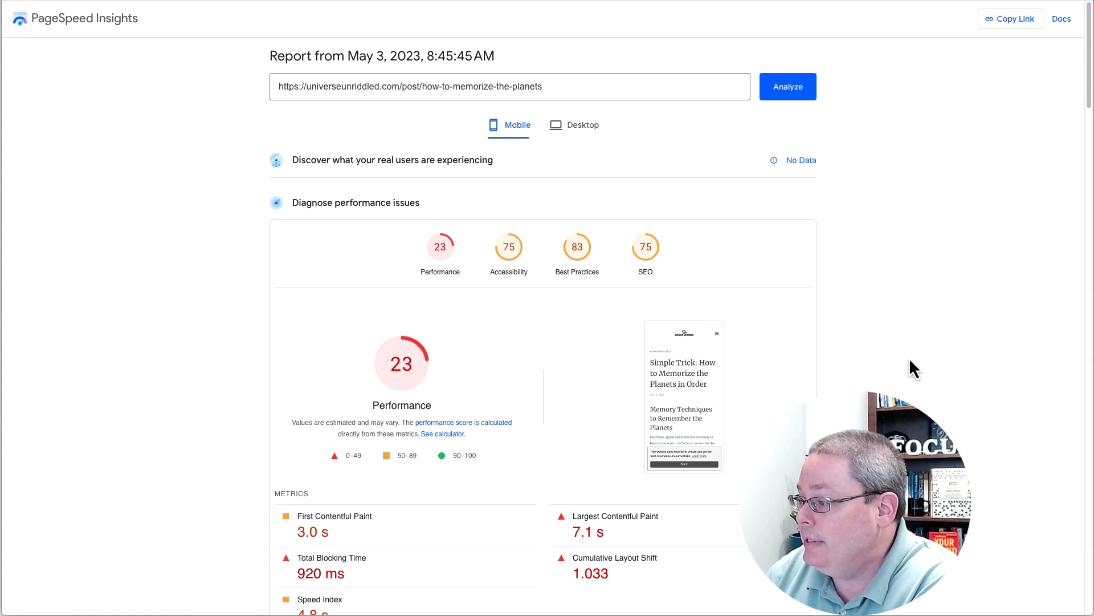
- Expand the Properly size images opportunity in the mobile report and review the listed images
scroll(877, 314, down, 5)
scroll(877, 316, down, 5)
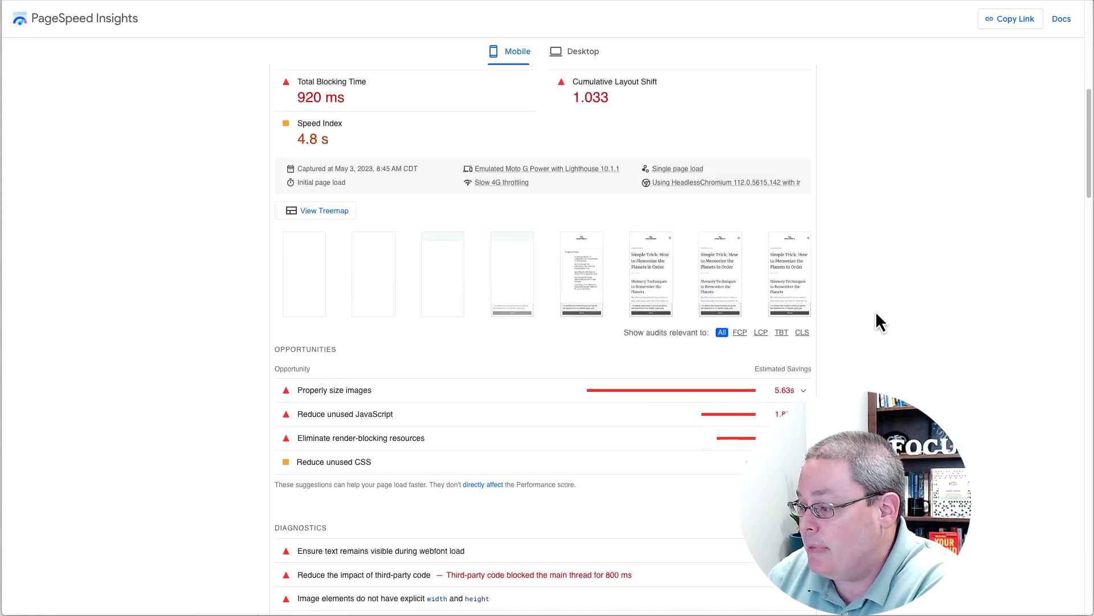
click(812, 319)
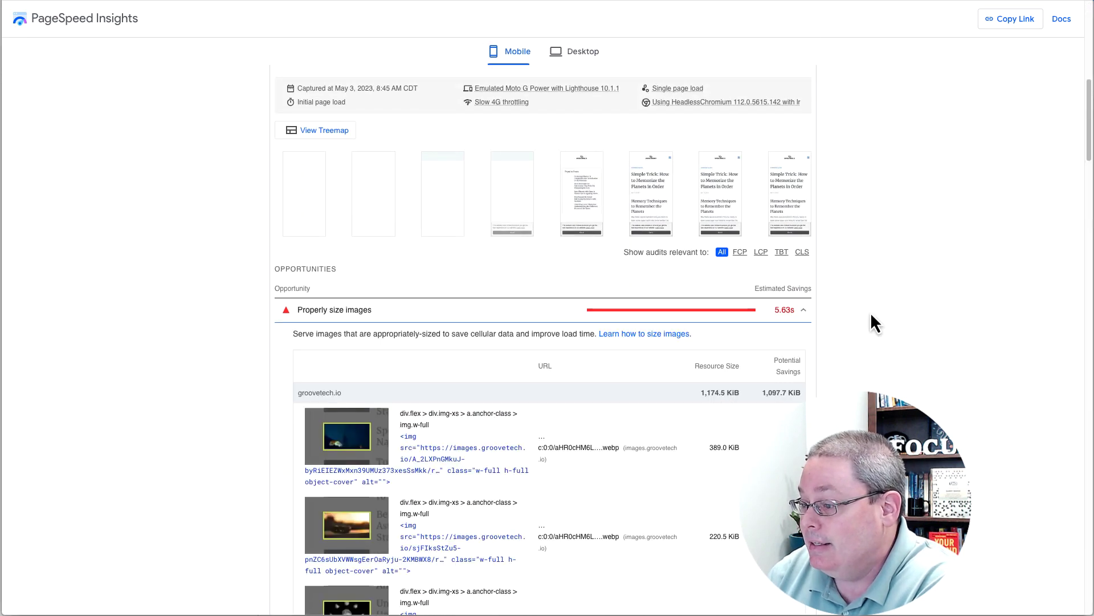
scroll(871, 313, down, 4)
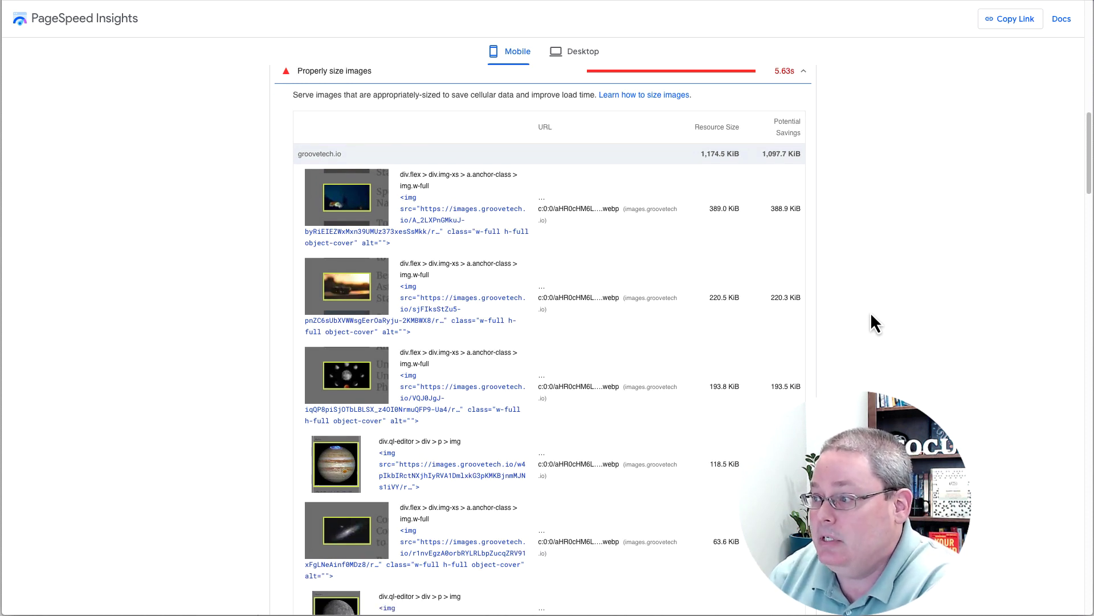
- Switch to the YouTube video about GrooveBlog limitations and read the viewer comment on cropping and resizing images
click(666, 0)
scroll(559, 393, down, 4)
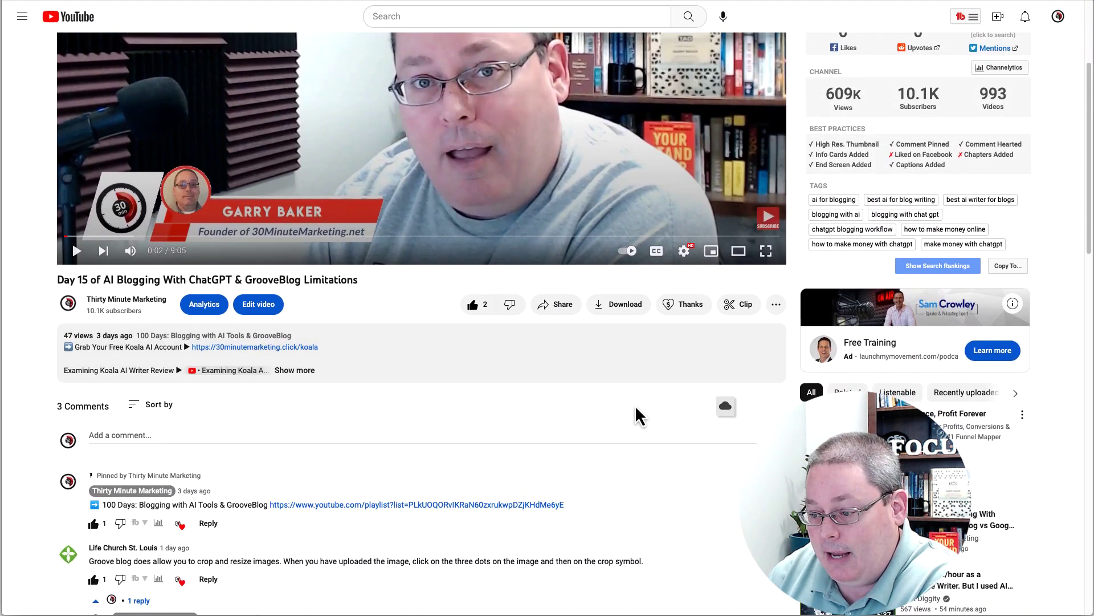
scroll(635, 405, down, 1)
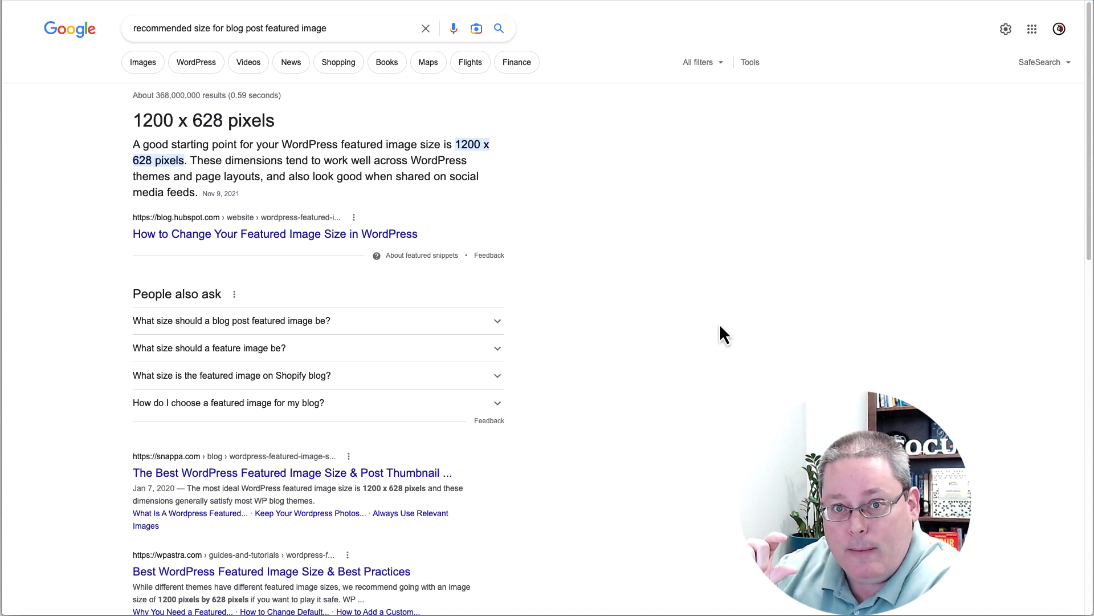
- Switch to the Pixabay puffin photo, show its free download sizes and select 1280×853
key(ctrl+Tab)
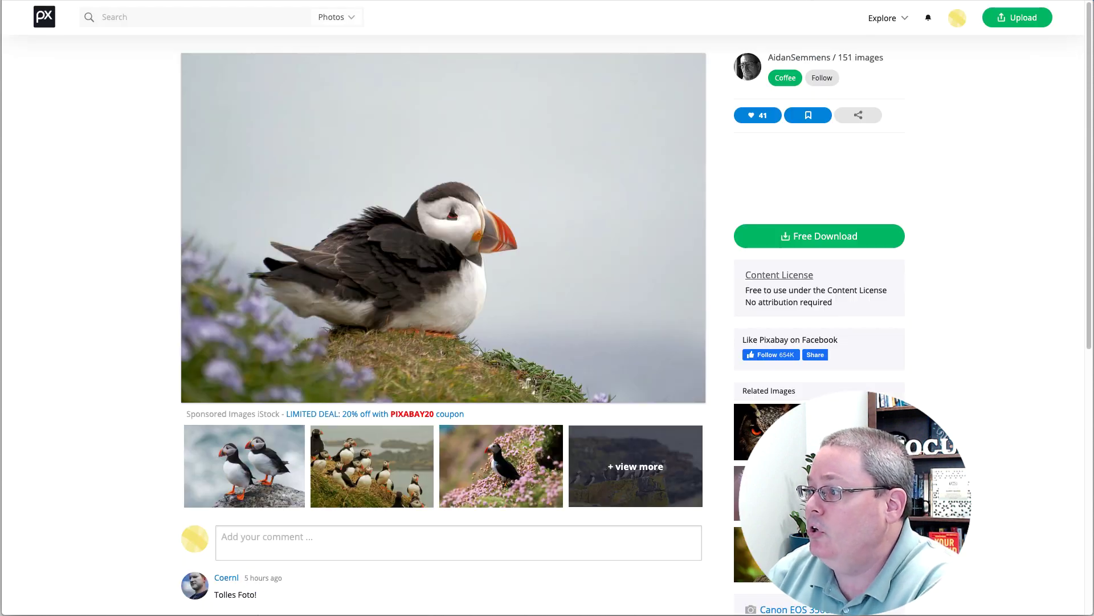
click(812, 246)
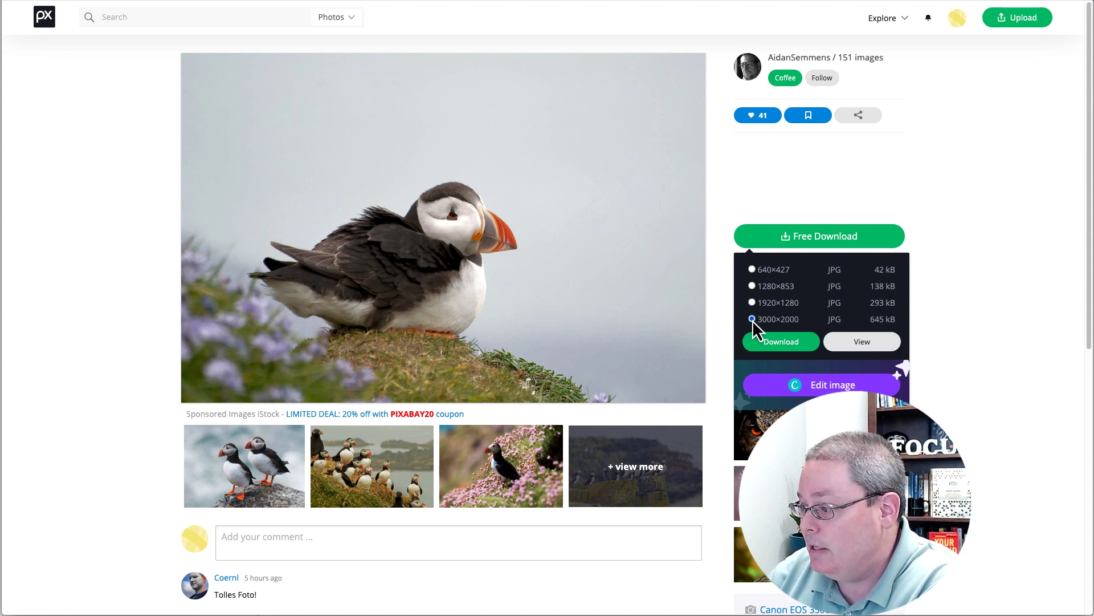
click(752, 286)
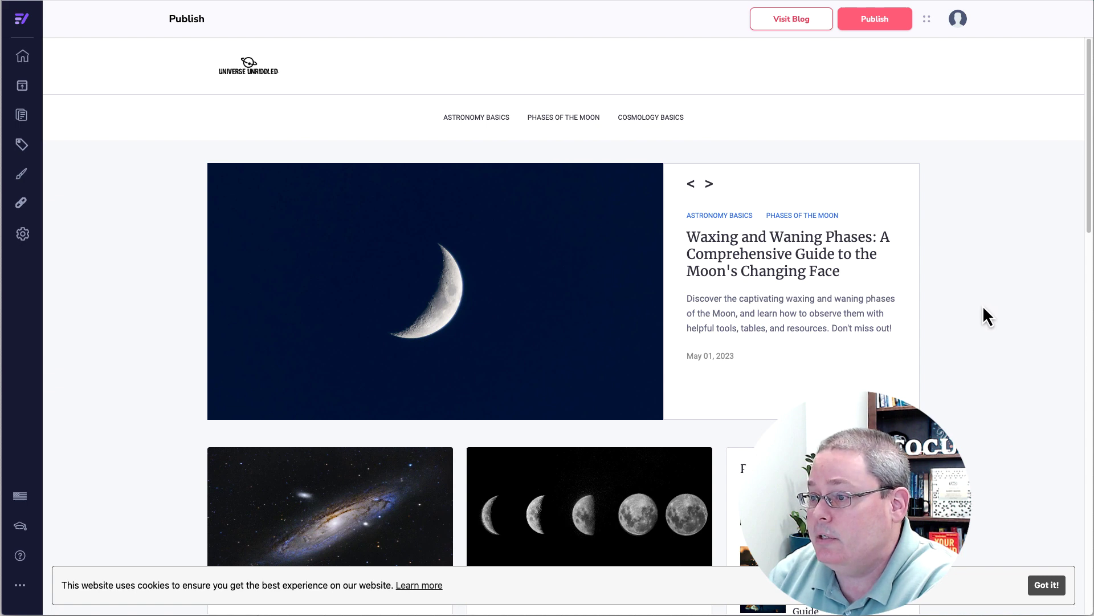
- Review the featured images and popular posts in the blog's home page preview
scroll(982, 305, down, 3)
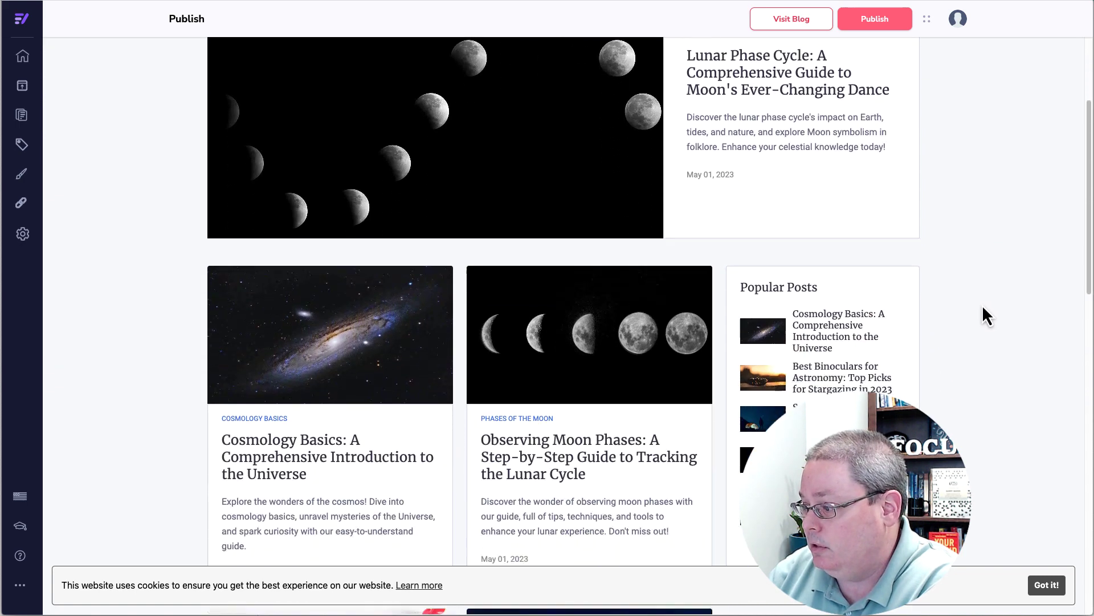
scroll(983, 305, down, 2)
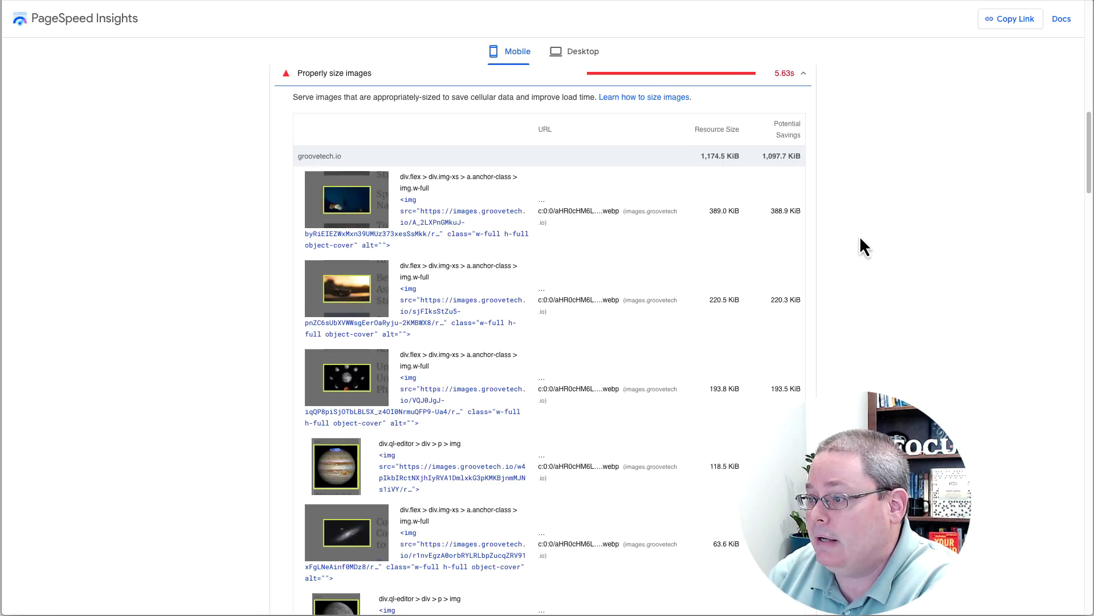
- Examine the PageSpeed report's performance metrics and the resource sizes and potential savings of the images under Properly size images
scroll(860, 235, up, 20)
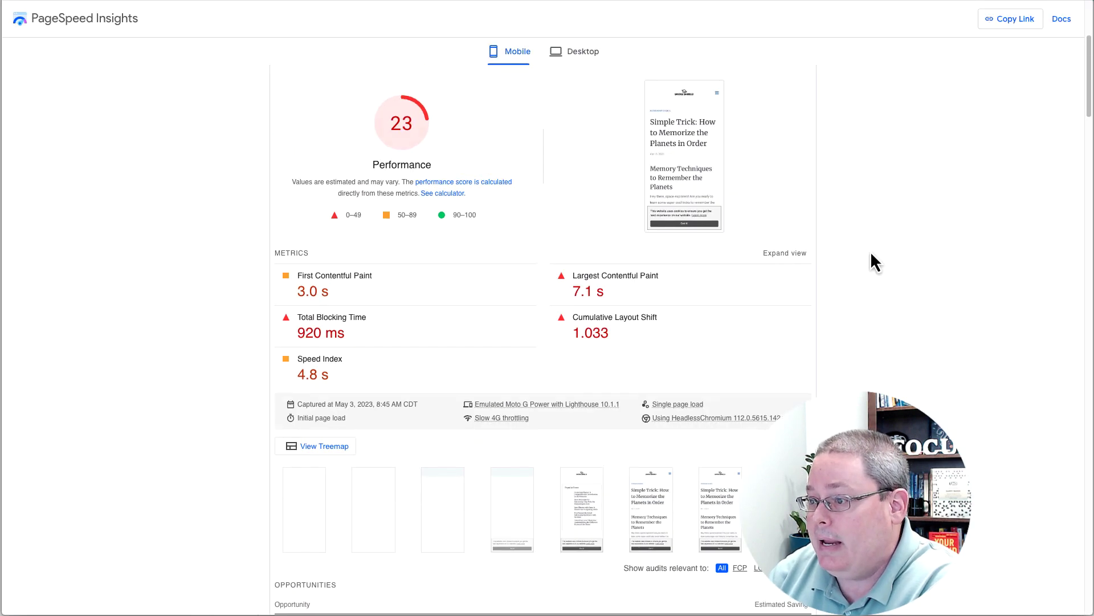
scroll(872, 330, down, 6)
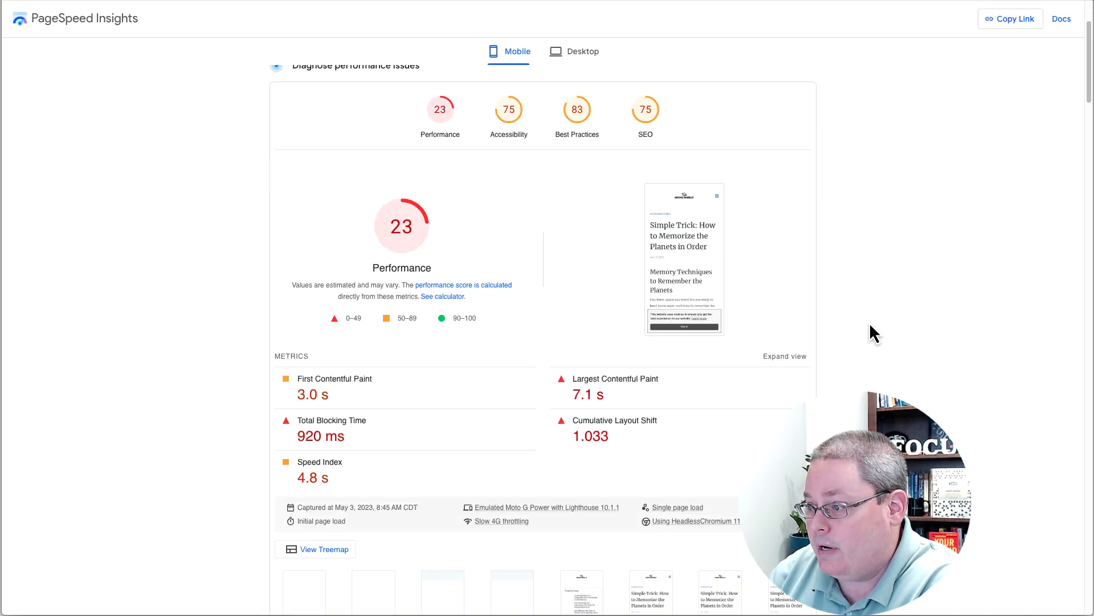
scroll(870, 327, down, 8)
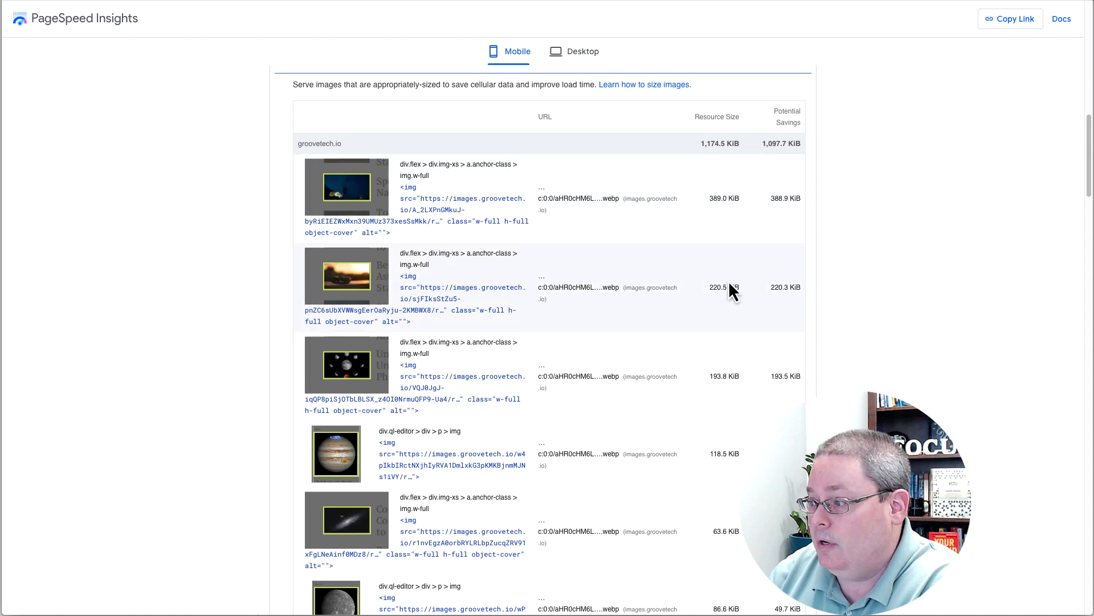
scroll(889, 382, down, 4)
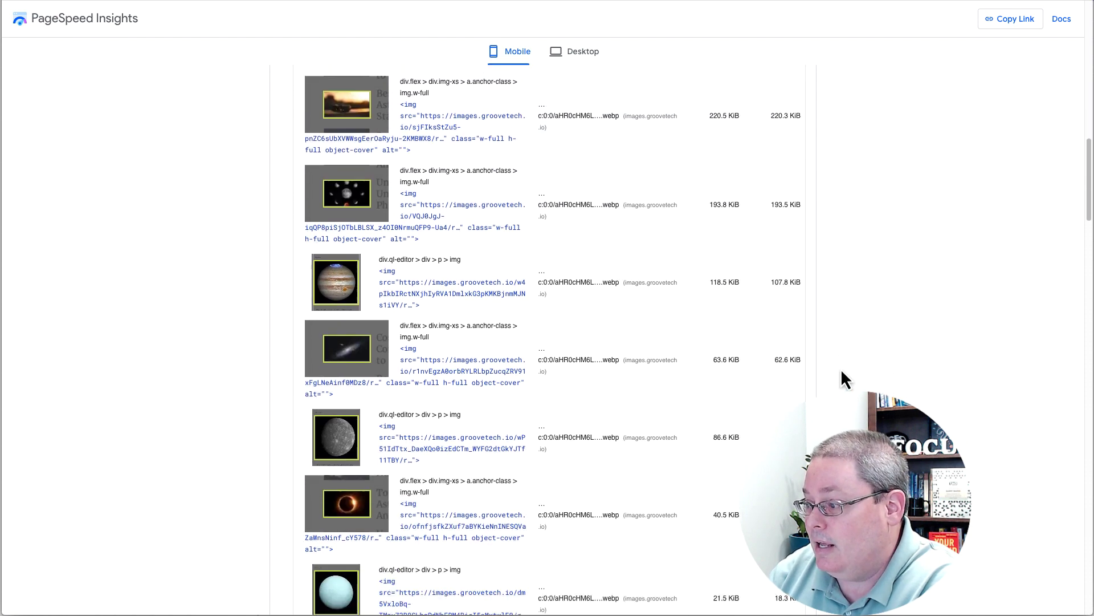
scroll(841, 369, down, 1)
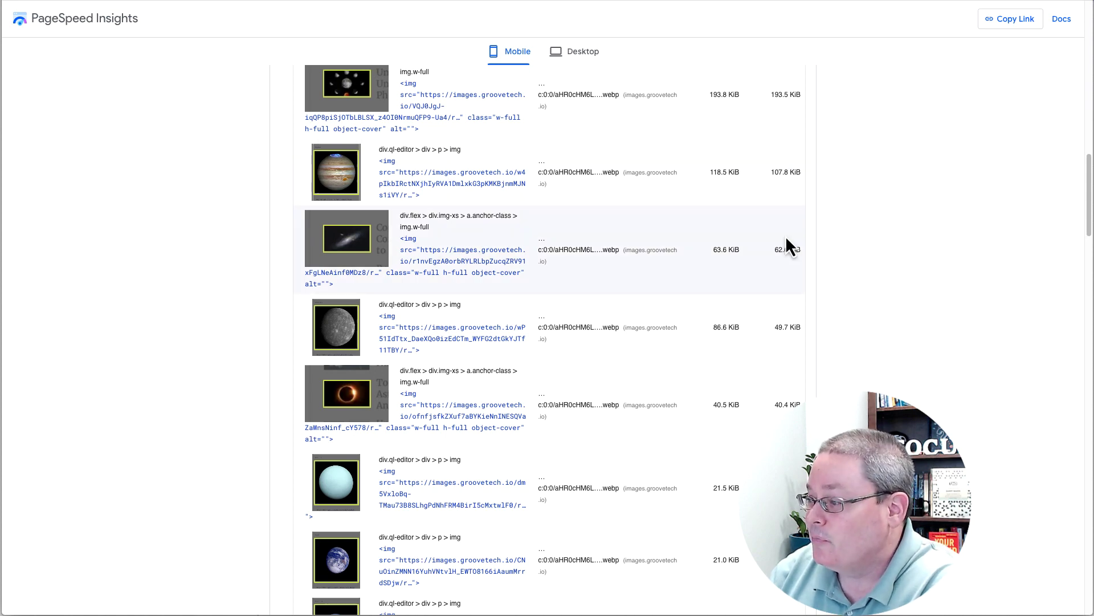
scroll(784, 257, down, 1)
scroll(788, 370, down, 1)
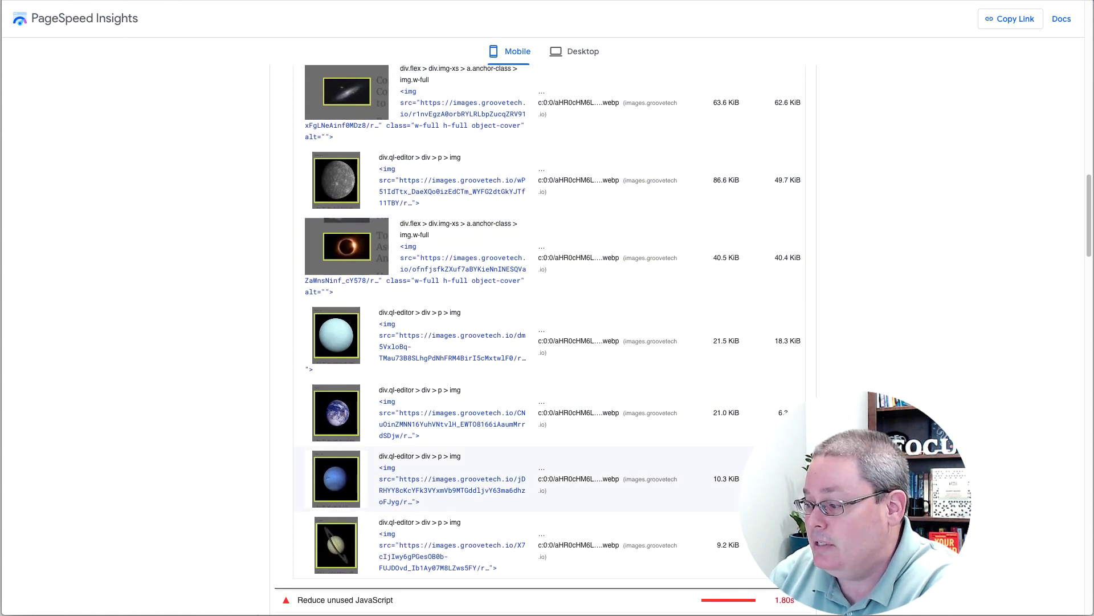
scroll(547, 342, up, 15)
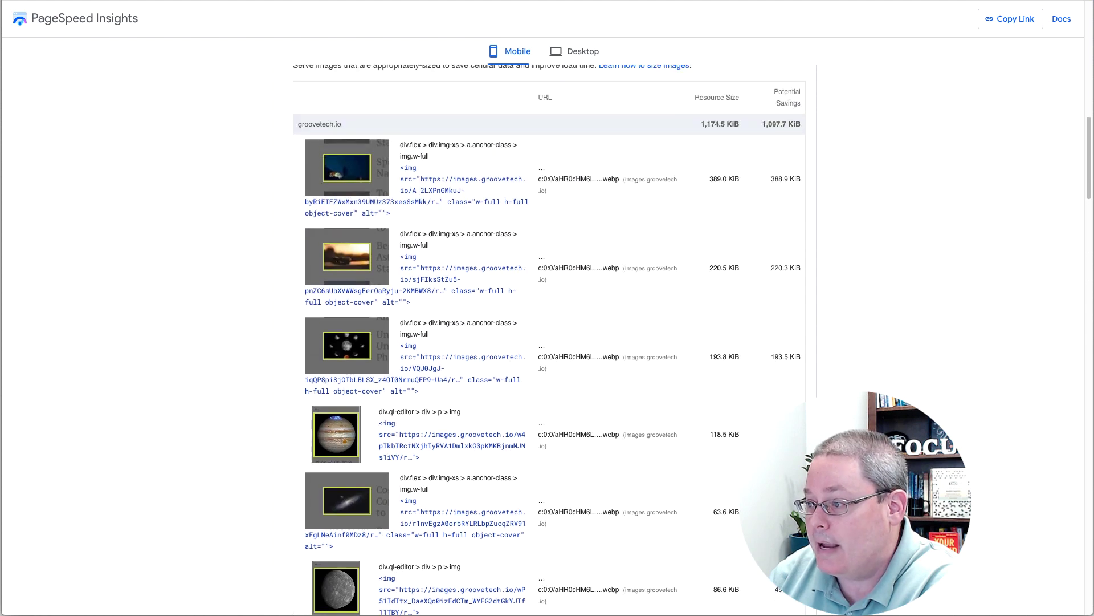
scroll(542, 342, up, 7)
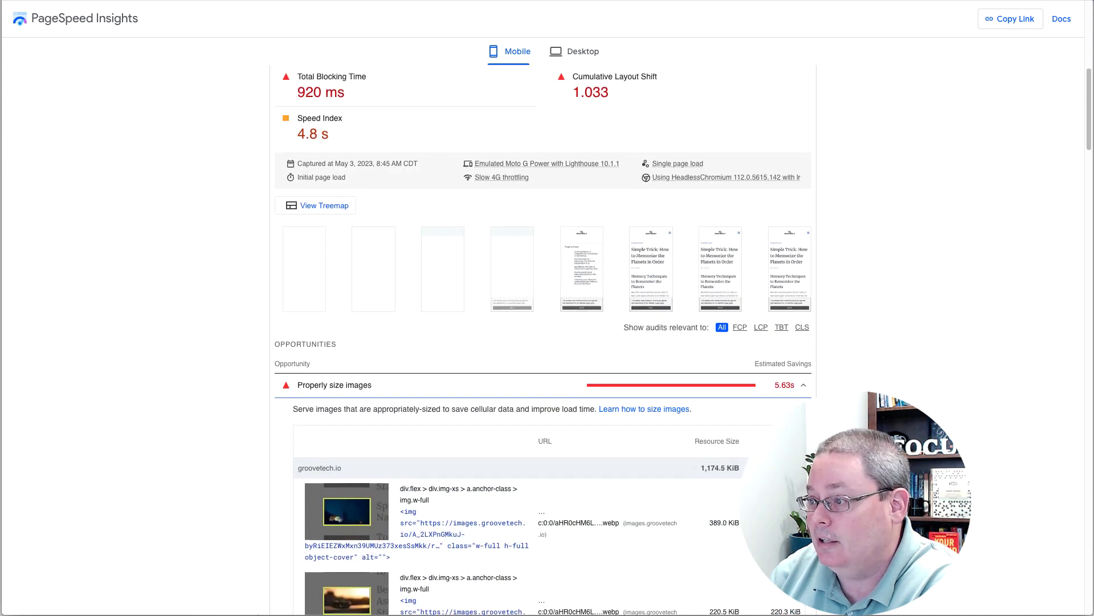
scroll(410, 363, up, 2)
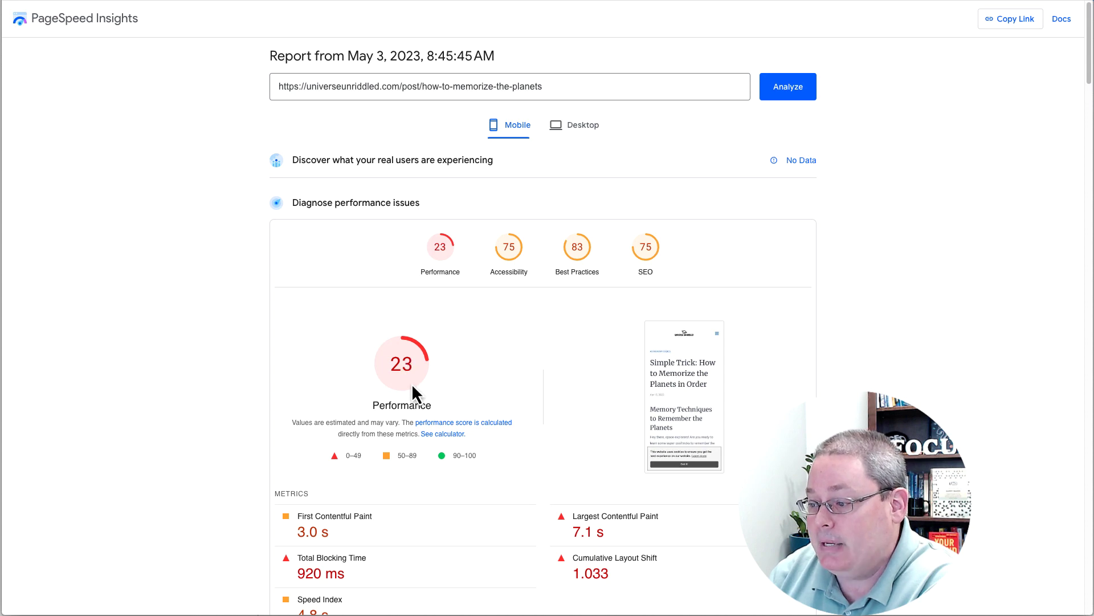
scroll(879, 313, down, 10)
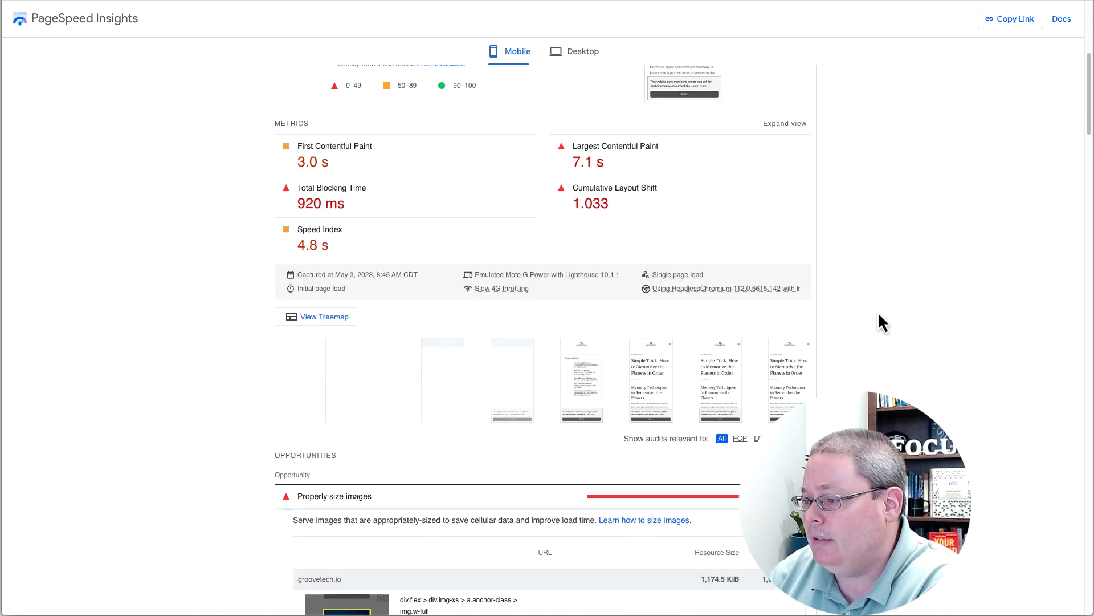
scroll(879, 315, down, 4)
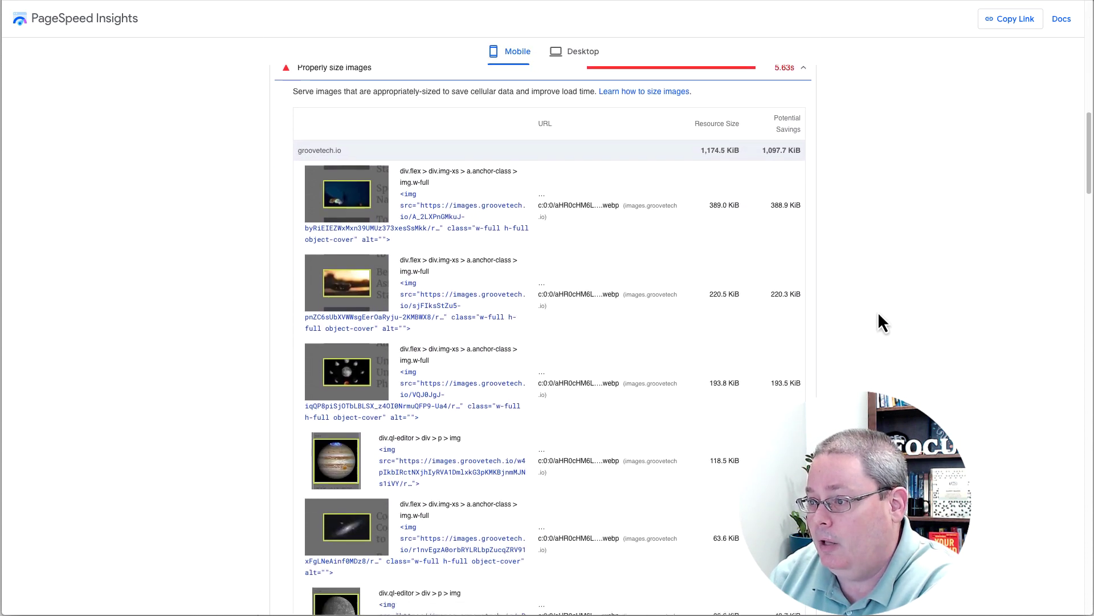
scroll(877, 322, down, 1)
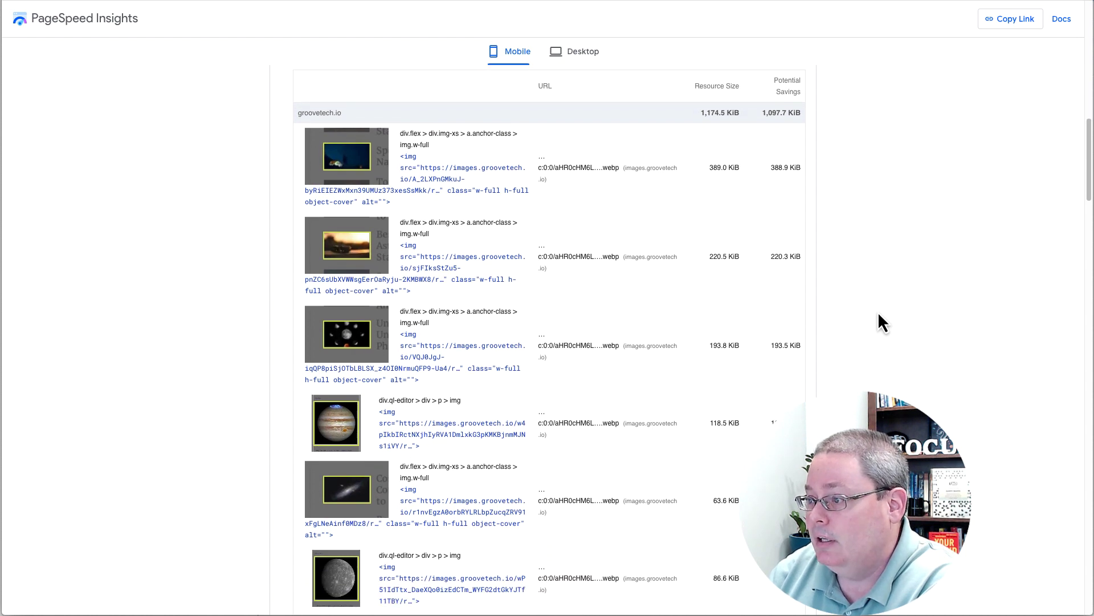
scroll(879, 314, down, 1)
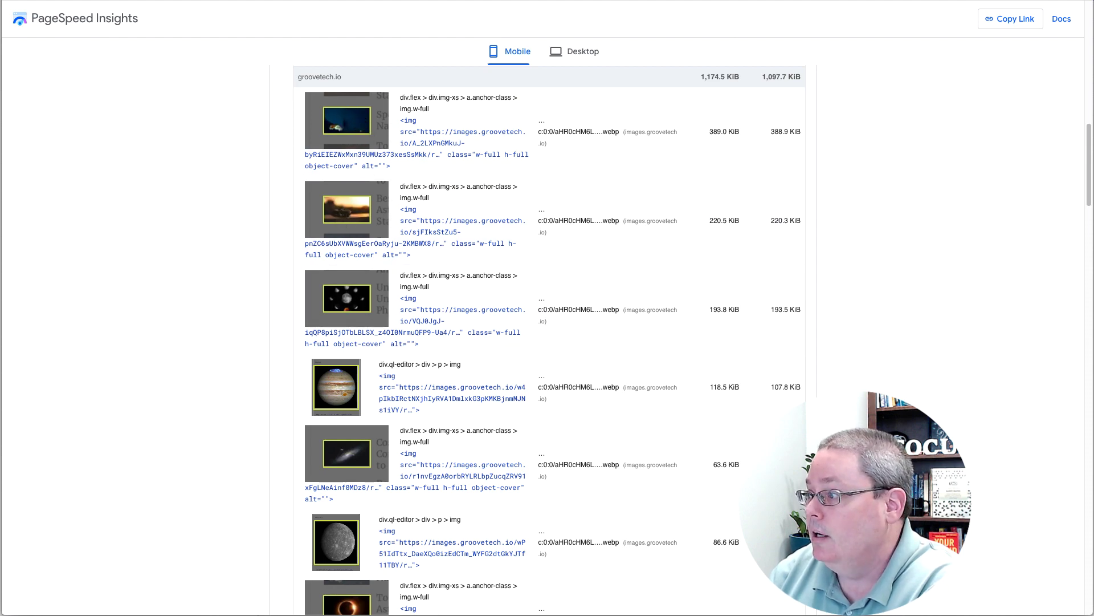
- Switch to GrooveBlog, search the posts for "naked" and open the Naked-Eye Stargazing Guide post in the editor
click(895, 0)
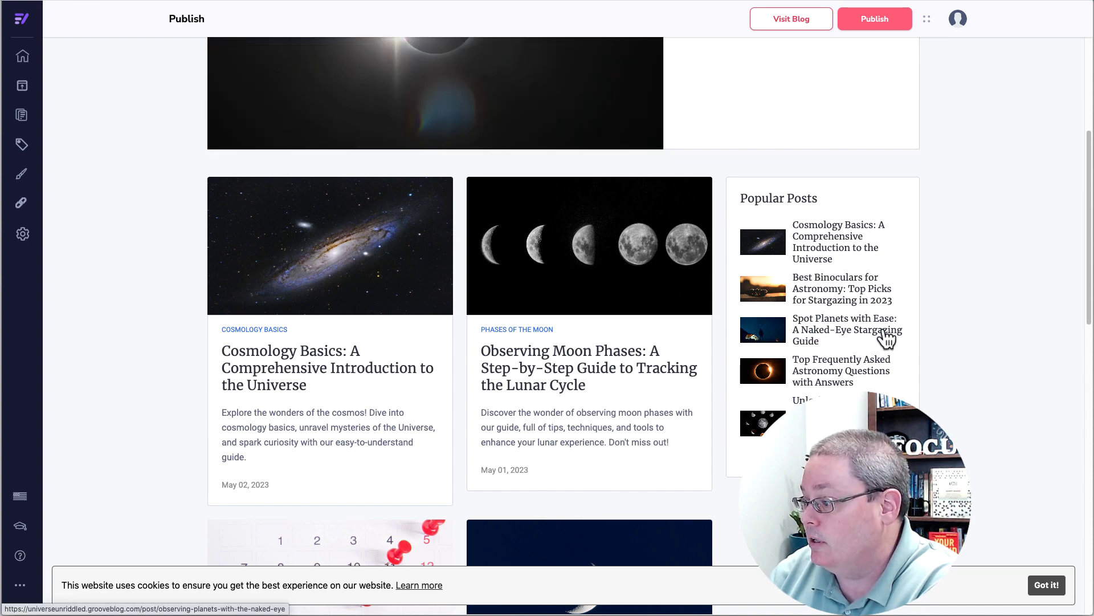
click(21, 115)
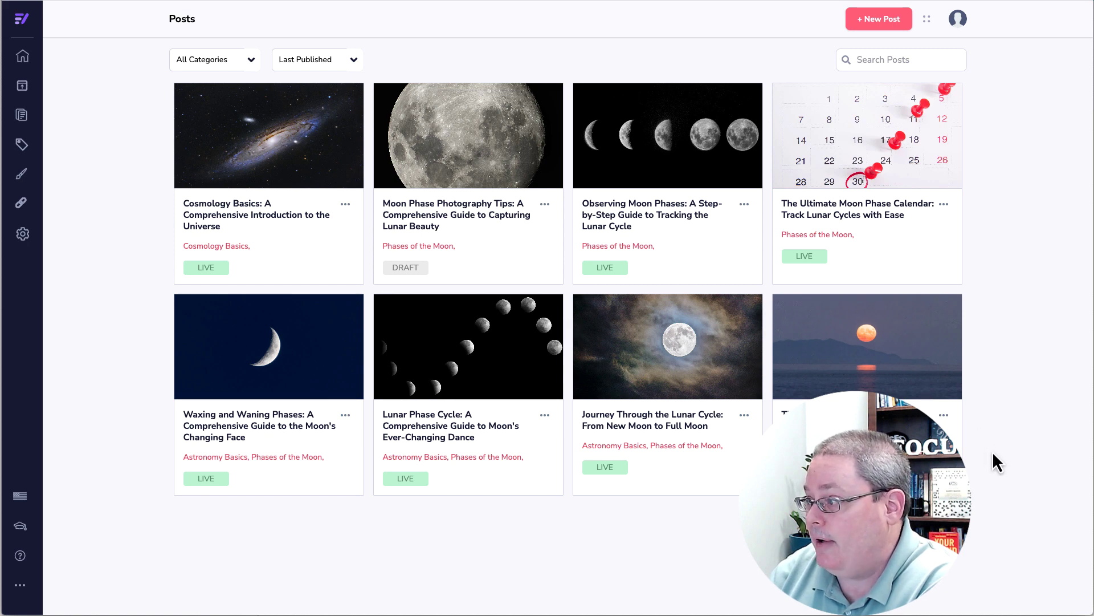
click(879, 59)
text(nake)
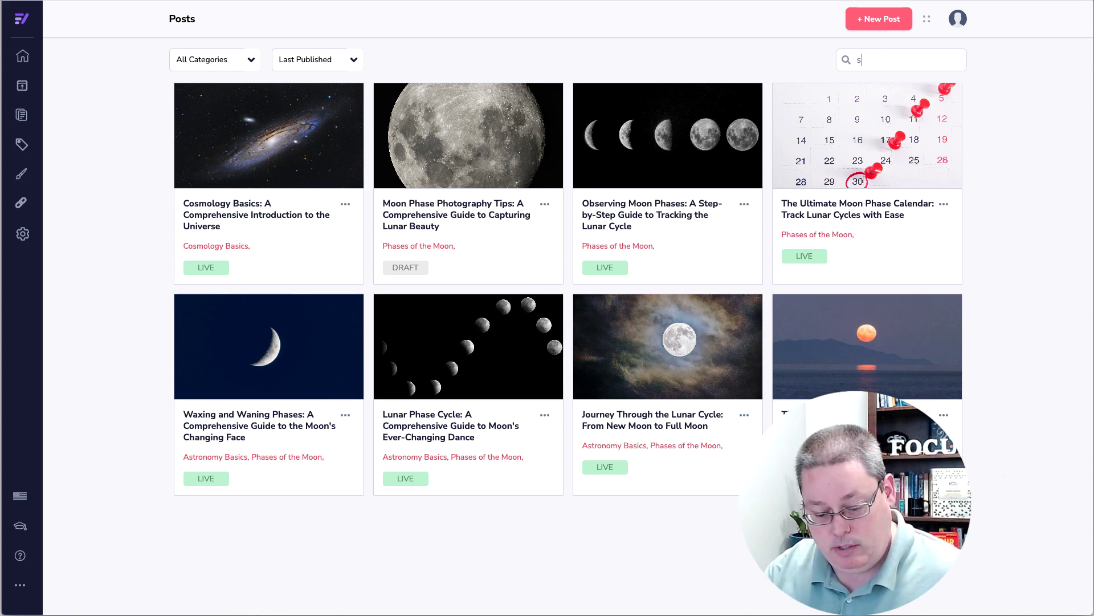
text(d)
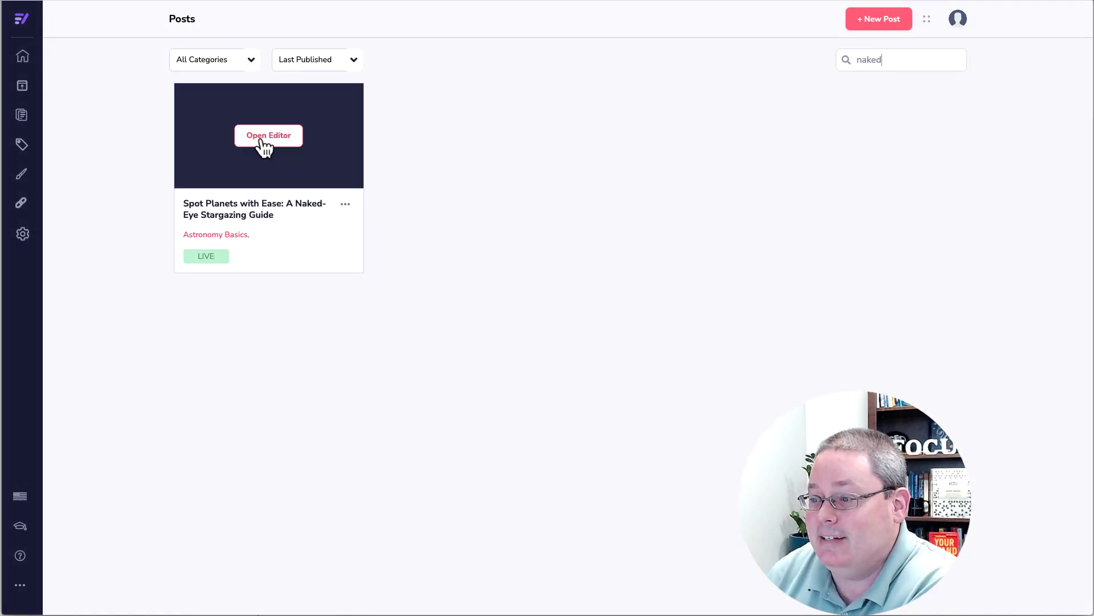
click(263, 139)
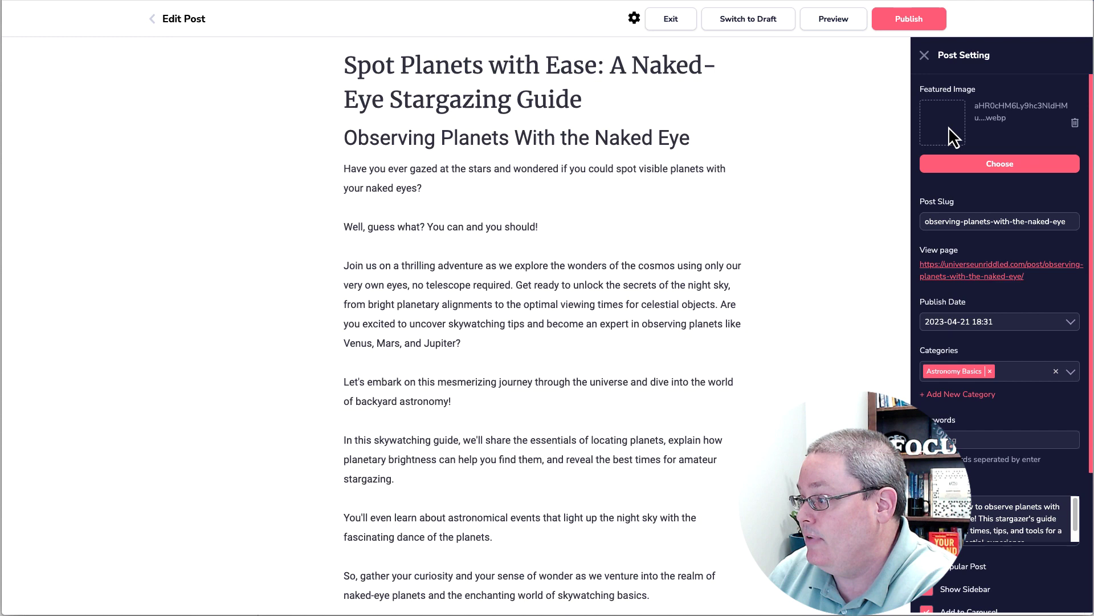
- Reopen the image library for the post's featured image and open the night-sky camping photo with the tent for cropping
click(950, 166)
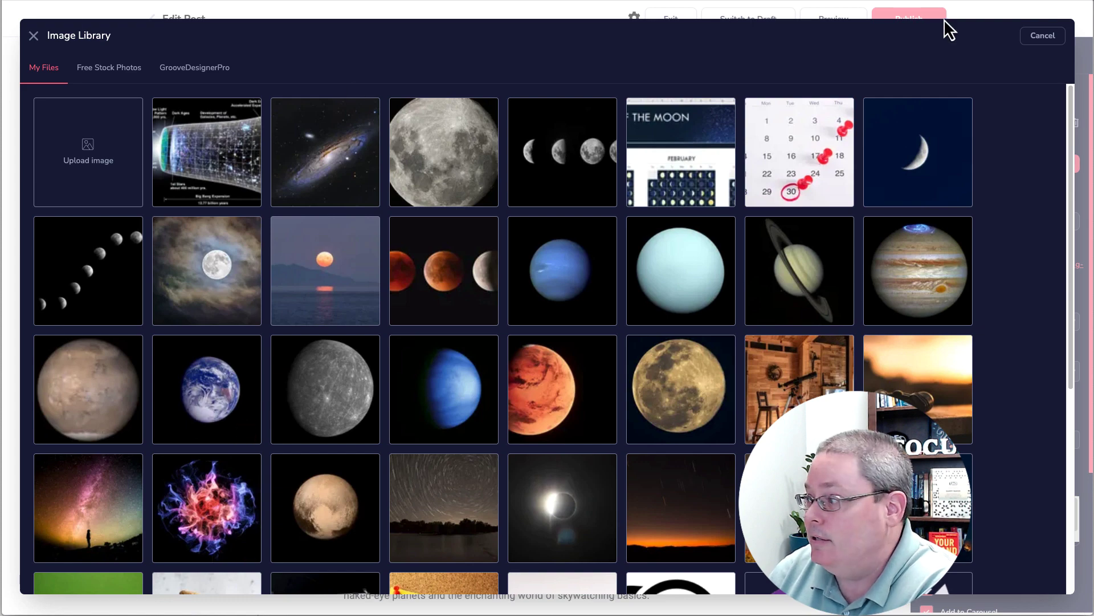
click(1032, 37)
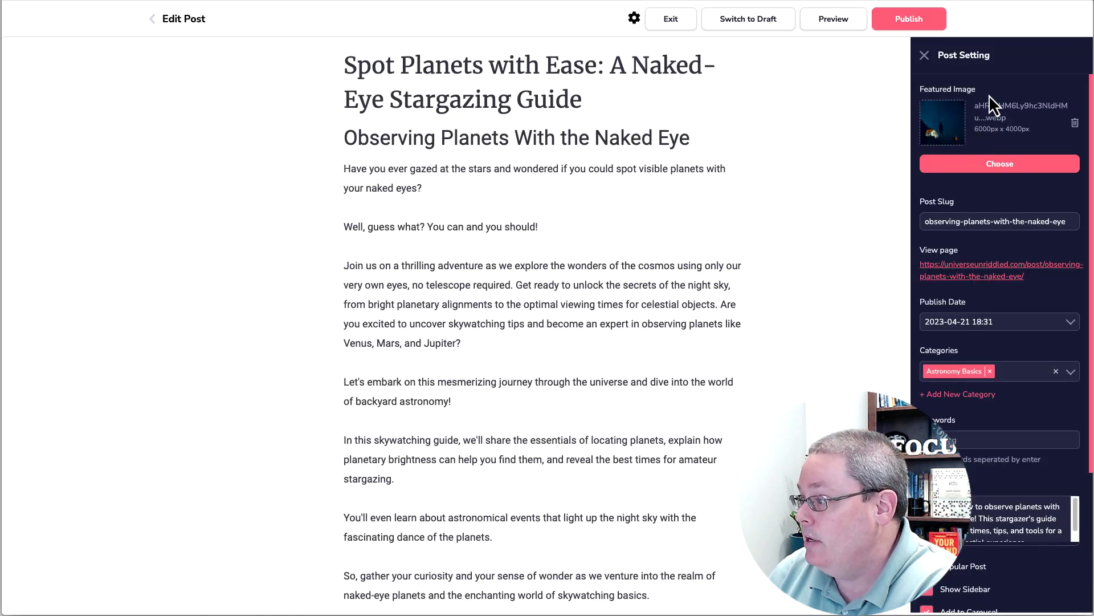
click(986, 165)
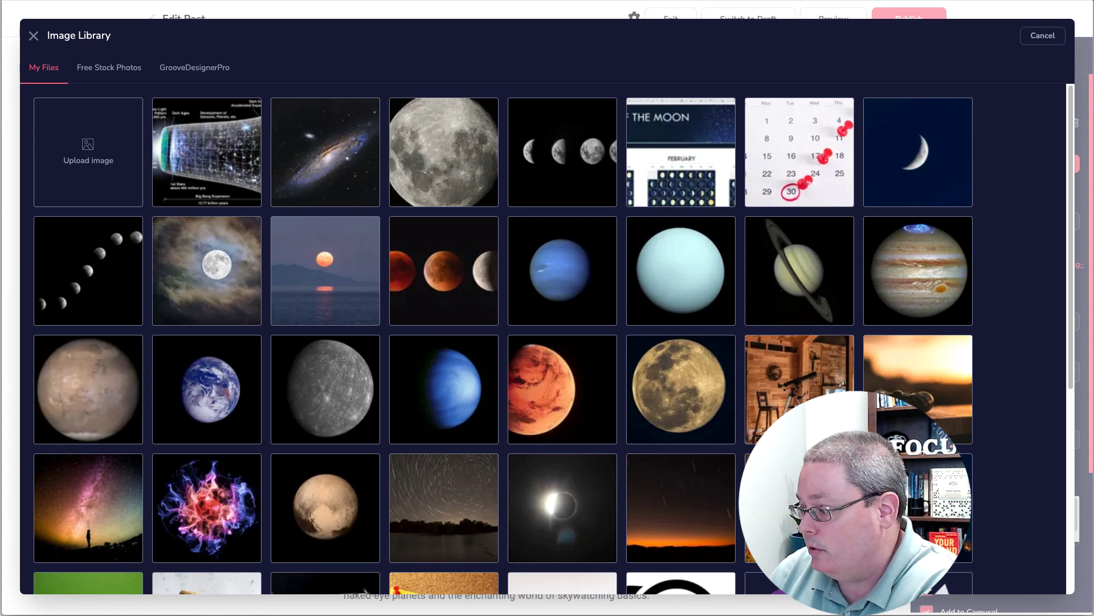
scroll(912, 371, down, 2)
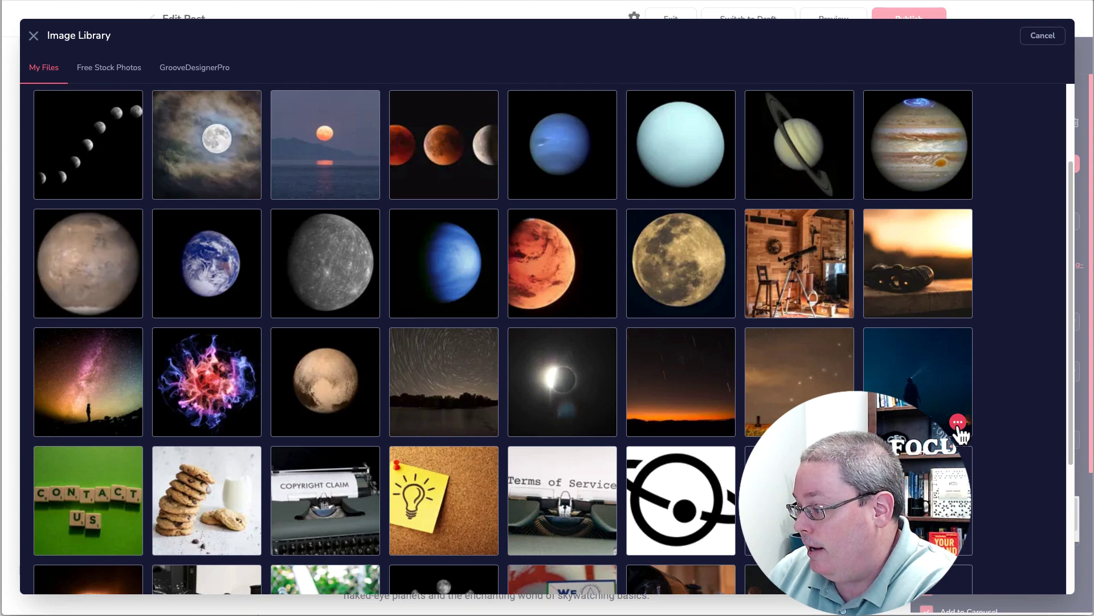
click(958, 423)
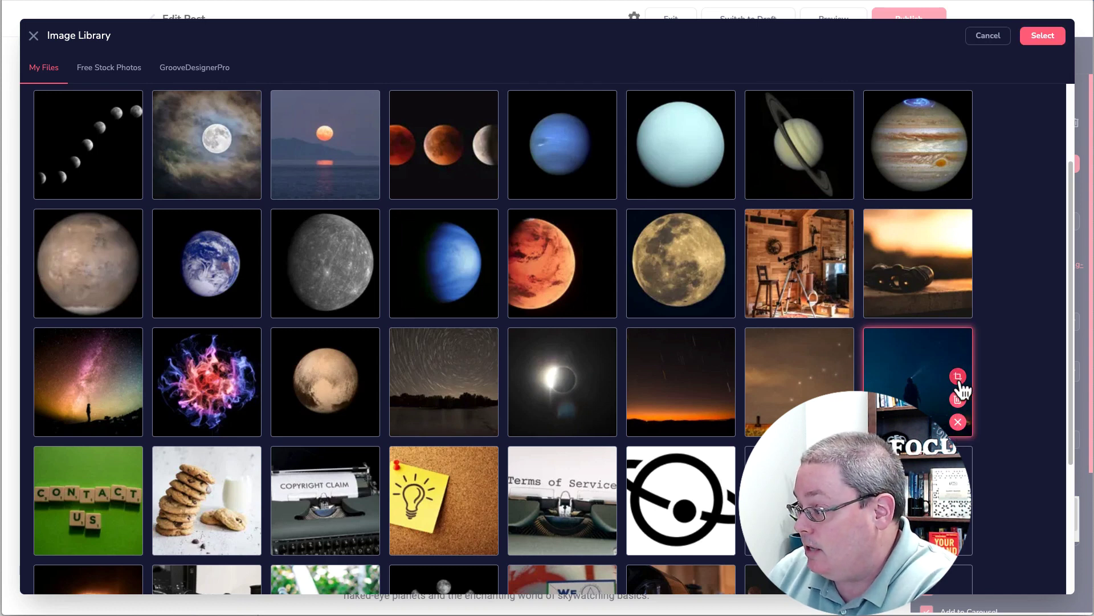
click(959, 423)
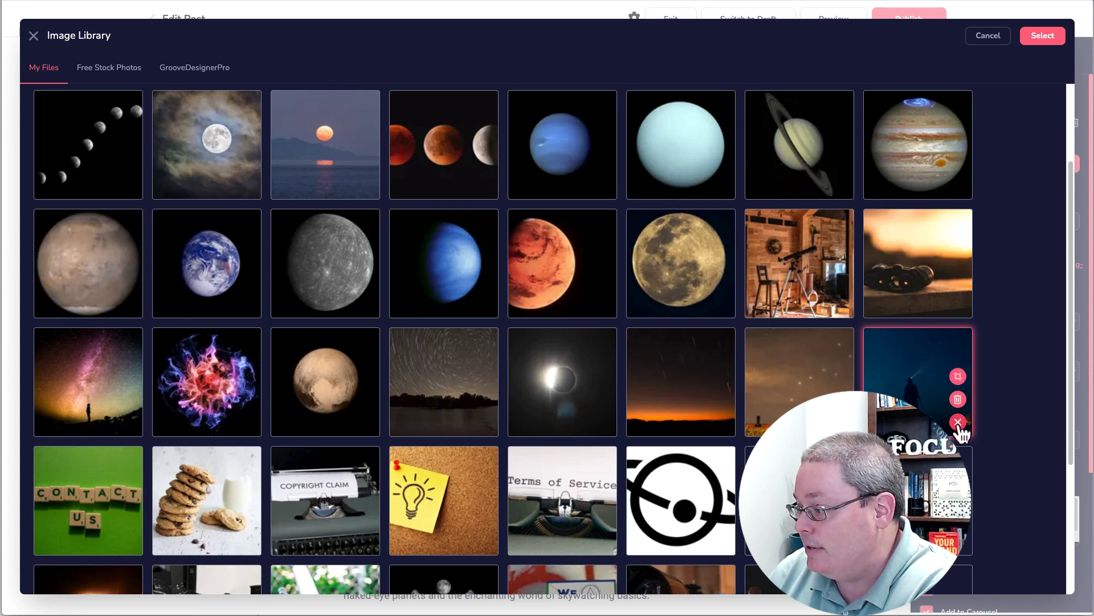
click(958, 424)
click(958, 424)
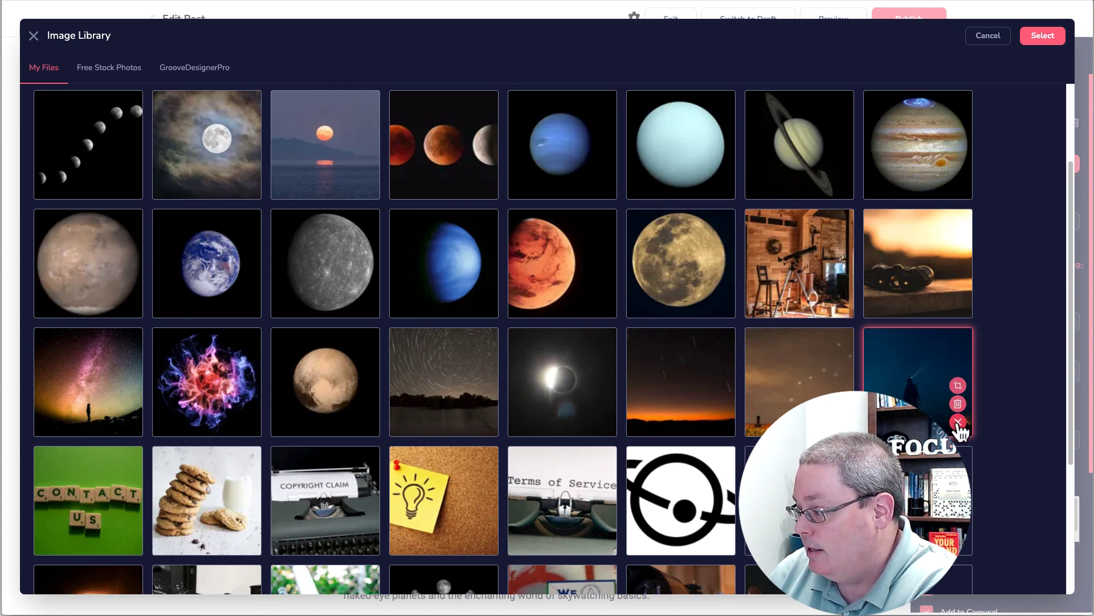
click(958, 377)
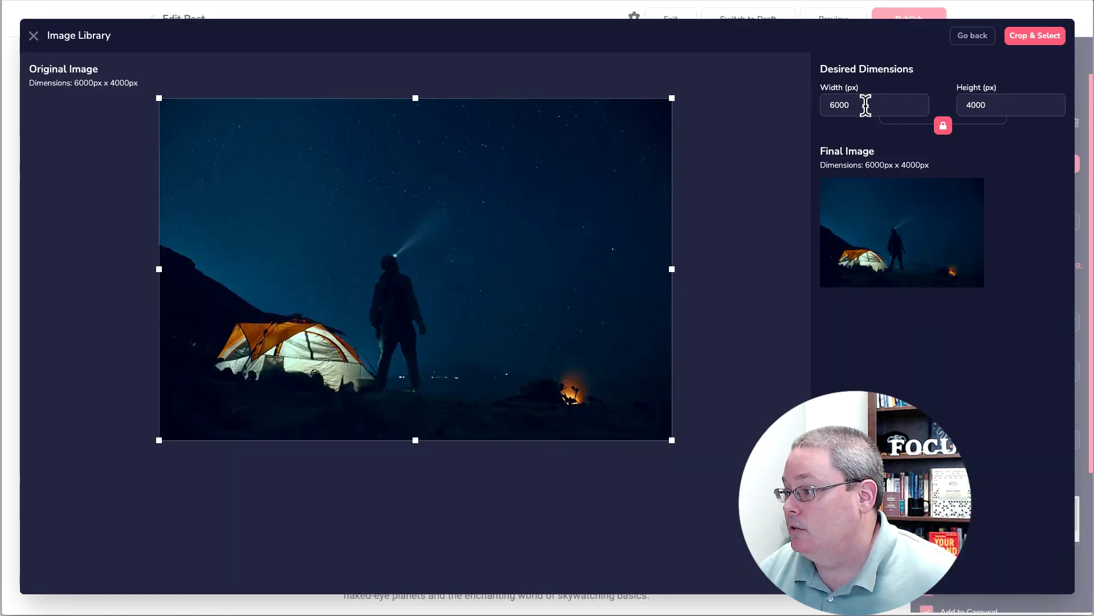
- Unlock the image's aspect ratio and set the desired dimensions to 1200 px wide and 628 px high
double_click(864, 105)
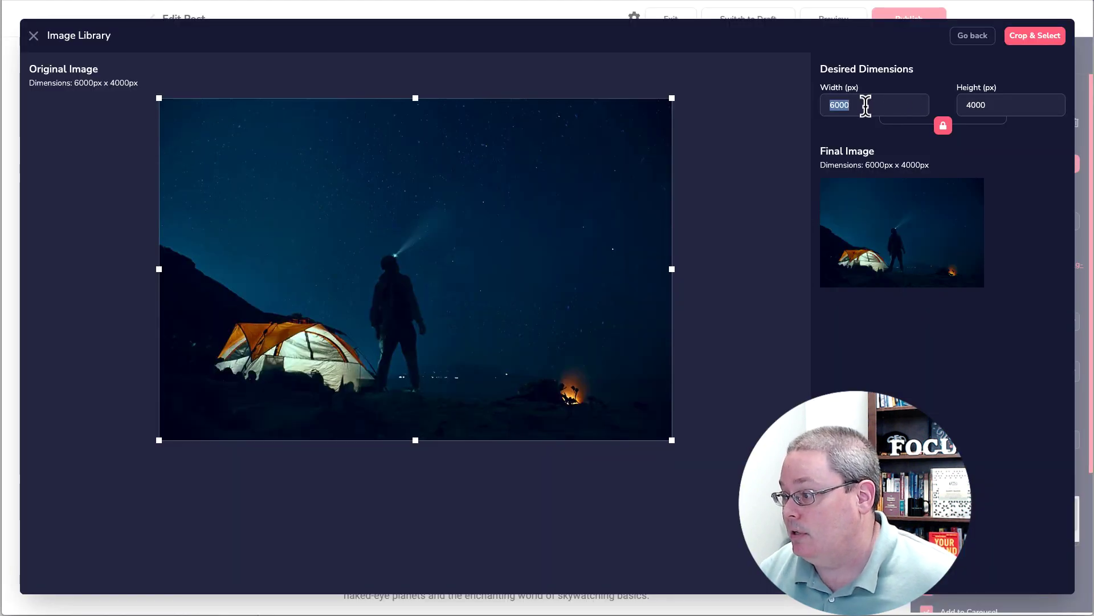
click(938, 134)
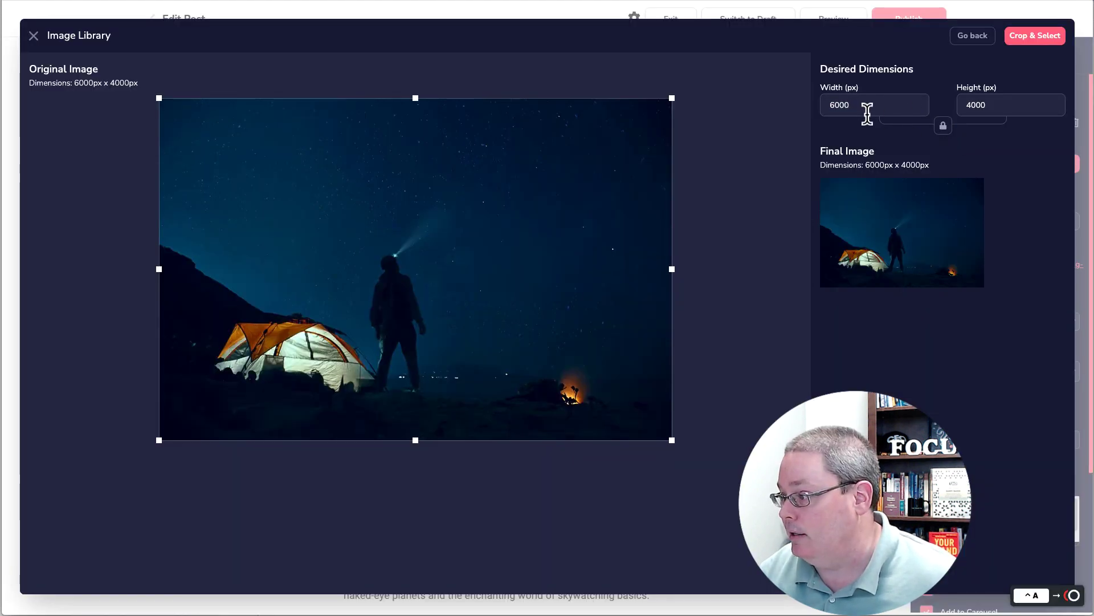
click(864, 112)
double_click(863, 111)
text(12)
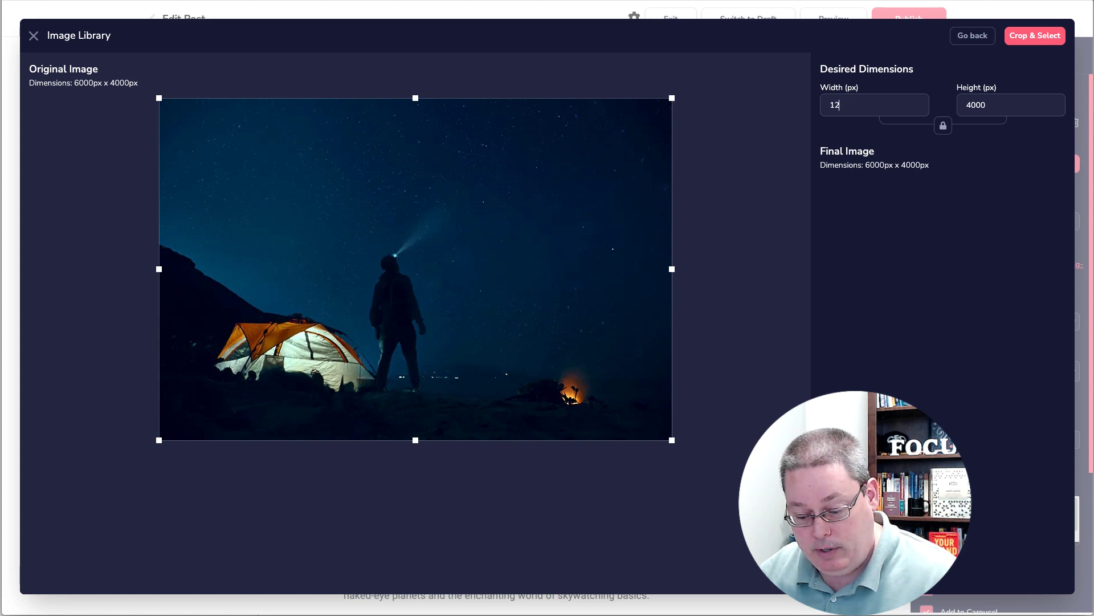
text(00)
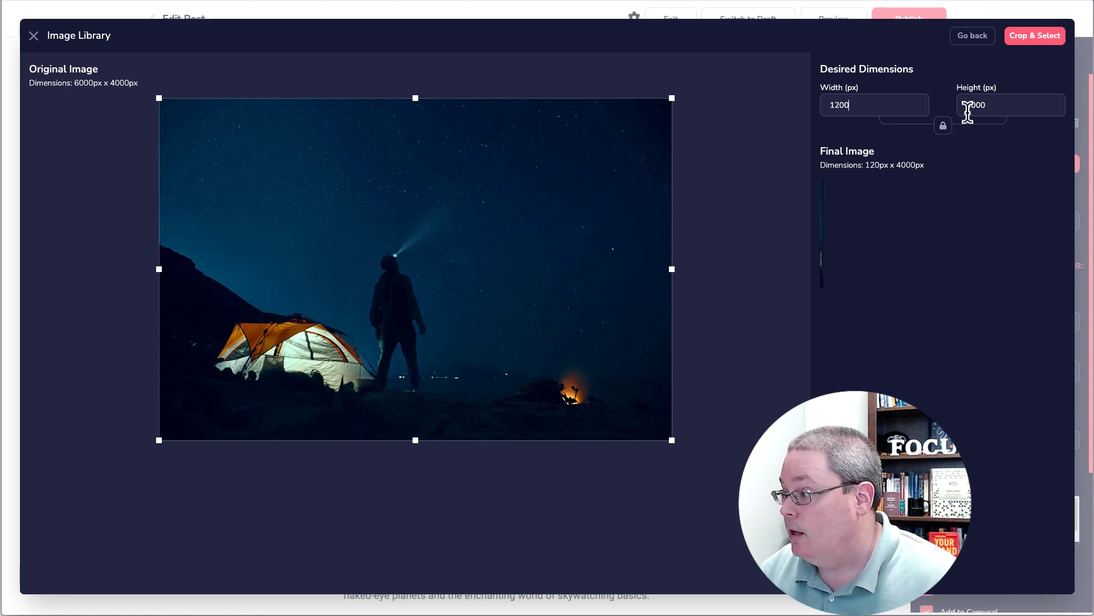
click(966, 108)
key(ctrl+a)
text(62)
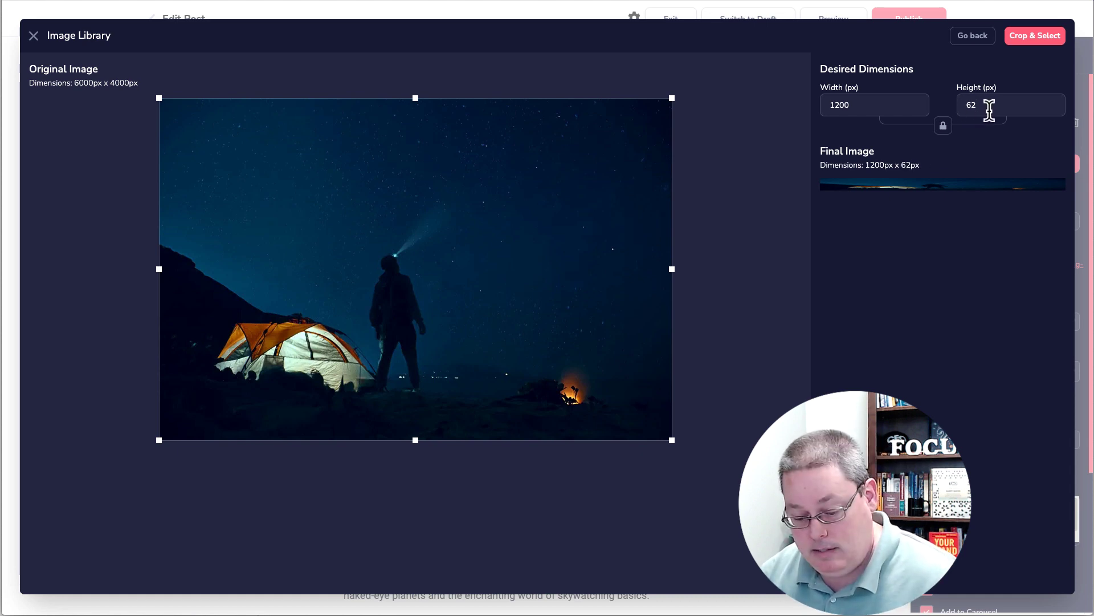
text(8)
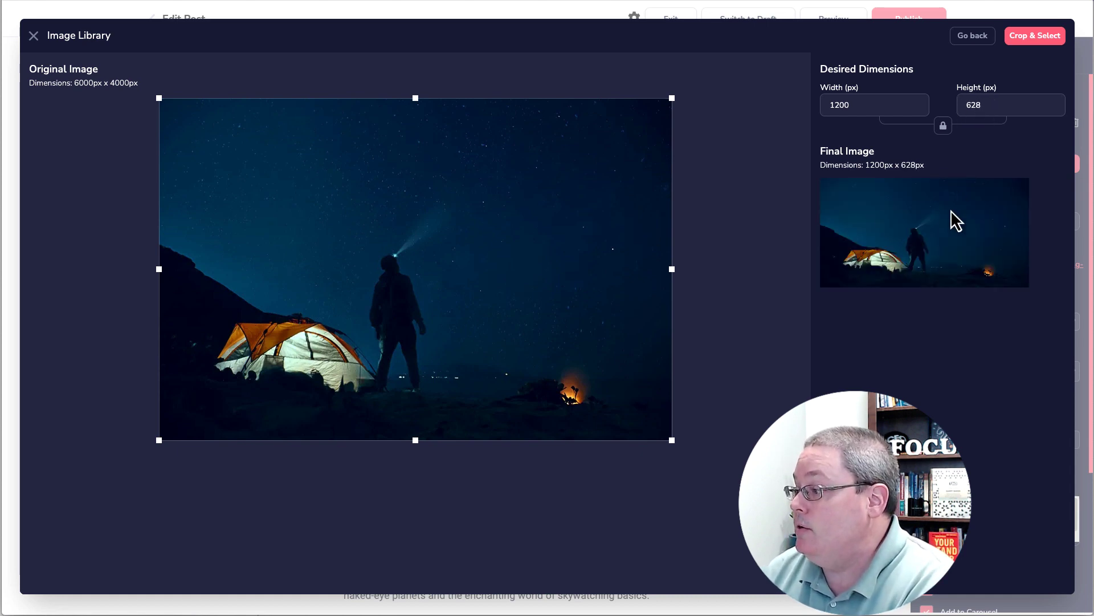
- Crop and select the image as the post's featured image, accept the note about the original version, and publish the post
click(1024, 40)
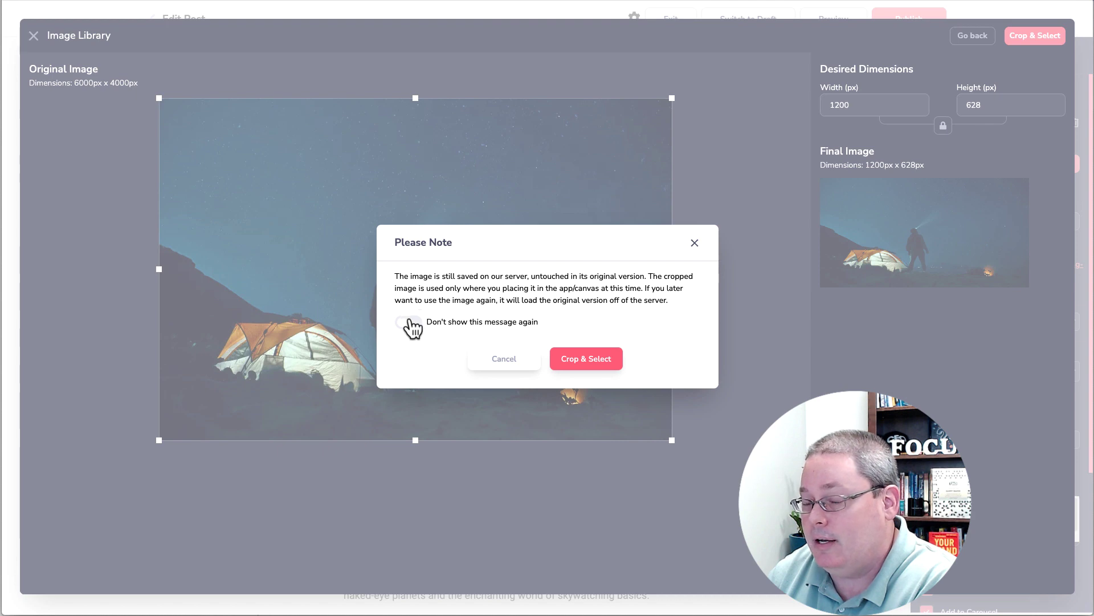
click(582, 365)
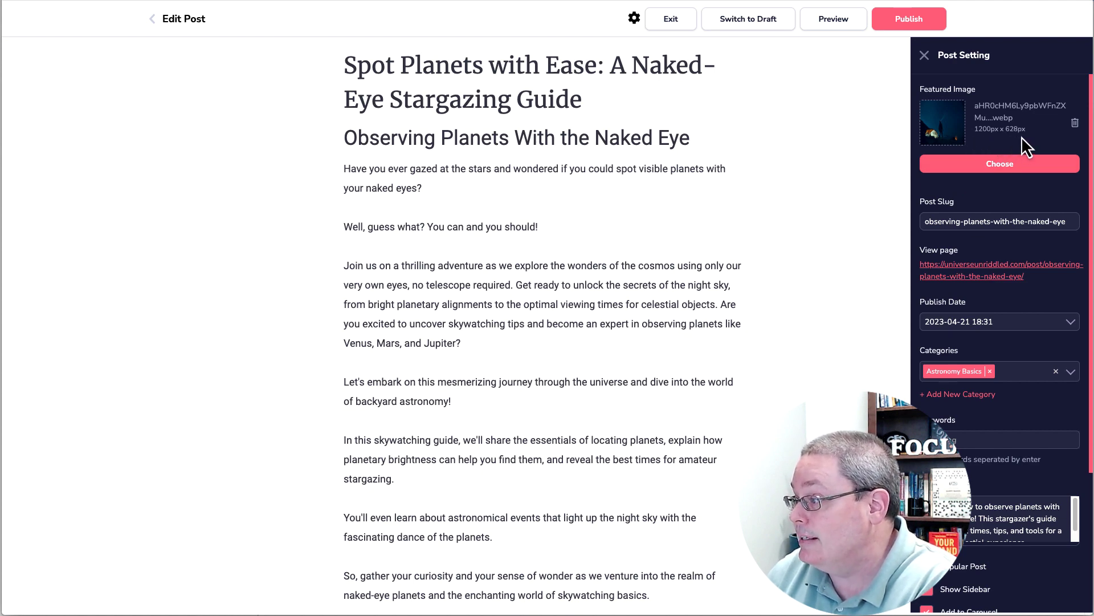
click(911, 23)
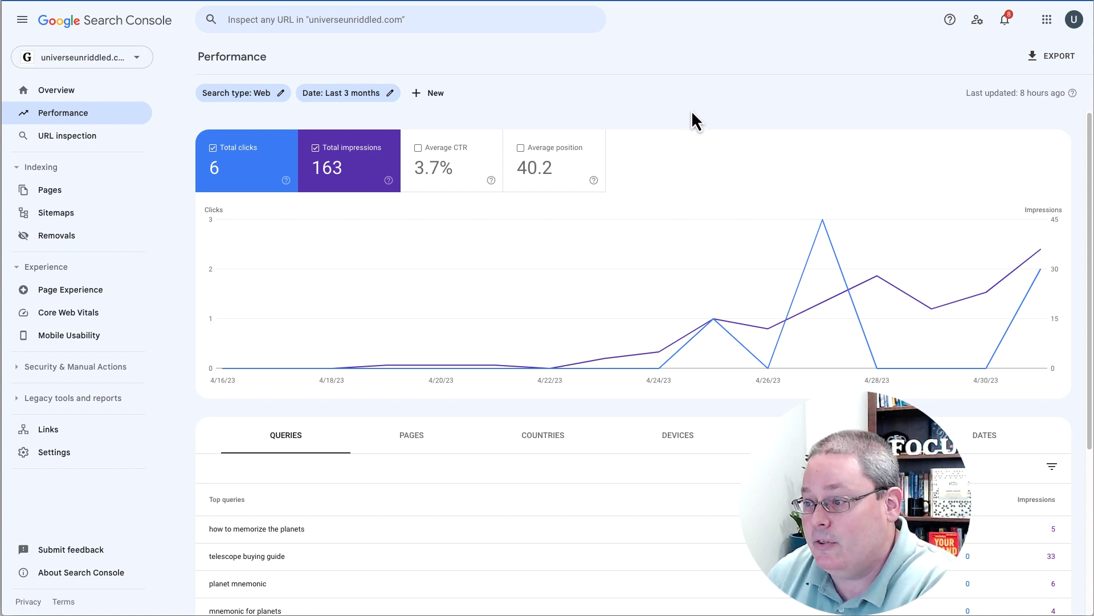
- In Google Search Console, review the site's search performance and top queries, and examine the URLs of its indexed pages
scroll(379, 379, down, 3)
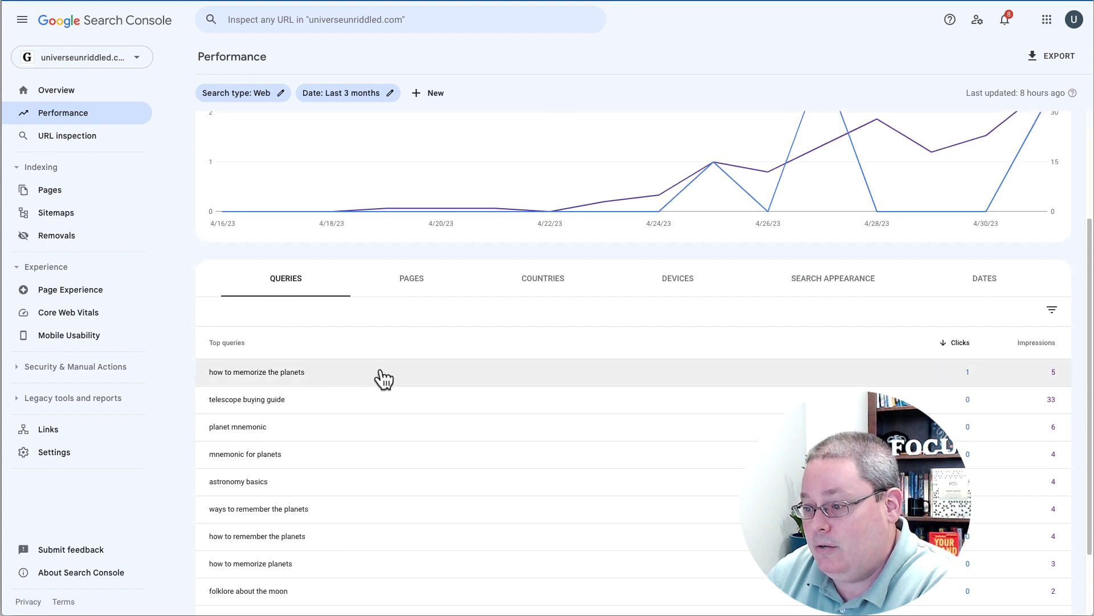
scroll(349, 391, up, 4)
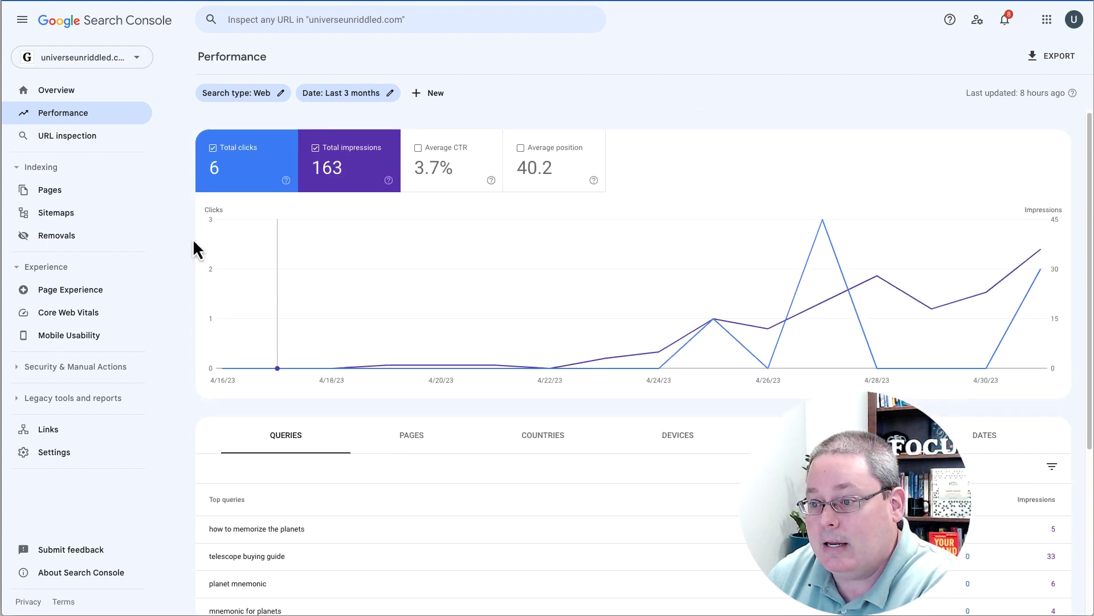
click(61, 198)
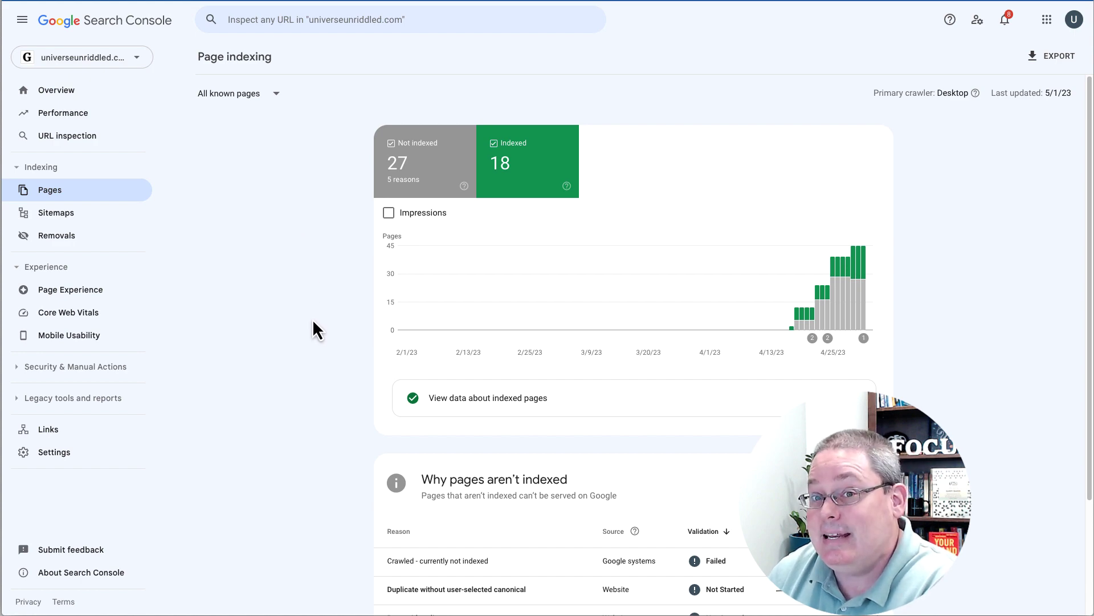
scroll(317, 320, down, 2)
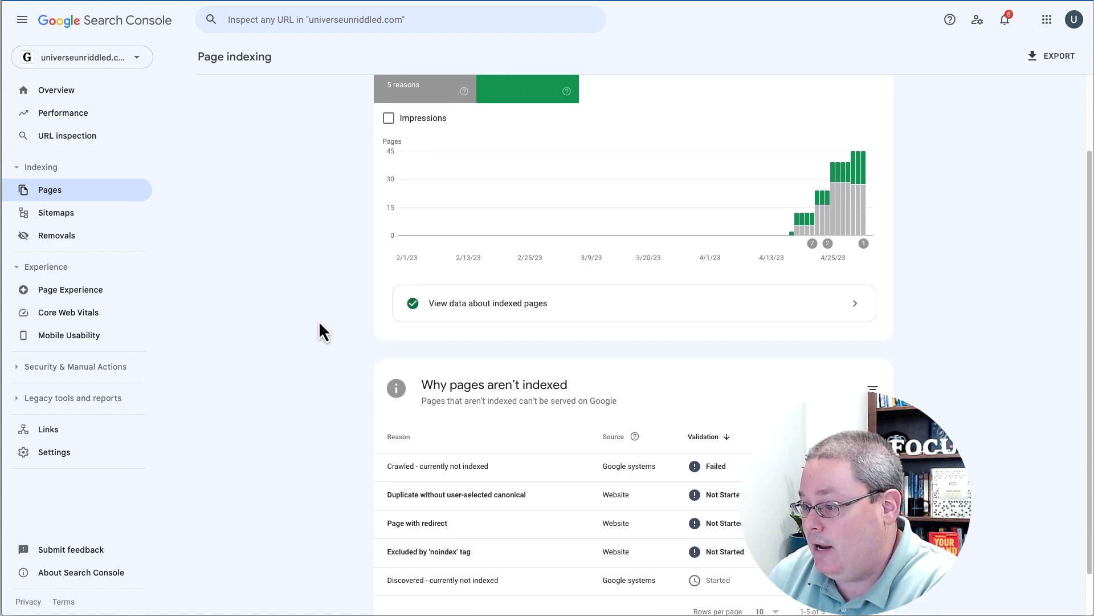
scroll(319, 323, up, 1)
click(472, 336)
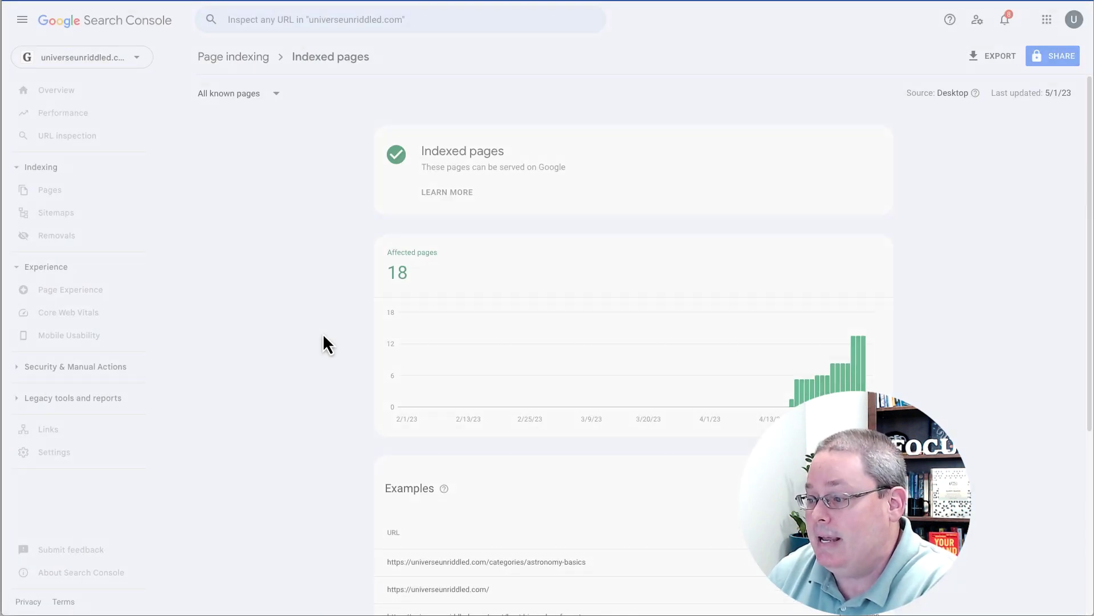
scroll(326, 371, down, 4)
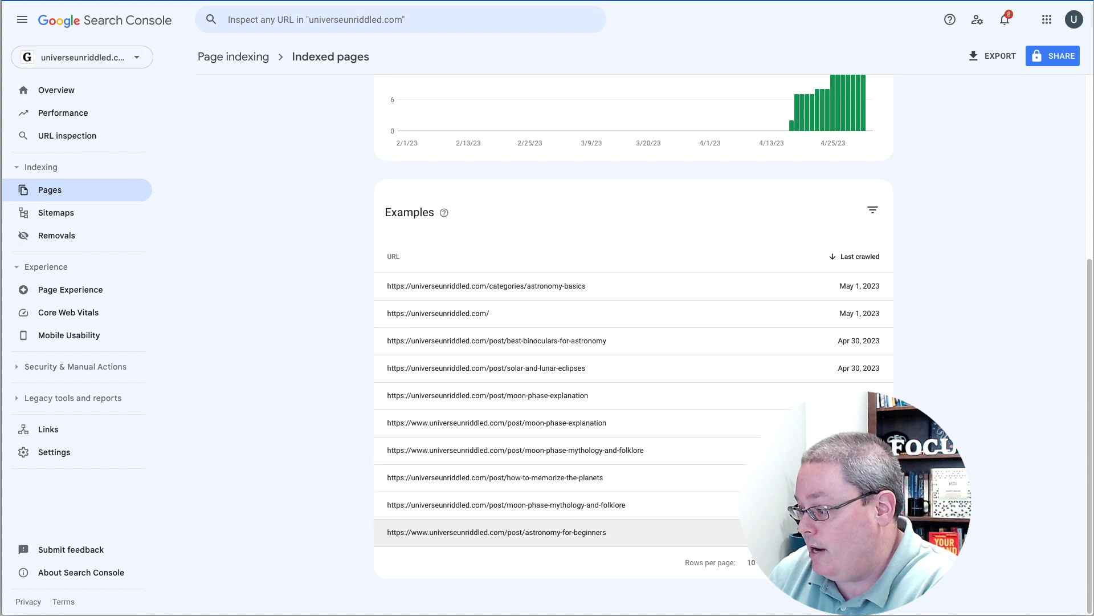
- Switch to Calendar to check the 2023 year view, and return to the indexed pages report in Search Console
key(super+Tab)
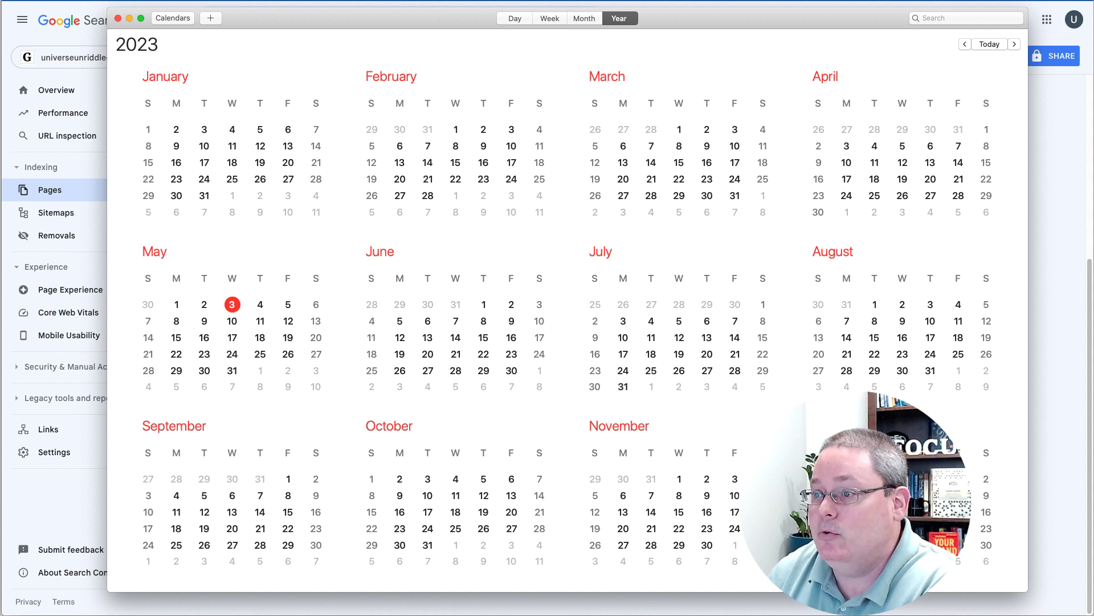
key(super+Tab)
scroll(310, 181, up, 5)
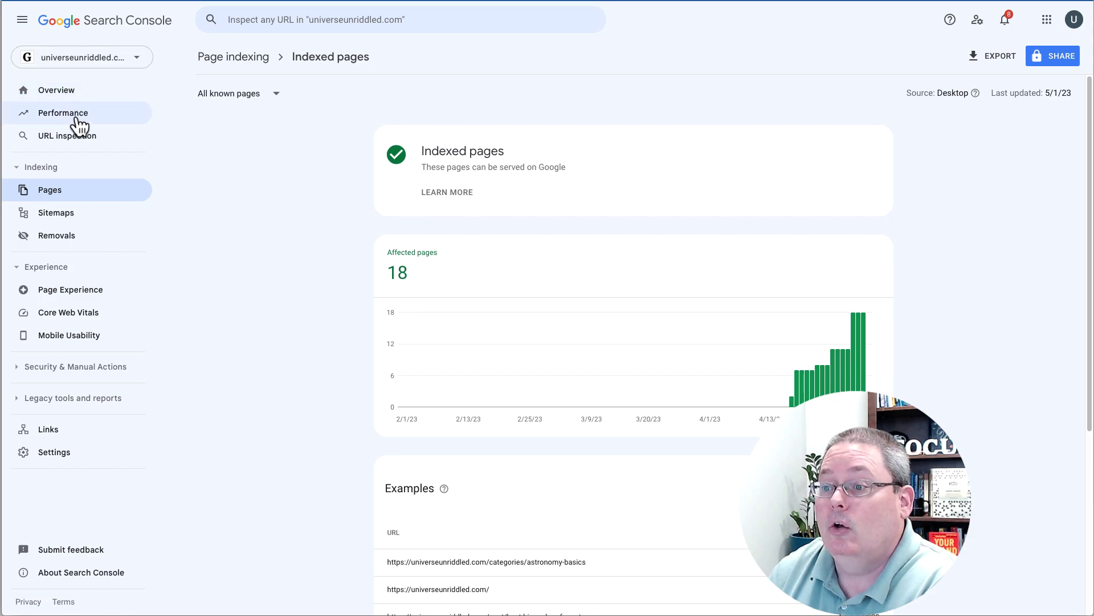
- Switch to the blog post tracker spreadsheet and examine the Astronomy Basics topic list, including Phases of the Moon and its photography tips keyword
key(super+Tab)
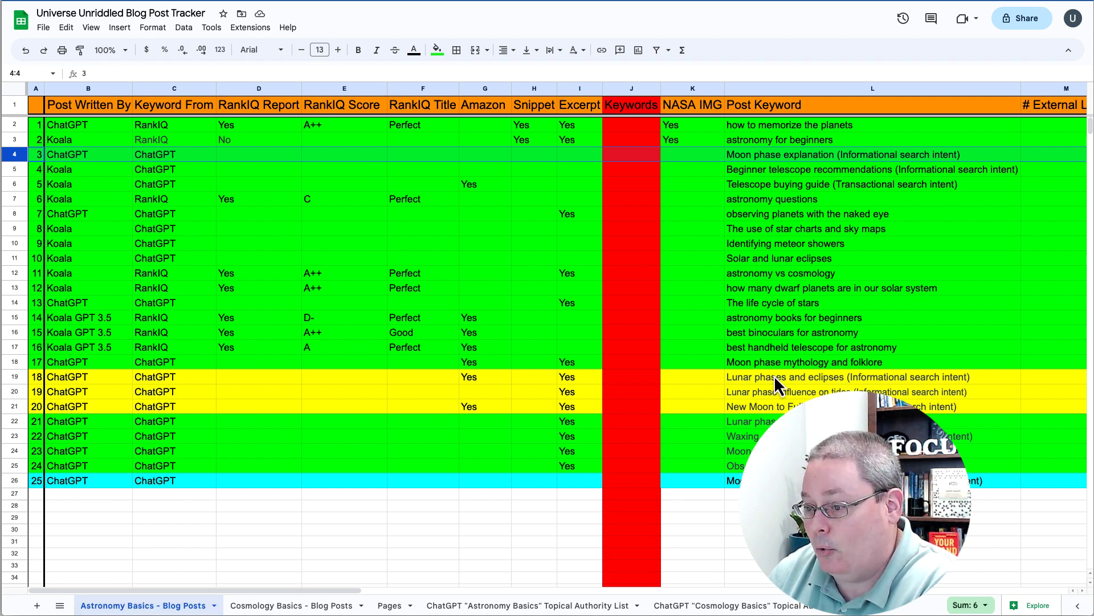
click(551, 606)
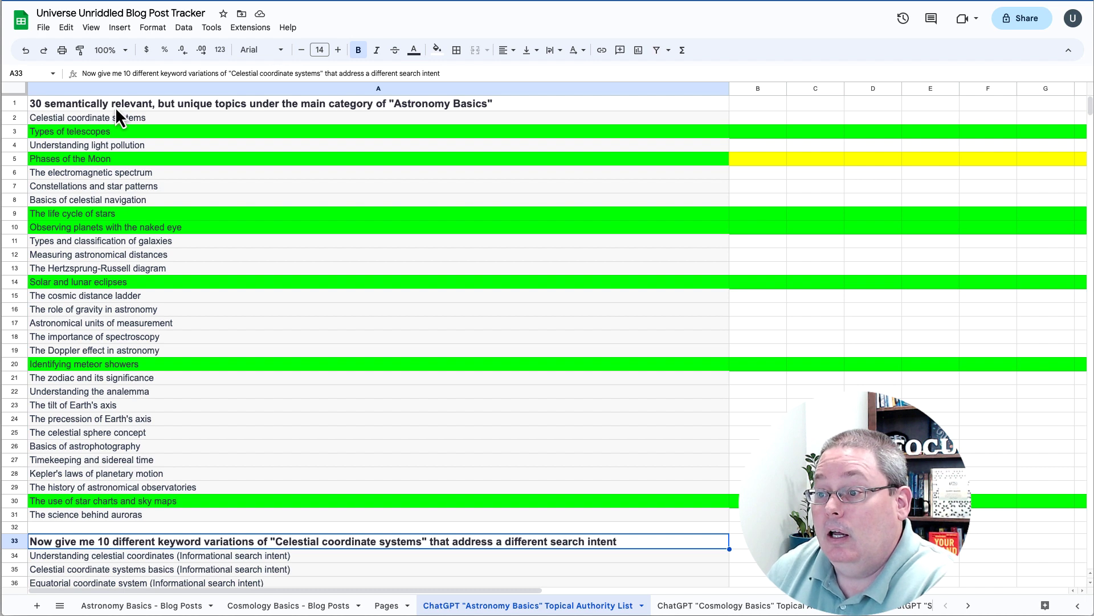
click(115, 162)
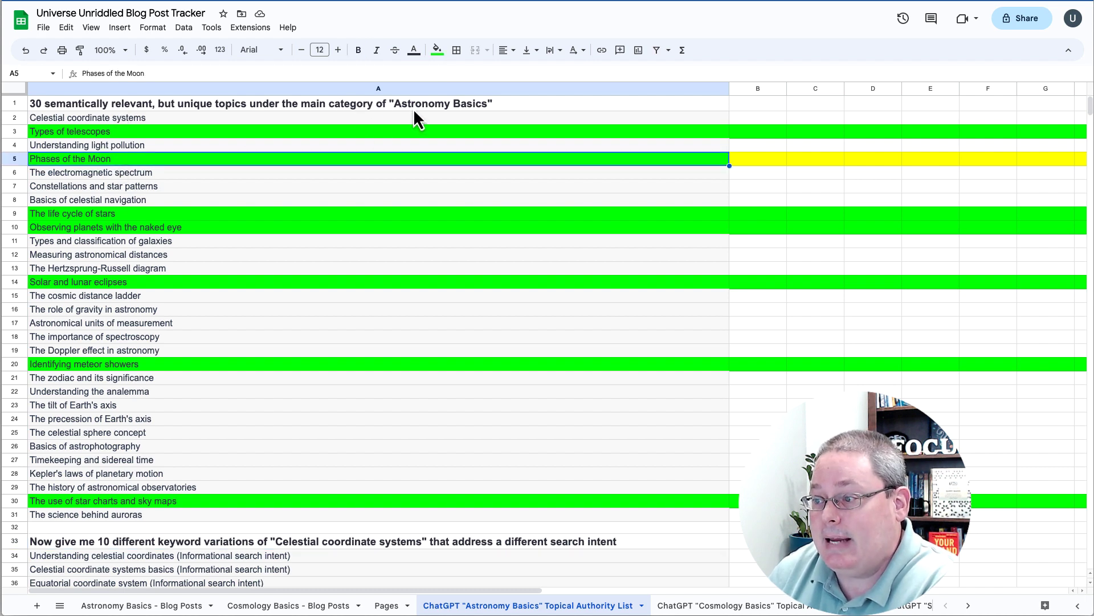
scroll(377, 265, down, 9)
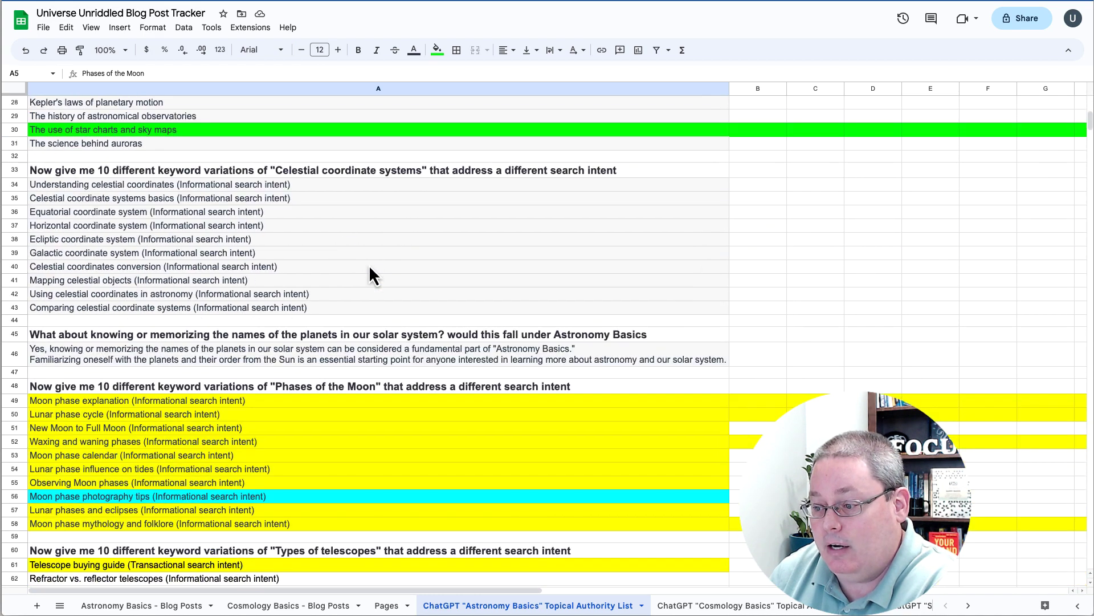
click(104, 496)
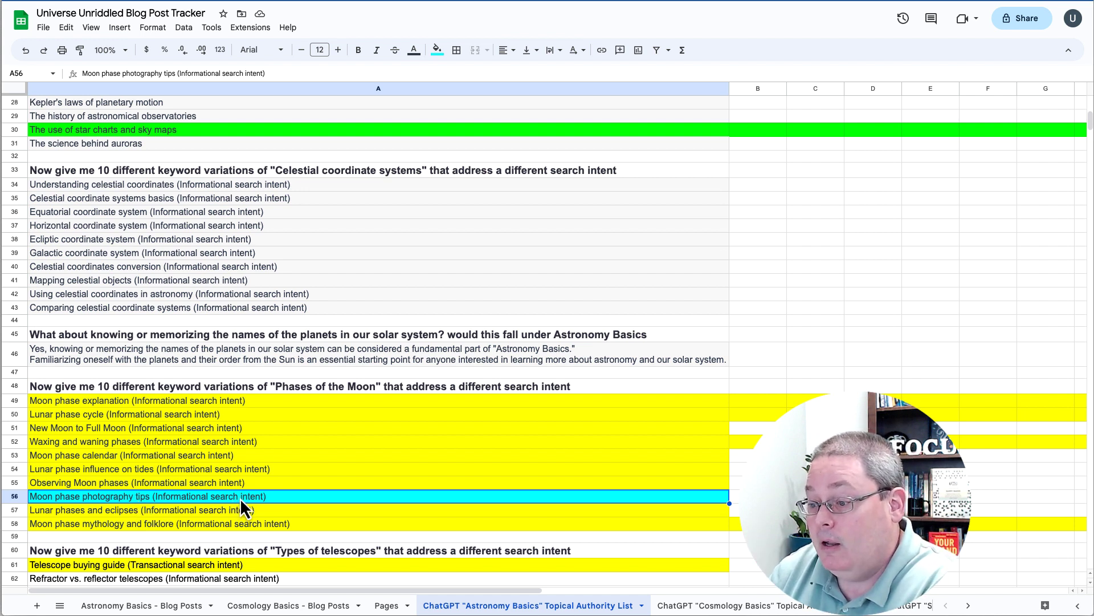
- Examine the Cosmology Basics topic list with its Big Bang Theory keywords and the Introduction to Cosmology row among the Cosmology Basics blog posts
click(710, 605)
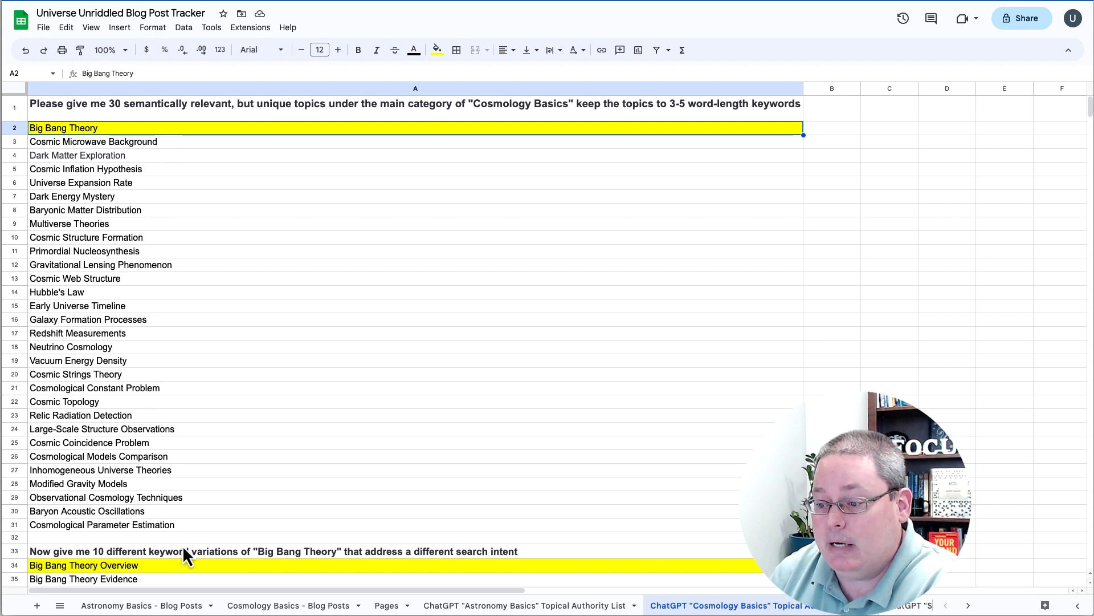
scroll(224, 492, down, 3)
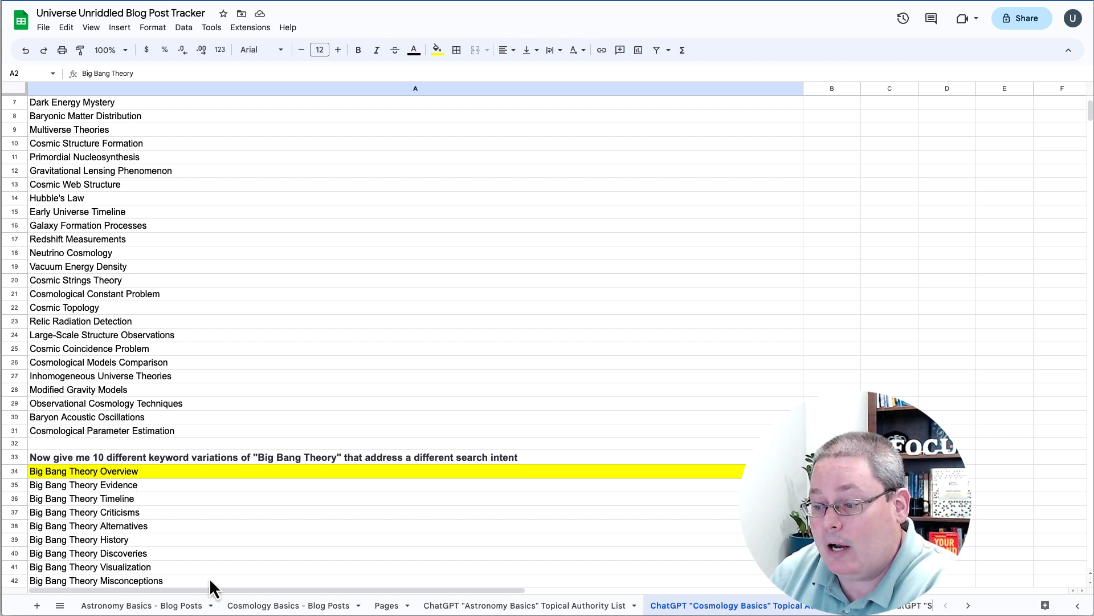
click(276, 605)
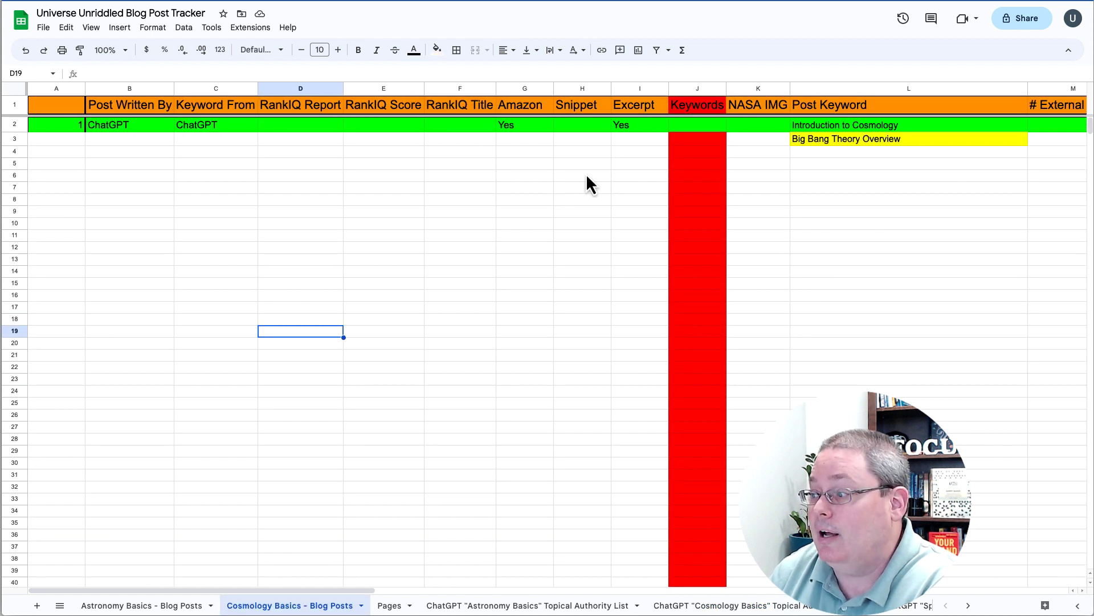
click(16, 125)
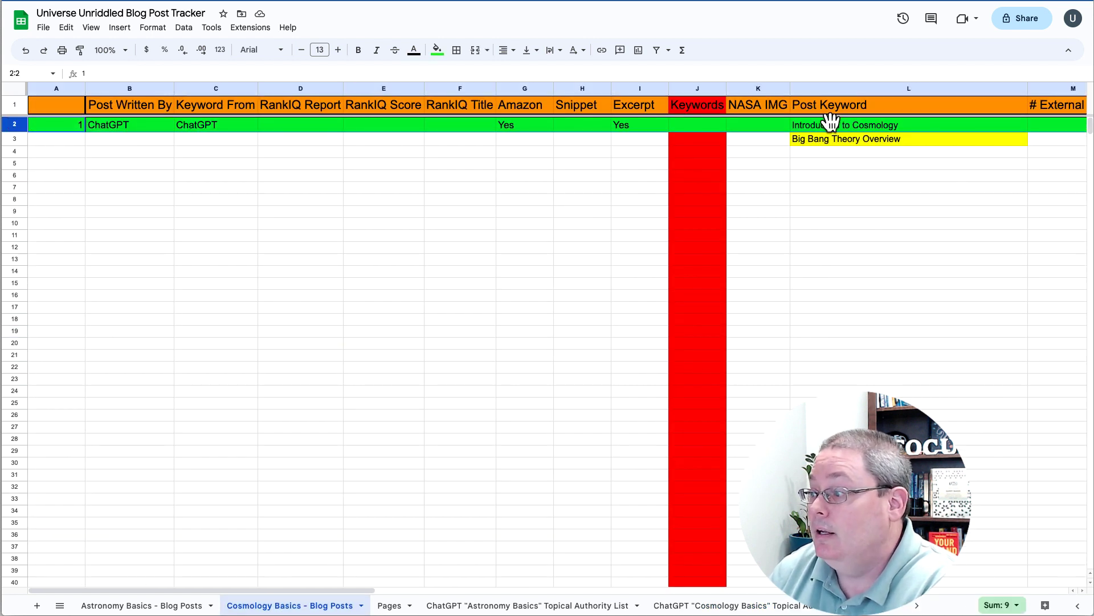
drag(328, 593, 492, 602)
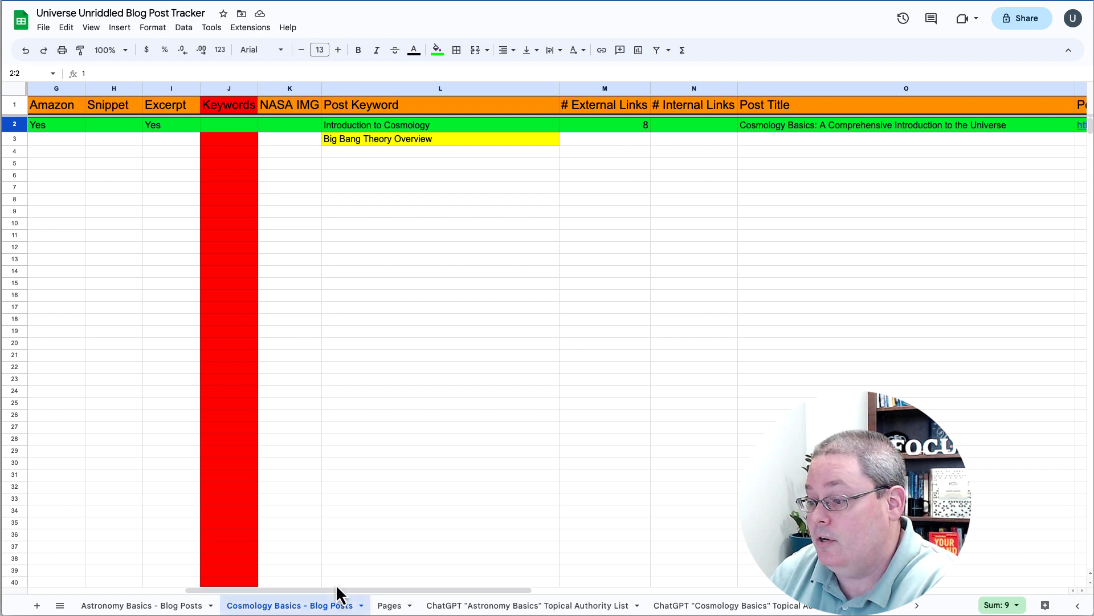
- Switch to the blog editor, exit the Spot Planets with Ease post, and open the Cosmology Basics post to check its available categories
drag(338, 593, 165, 596)
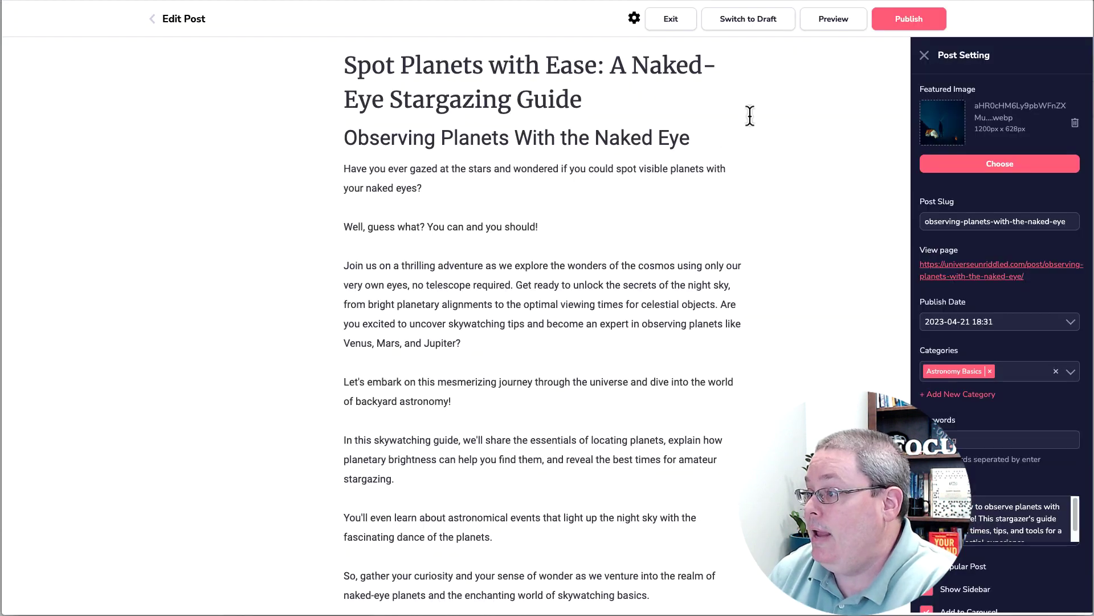
click(671, 23)
click(593, 344)
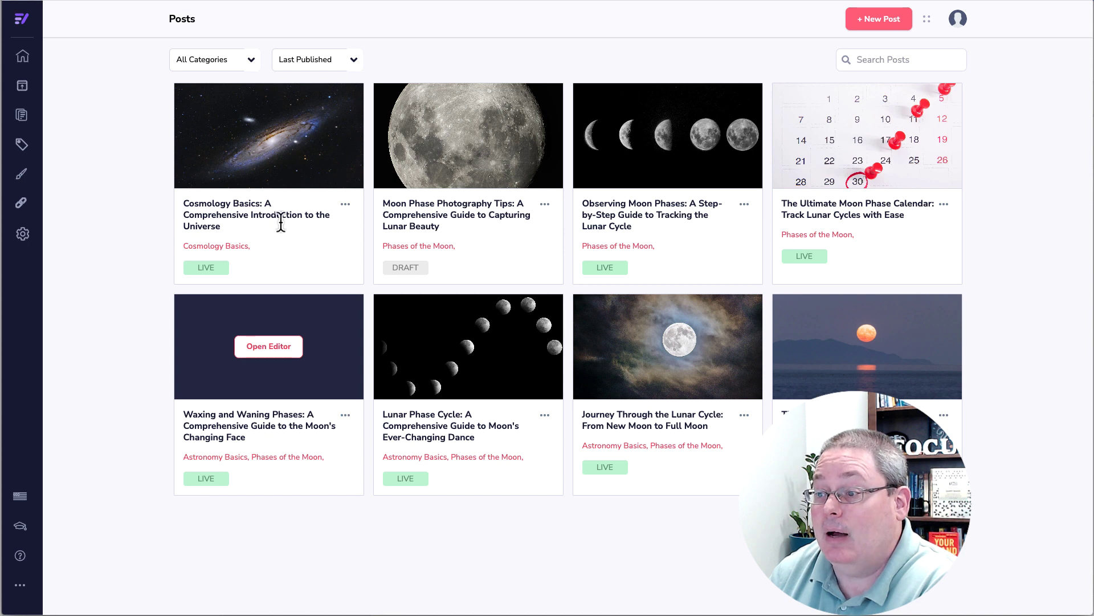
mouse_move(286, 169)
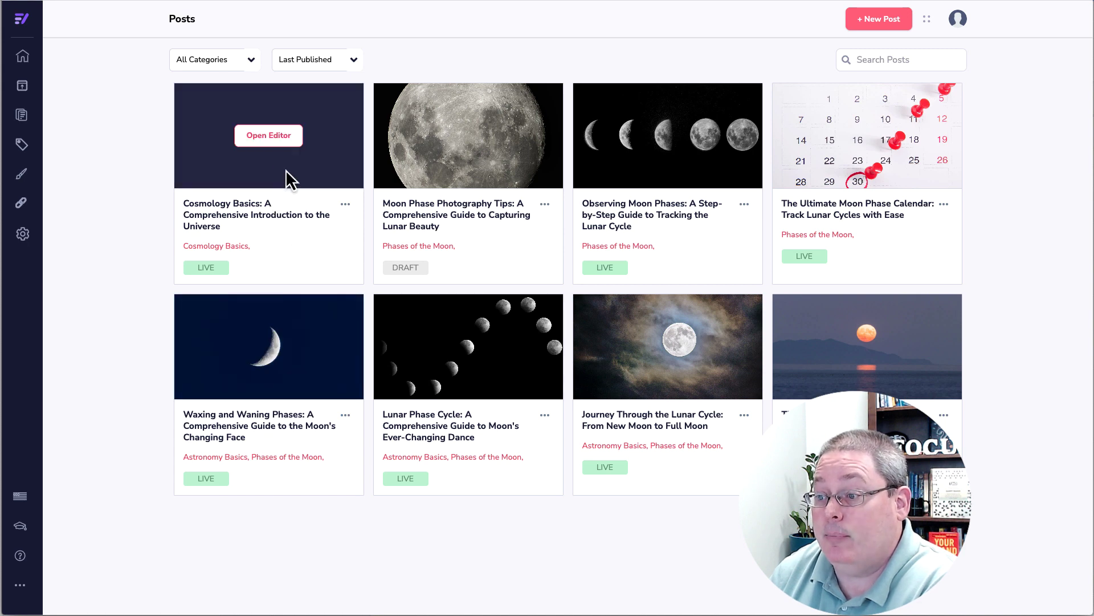
click(276, 142)
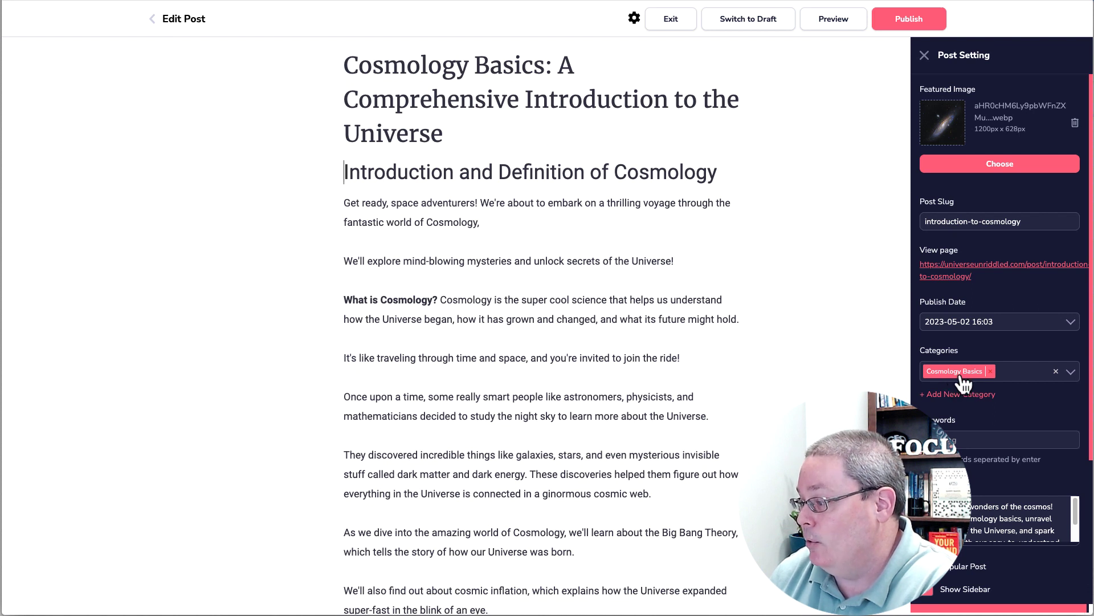
click(1024, 374)
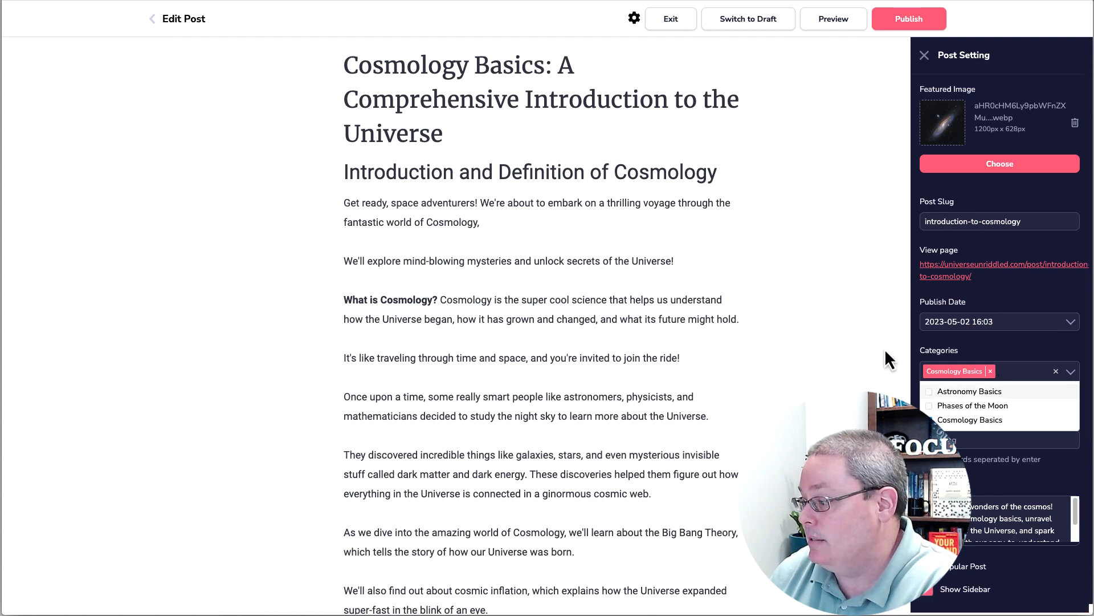
click(819, 363)
- Examine the Cosmology Basics article through to its conclusion, including its videos, tables, infographic and recommended books
scroll(798, 356, down, 10)
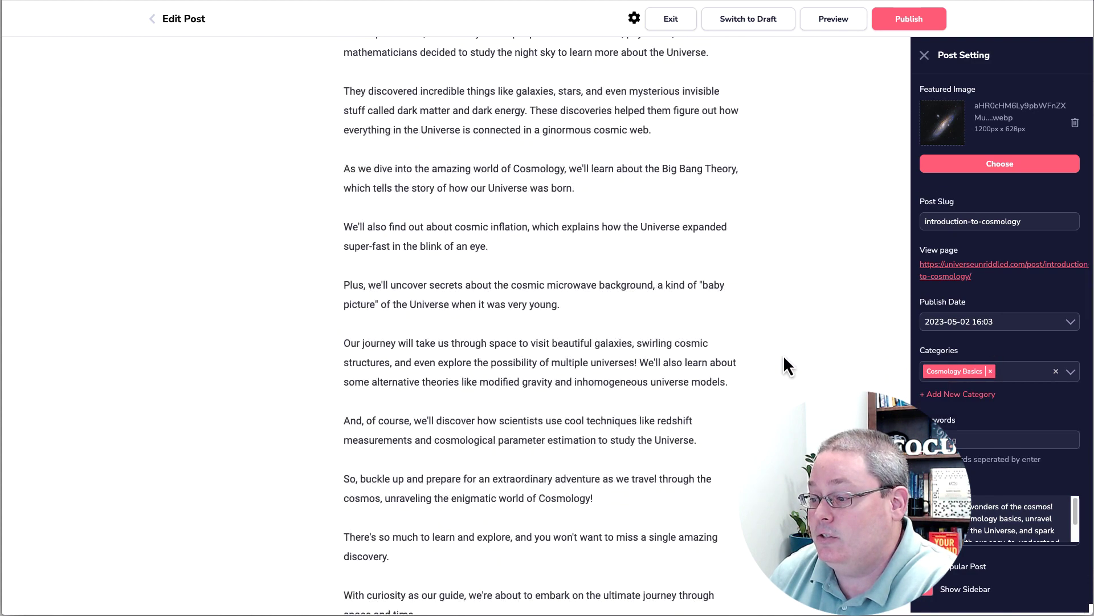
scroll(784, 358, down, 20)
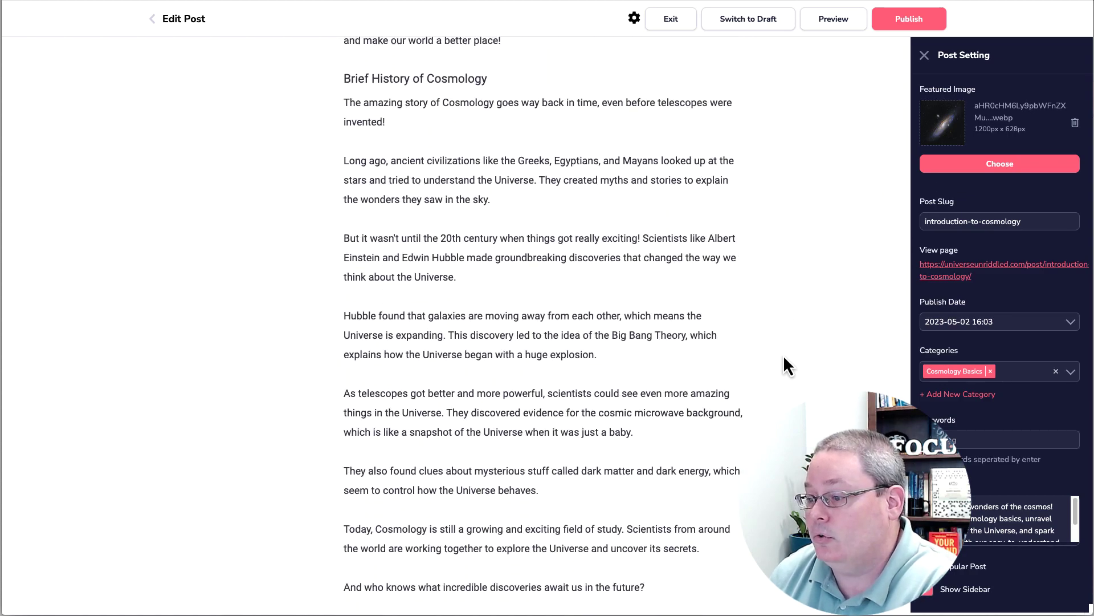
scroll(783, 355, down, 15)
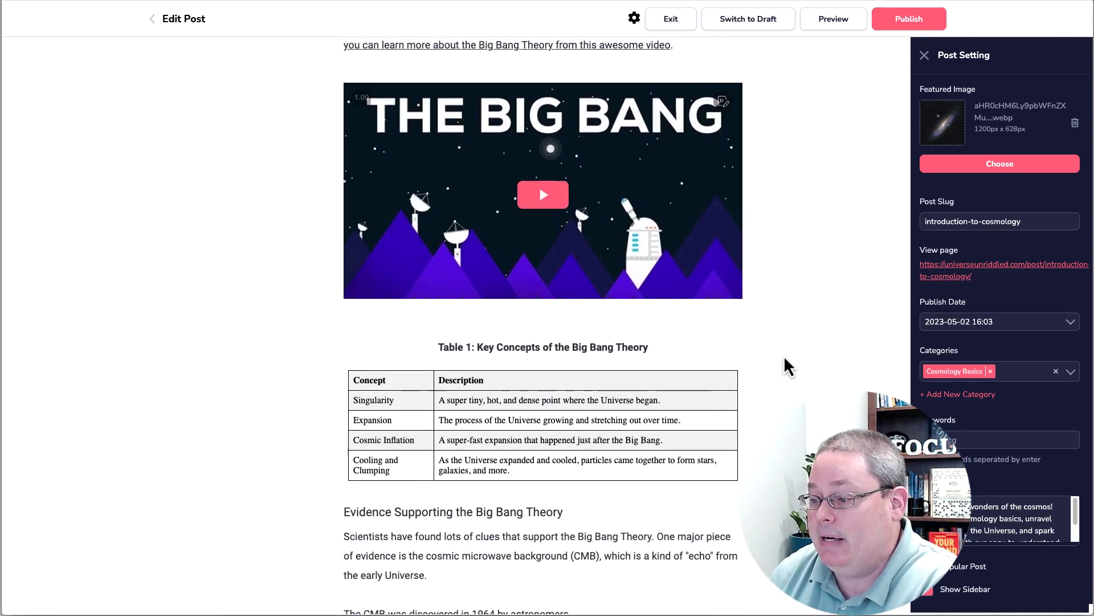
scroll(785, 356, down, 15)
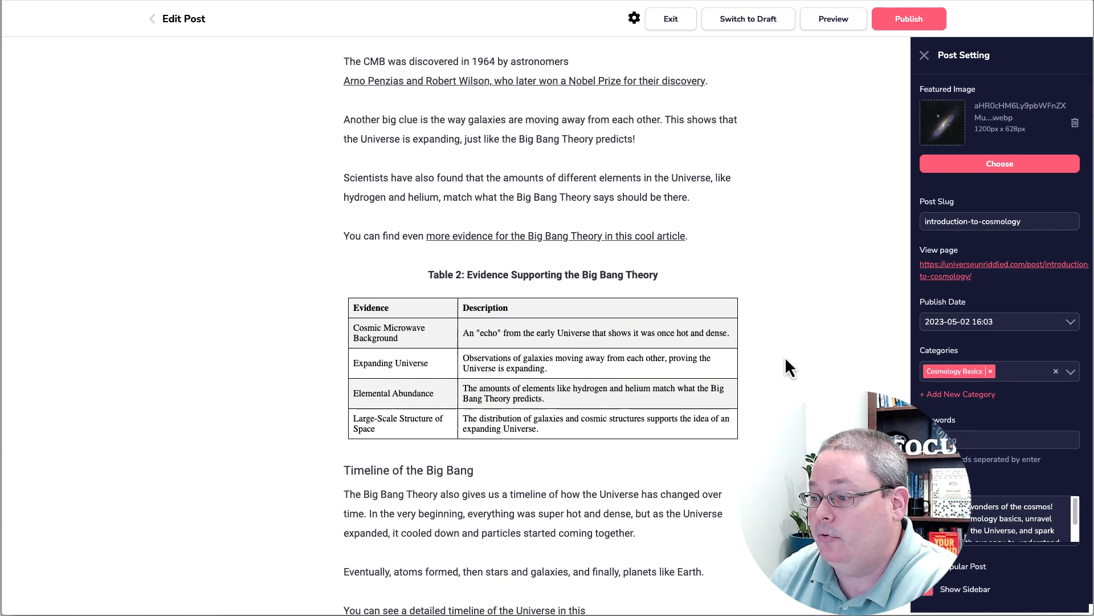
scroll(786, 359, down, 5)
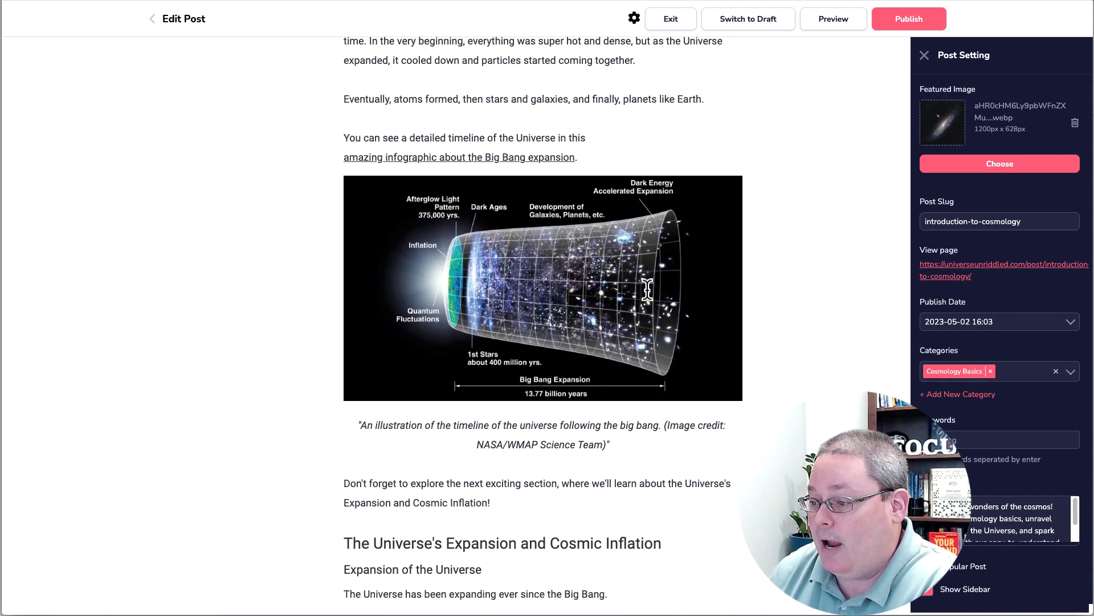
scroll(778, 330, down, 10)
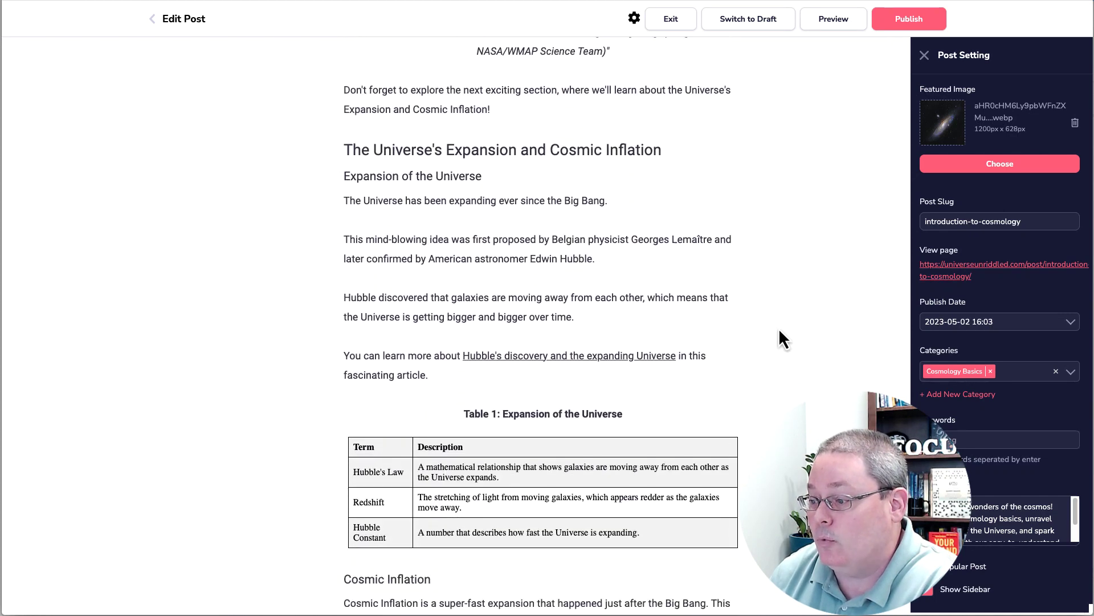
scroll(780, 331, down, 8)
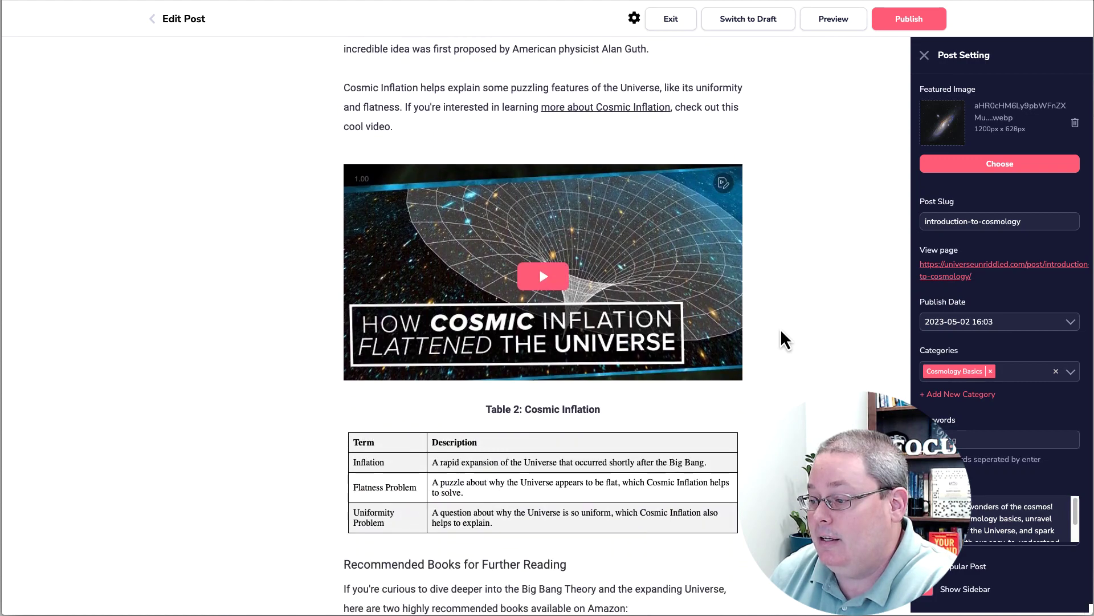
scroll(784, 330, down, 5)
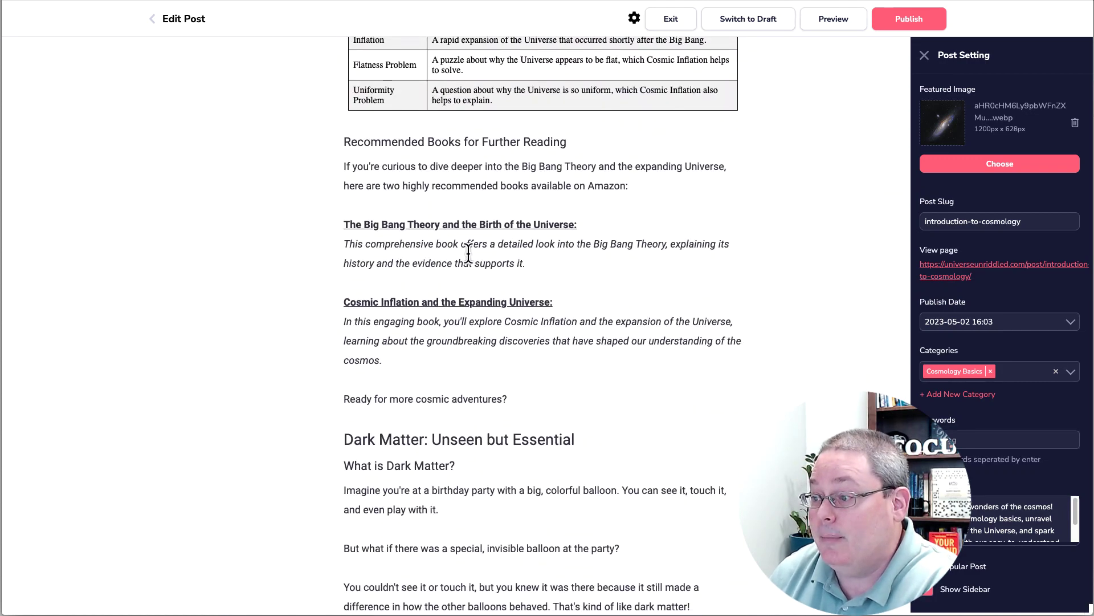
scroll(691, 315, down, 5)
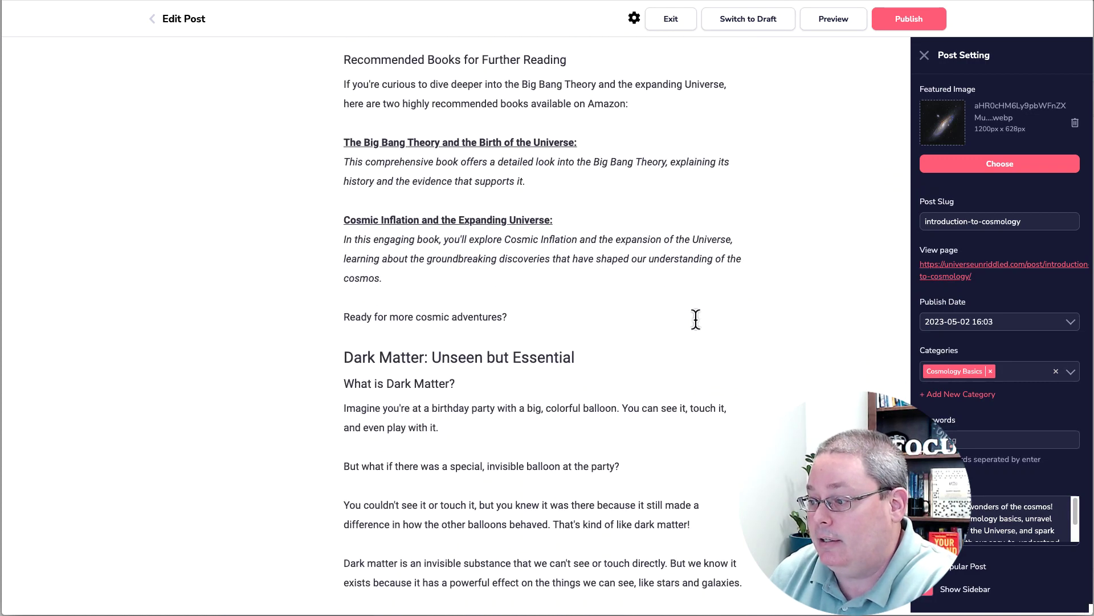
scroll(696, 319, down, 15)
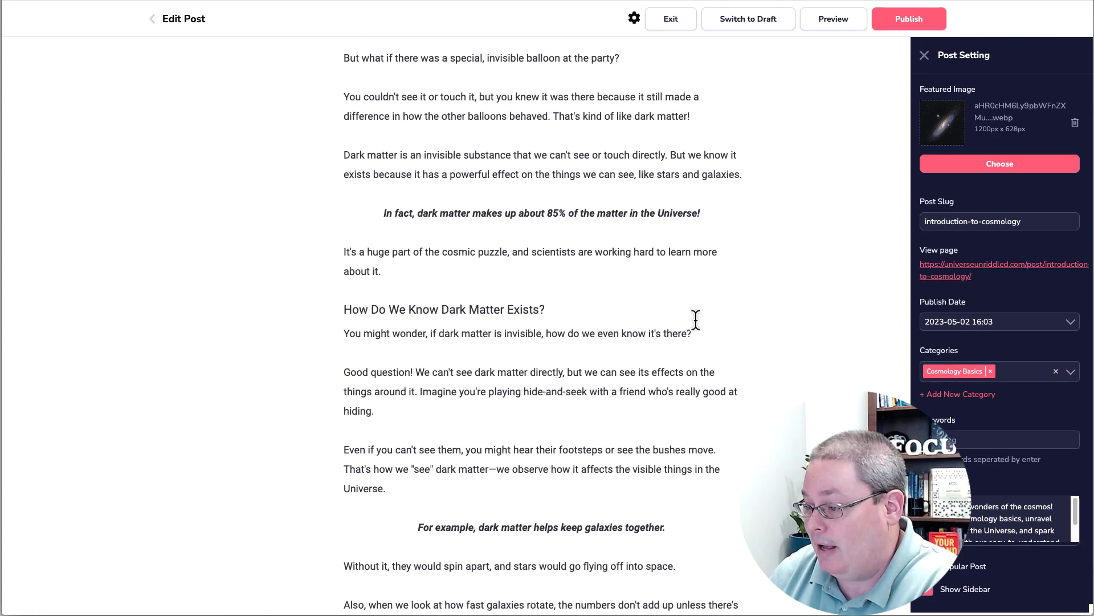
scroll(693, 319, down, 15)
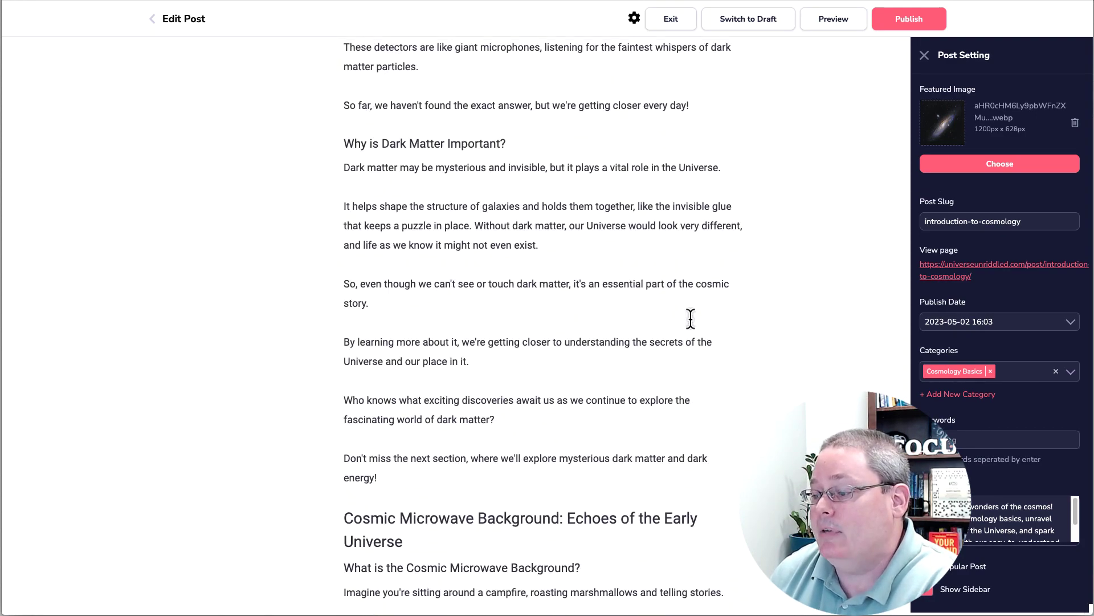
scroll(690, 318, down, 20)
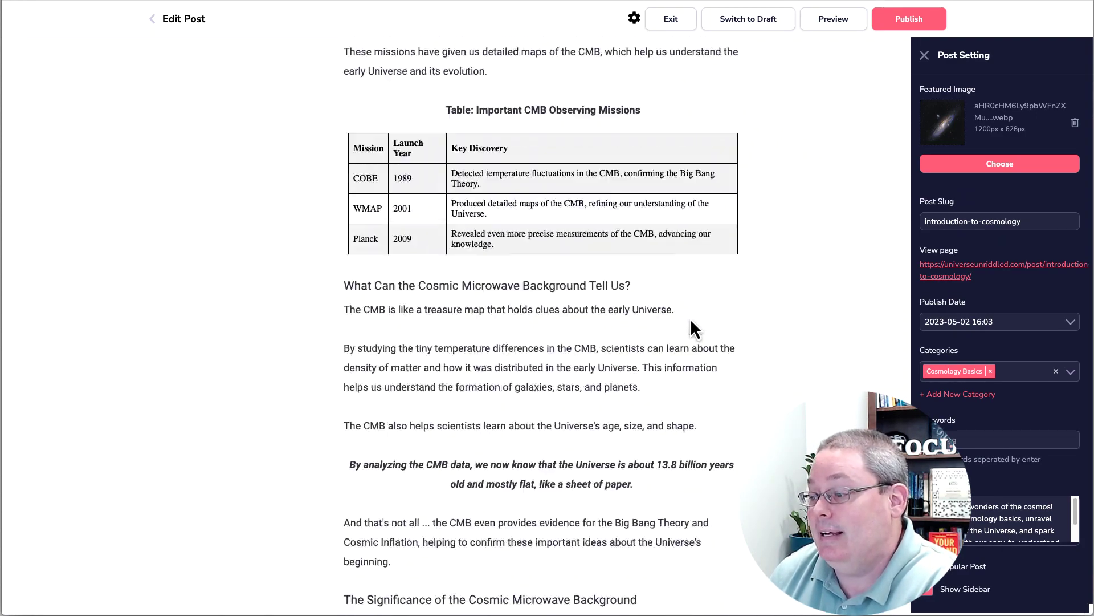
scroll(691, 318, down, 20)
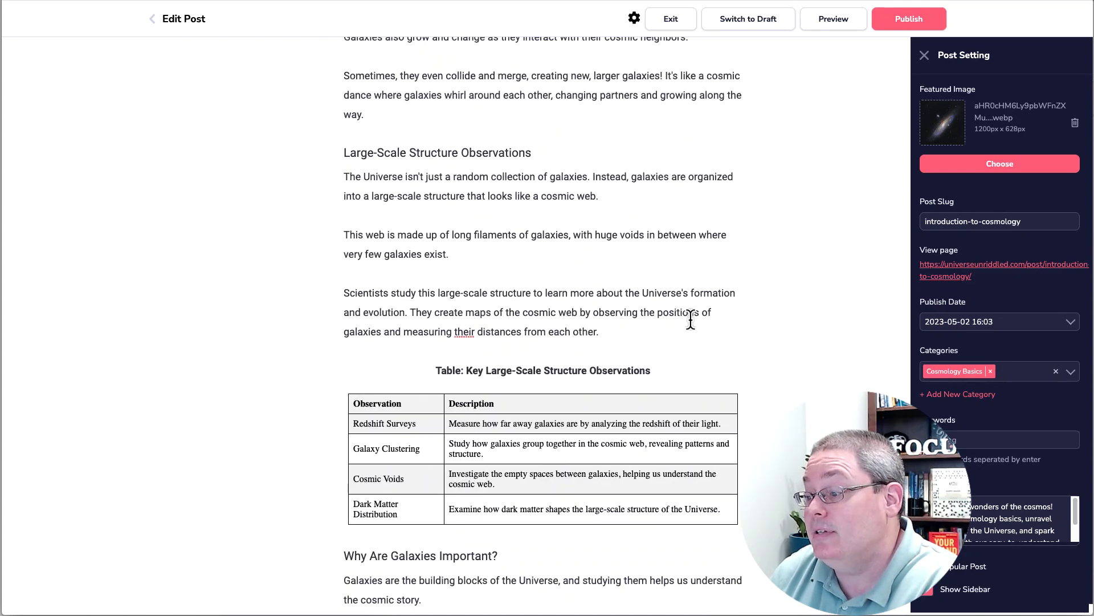
scroll(691, 318, down, 20)
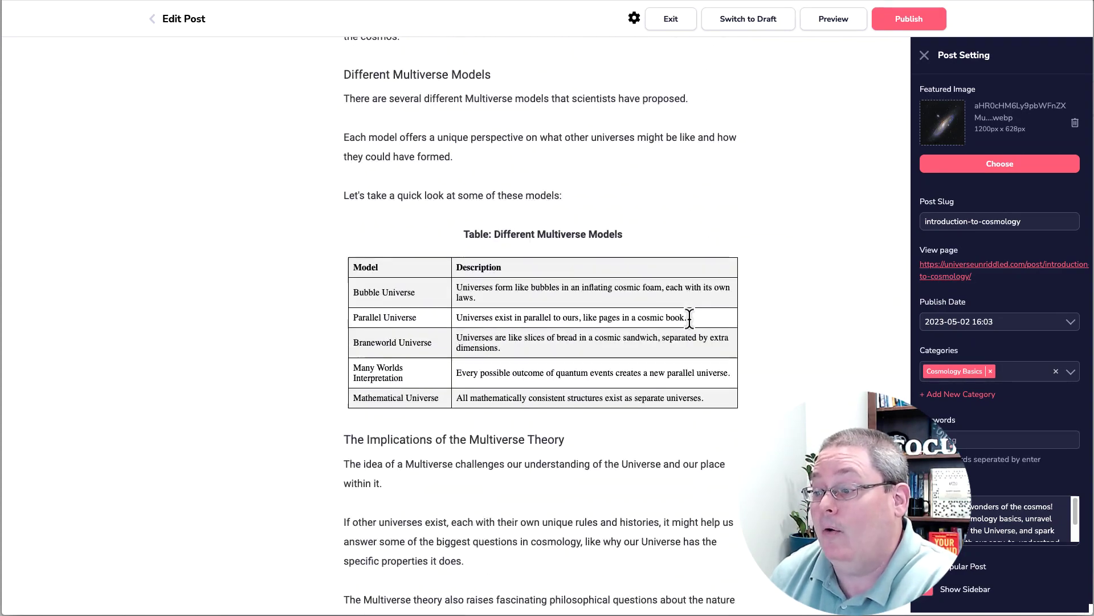
scroll(690, 318, down, 20)
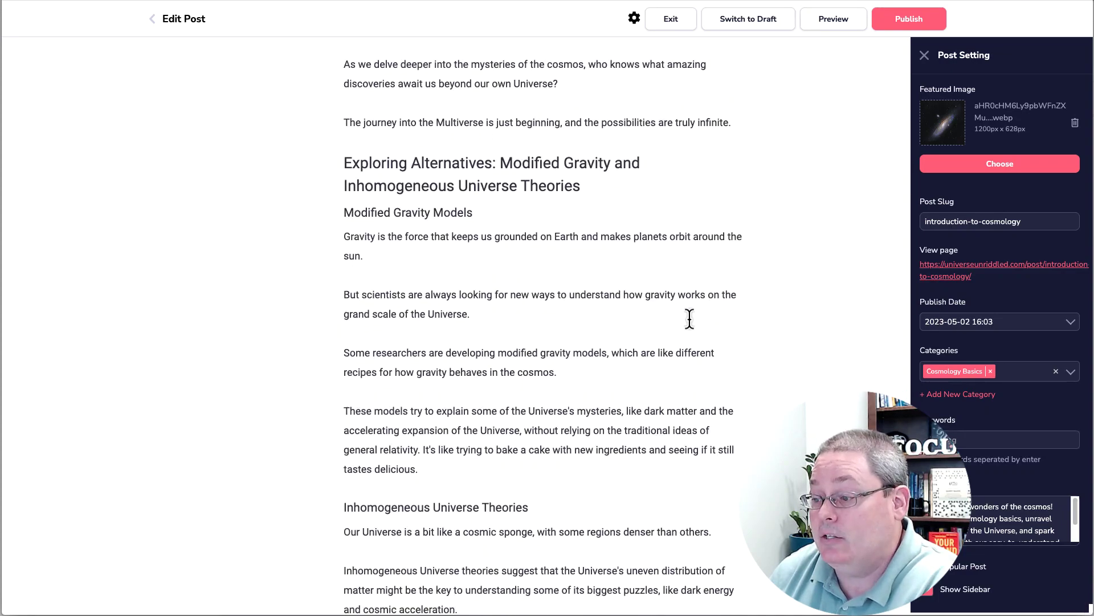
scroll(689, 318, down, 16)
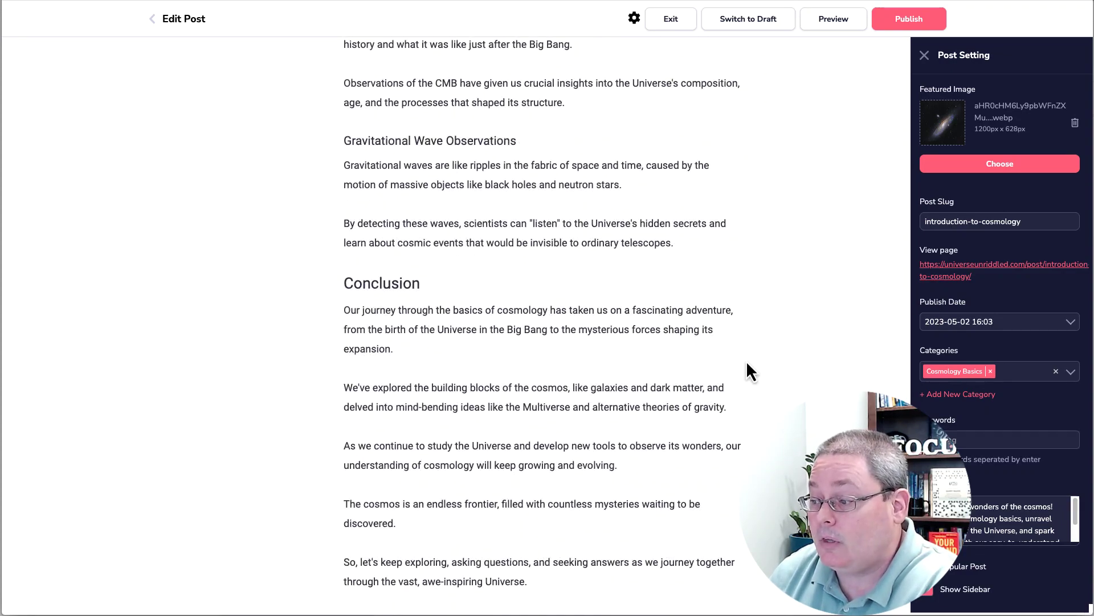
- Review the Cosmology Basics article back up to its title and exit the post editor
scroll(741, 365, up, 20)
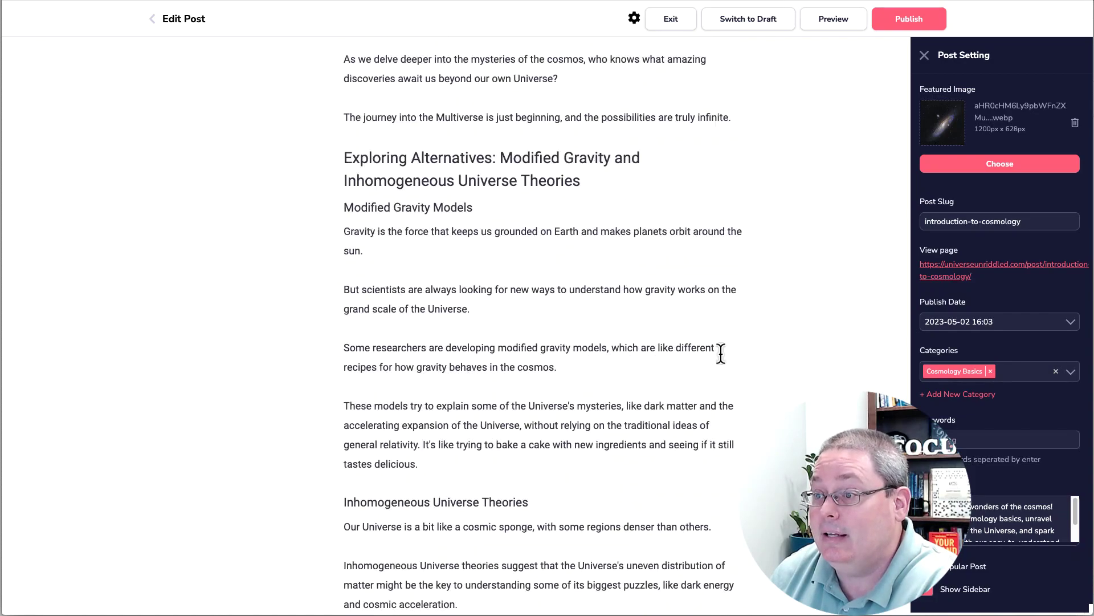
scroll(720, 352, up, 20)
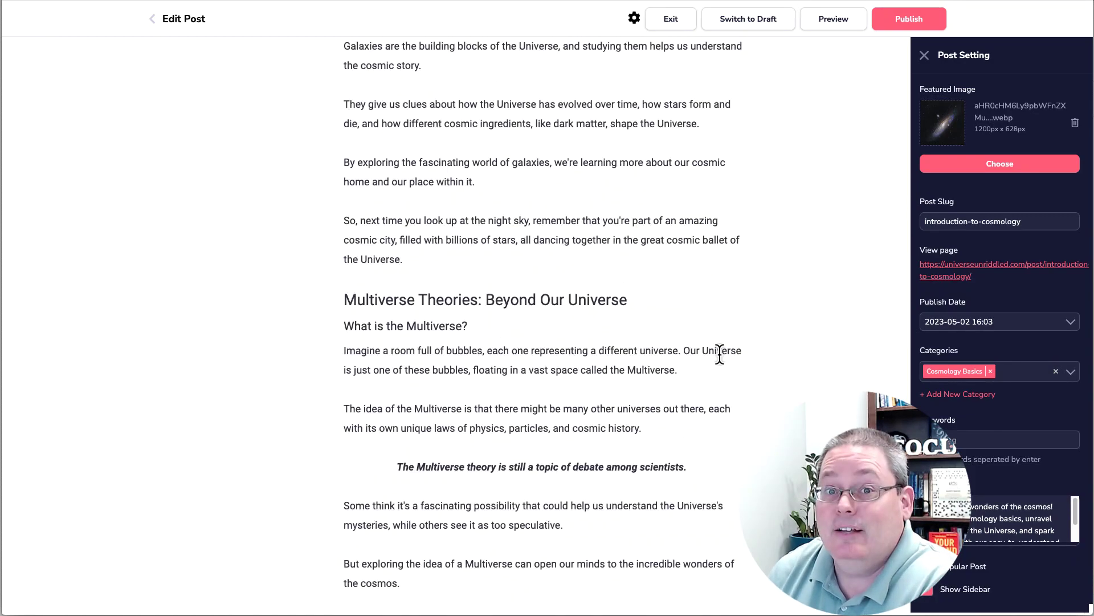
scroll(719, 354, up, 20)
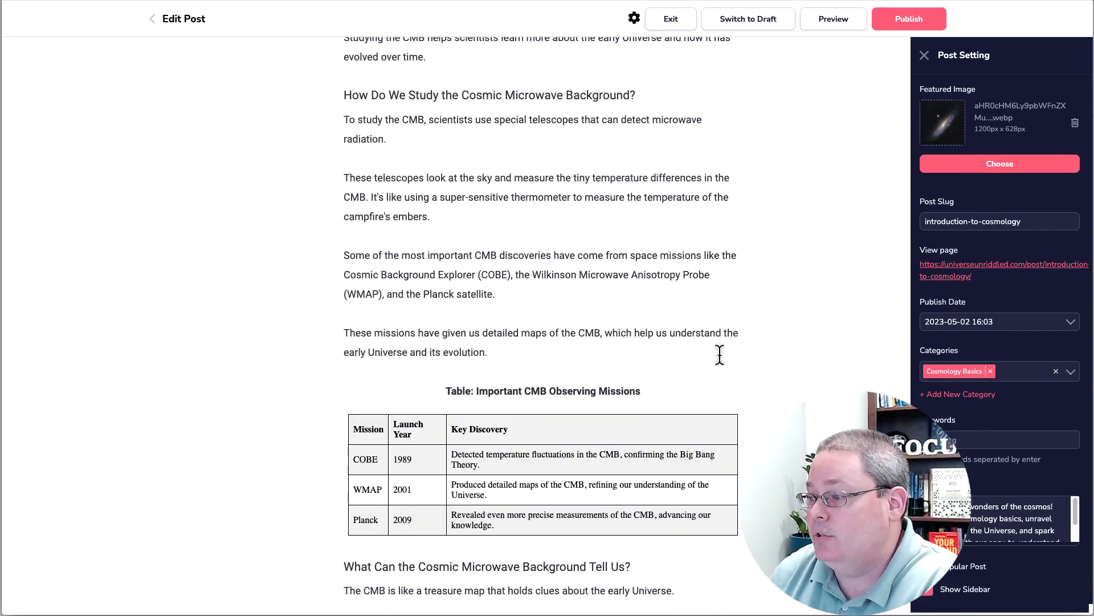
scroll(720, 354, up, 20)
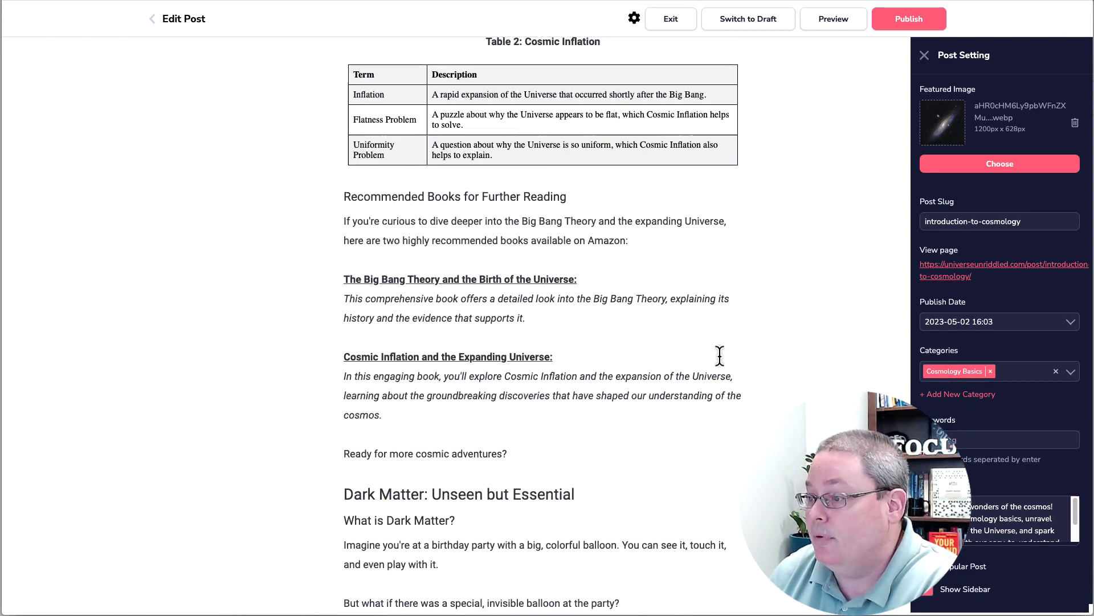
scroll(720, 355, up, 20)
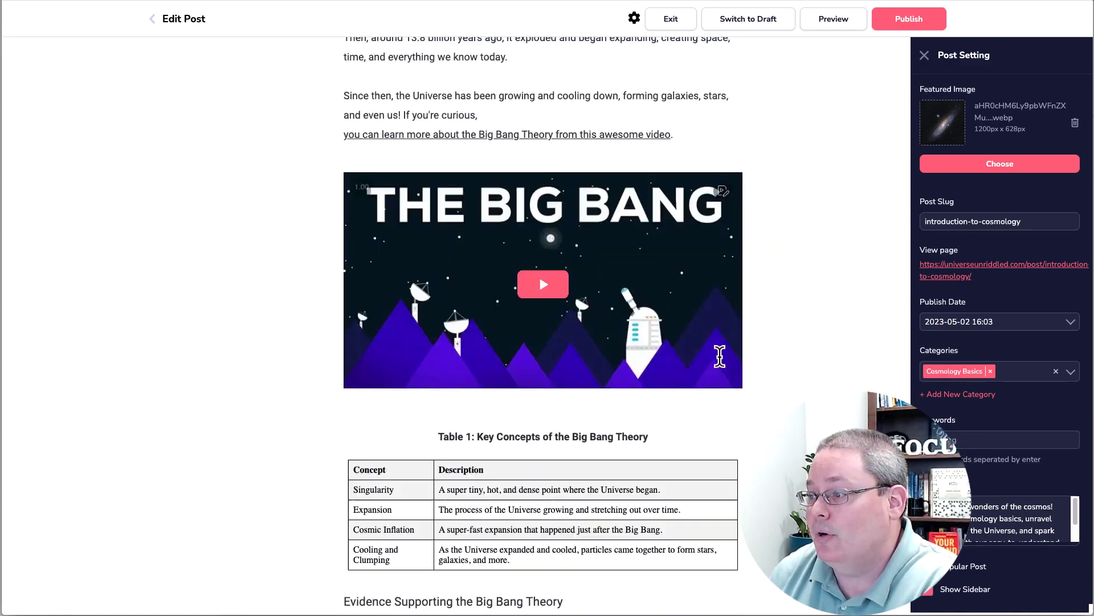
scroll(720, 355, up, 20)
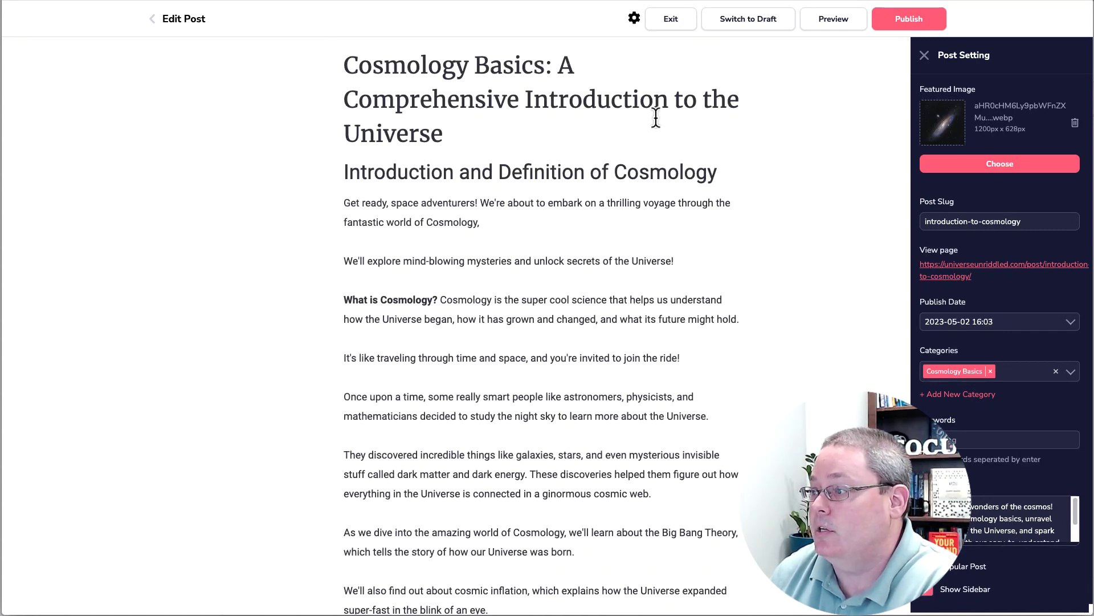
click(671, 19)
click(590, 341)
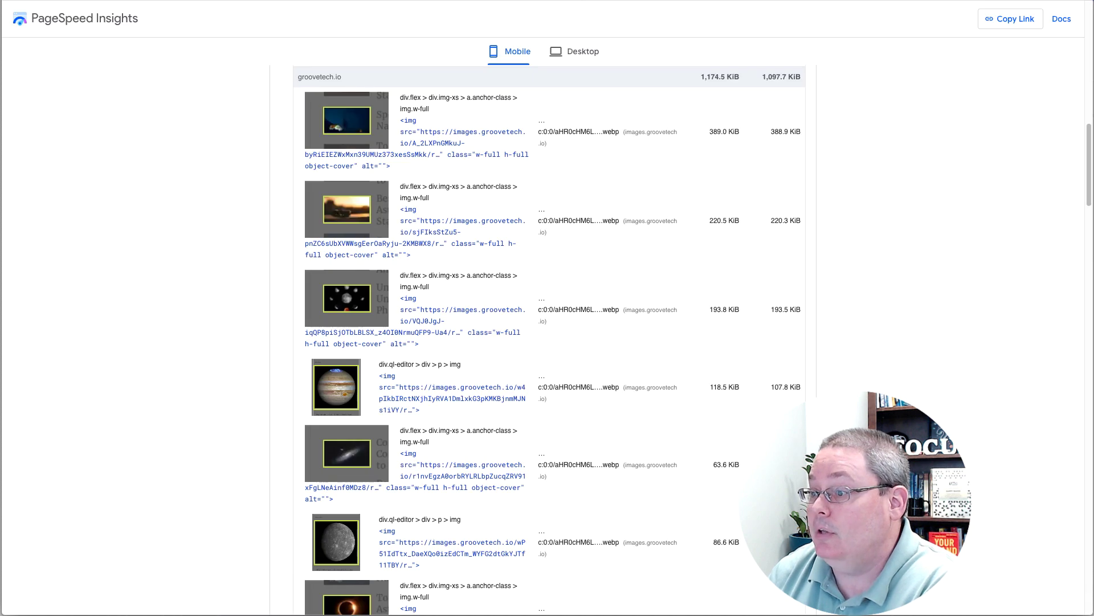
- Switch to PageSpeed Insights, rerun the analysis of the how-to-memorize-the-planets post, and check its mobile performance metrics
scroll(924, 279, up, 15)
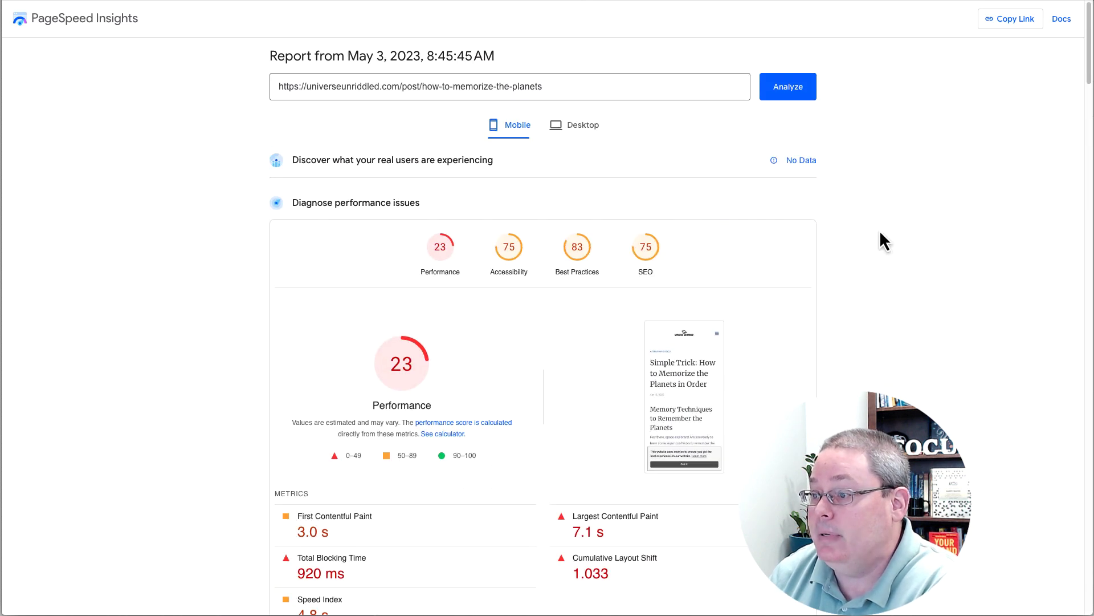
click(787, 92)
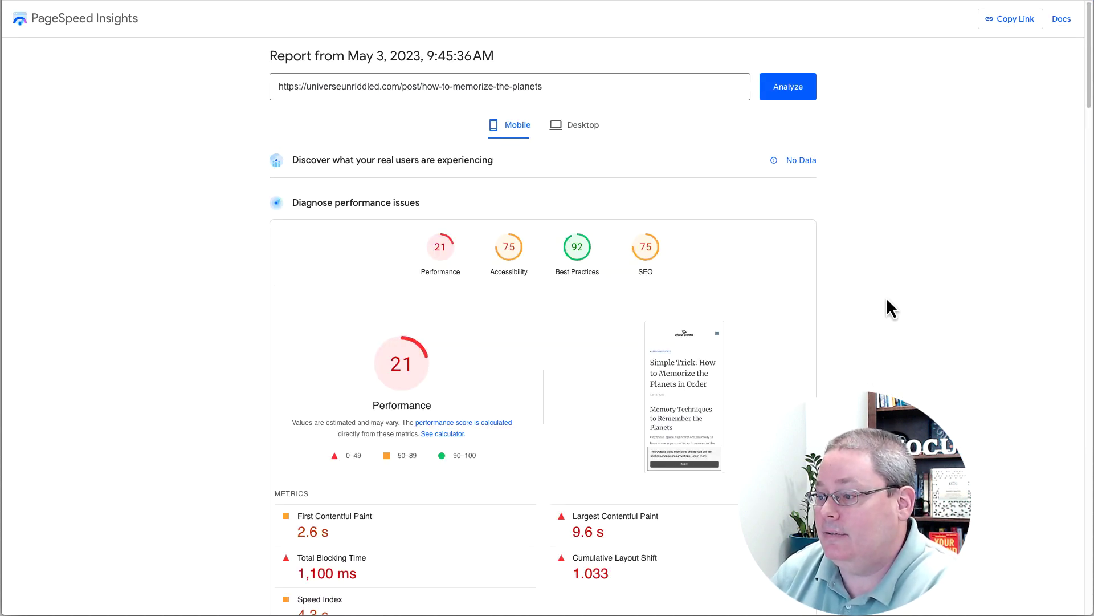
scroll(850, 350, down, 7)
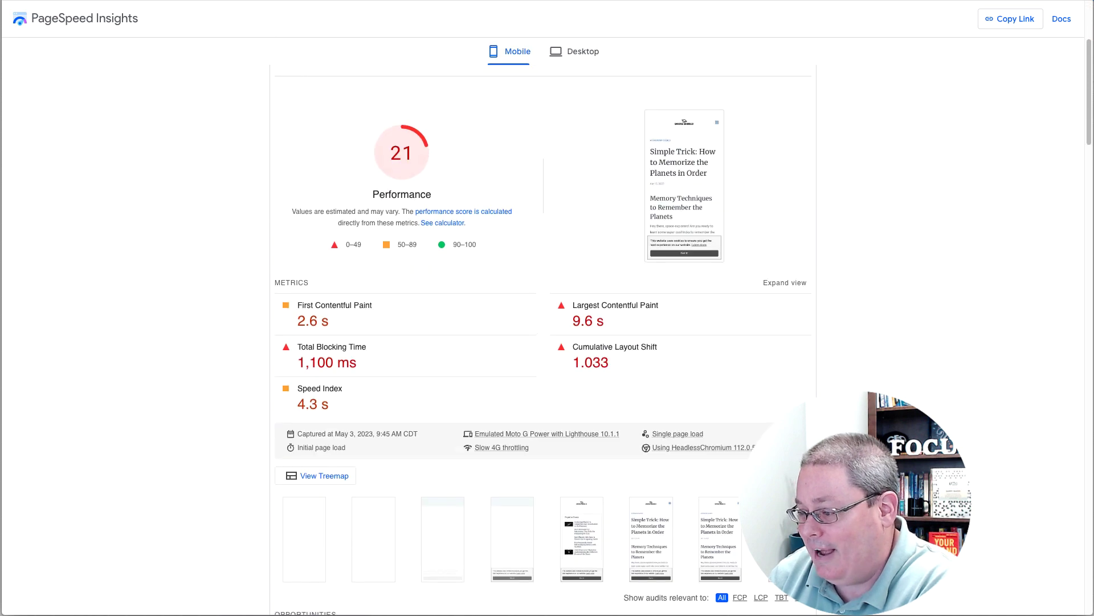
- Expand the Properly size images opportunity and examine the listed images with their resource sizes and potential savings
click(803, 443)
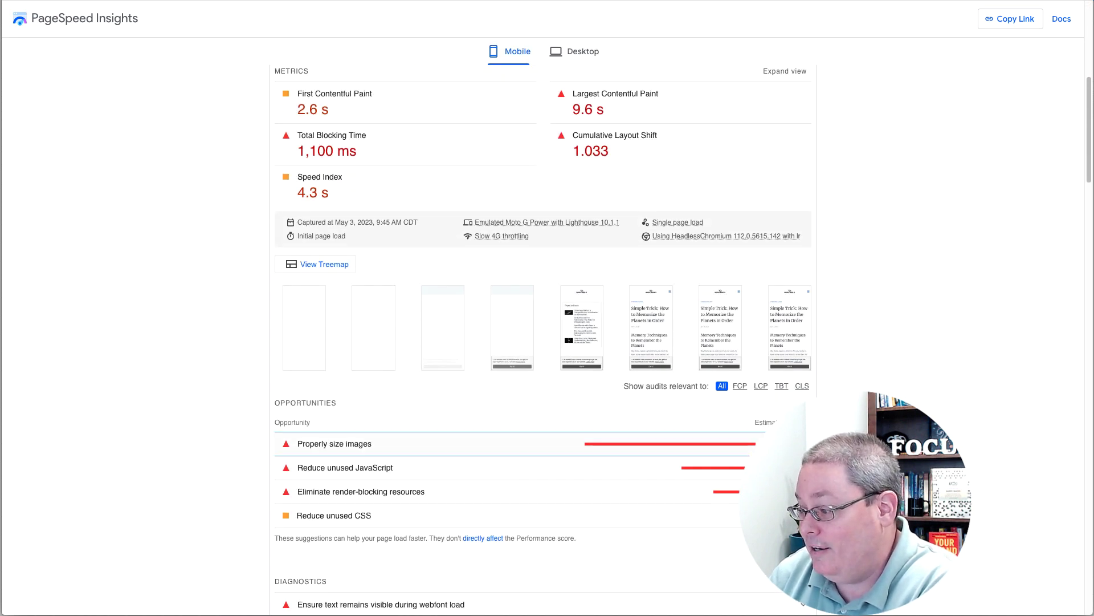
scroll(804, 444, down, 4)
scroll(541, 342, down, 4)
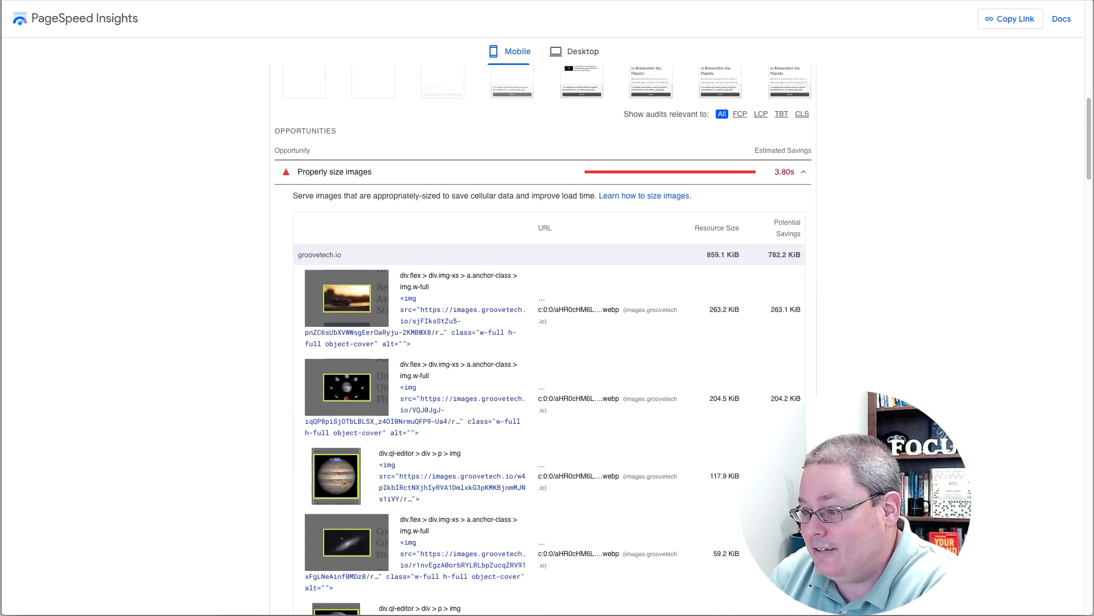
scroll(382, 436, down, 4)
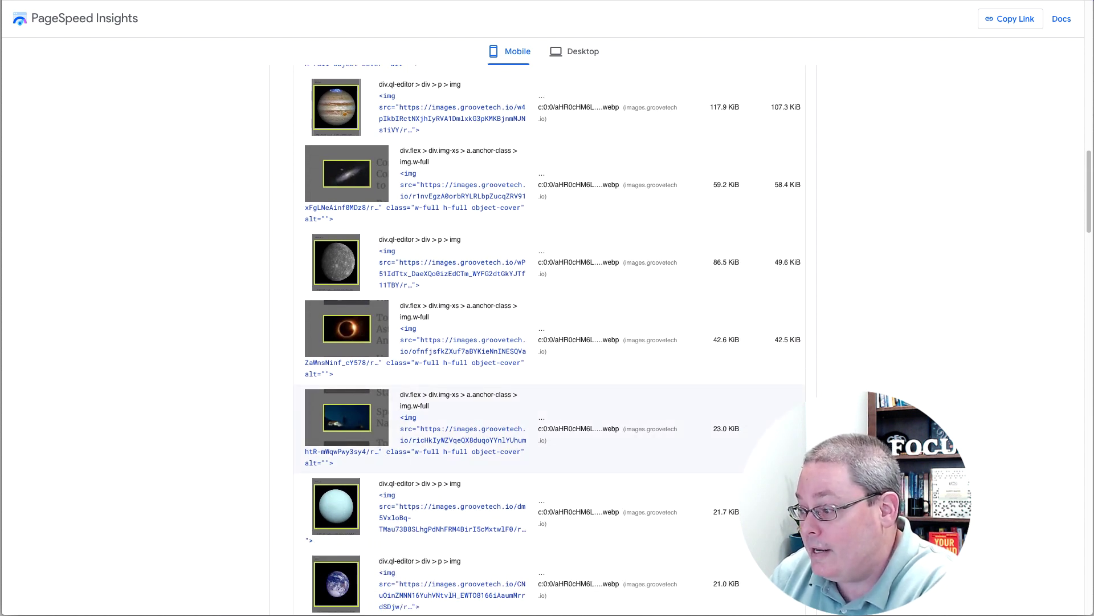
scroll(830, 289, up, 4)
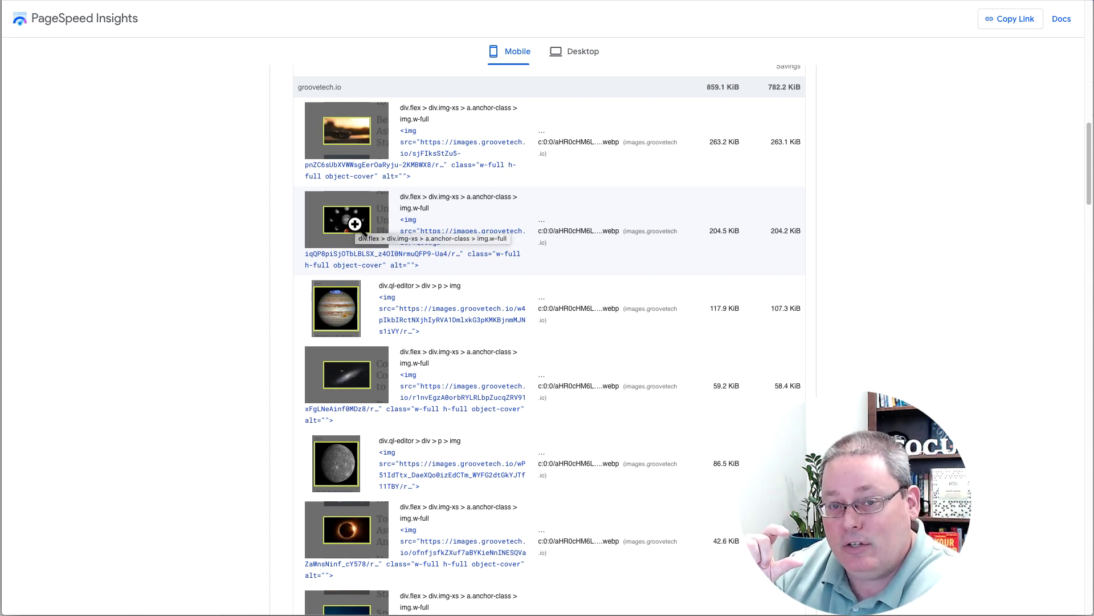
- Review the mobile performance score and metrics, then collapse and re-expand Properly size images to examine its listed images
scroll(877, 278, up, 8)
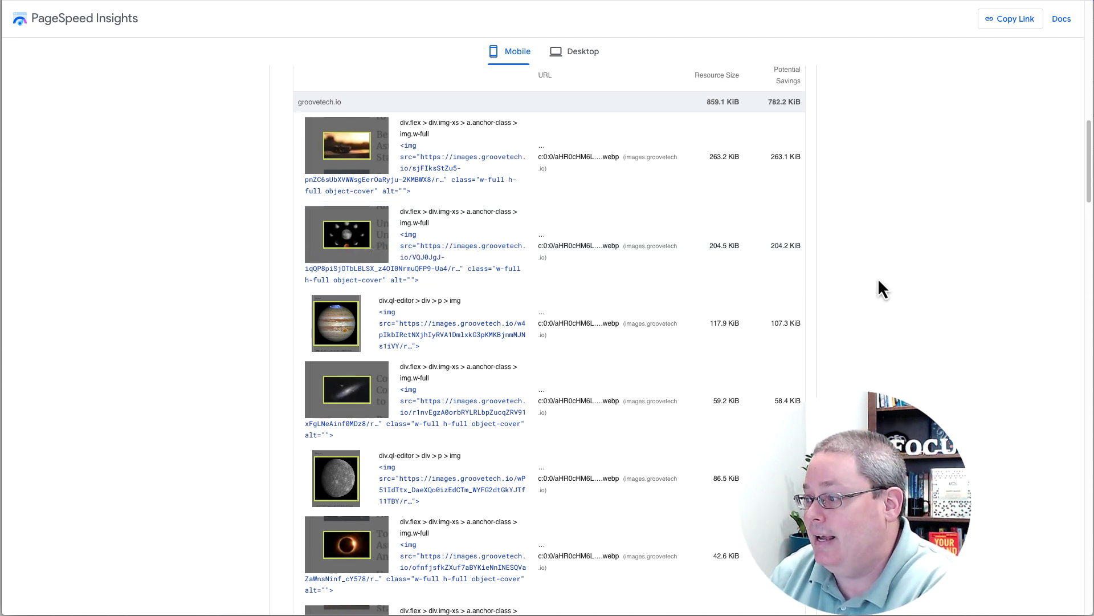
scroll(610, 259, up, 4)
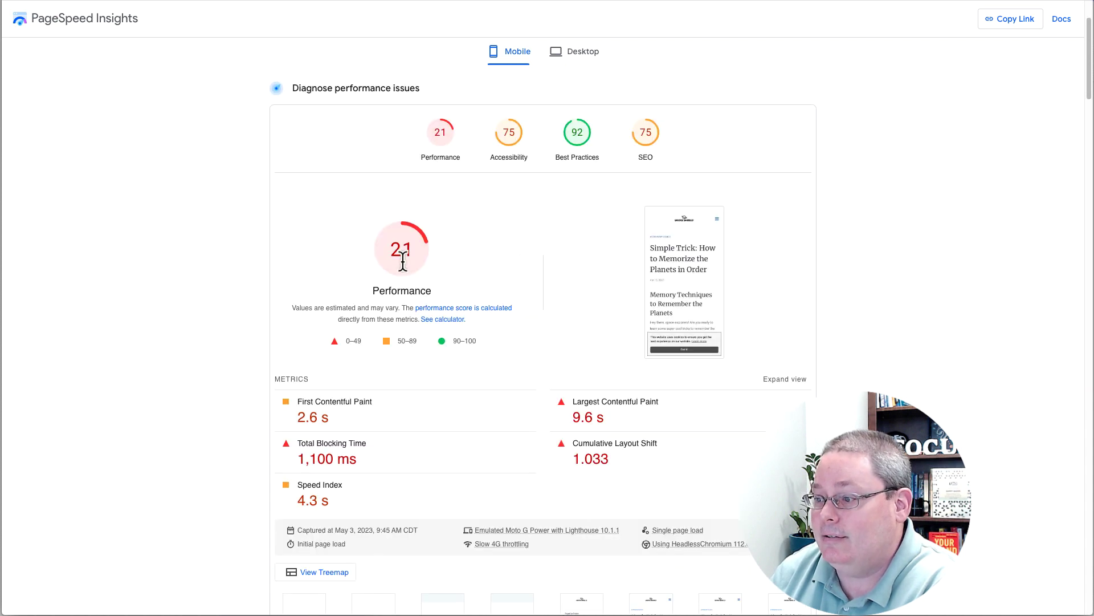
scroll(543, 342, down, 4)
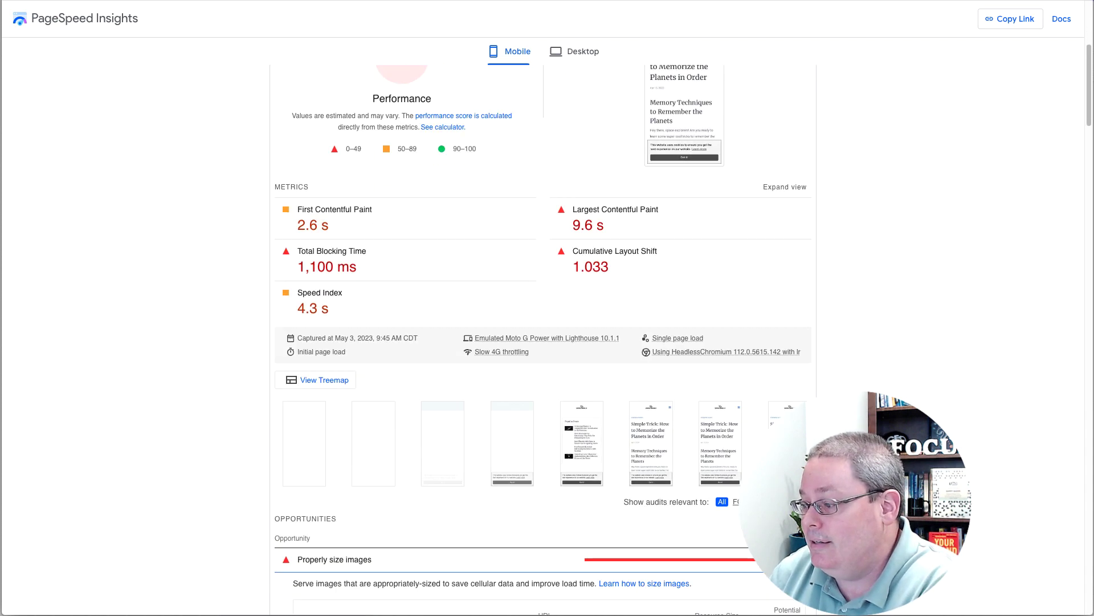
click(336, 492)
scroll(342, 459, down, 2)
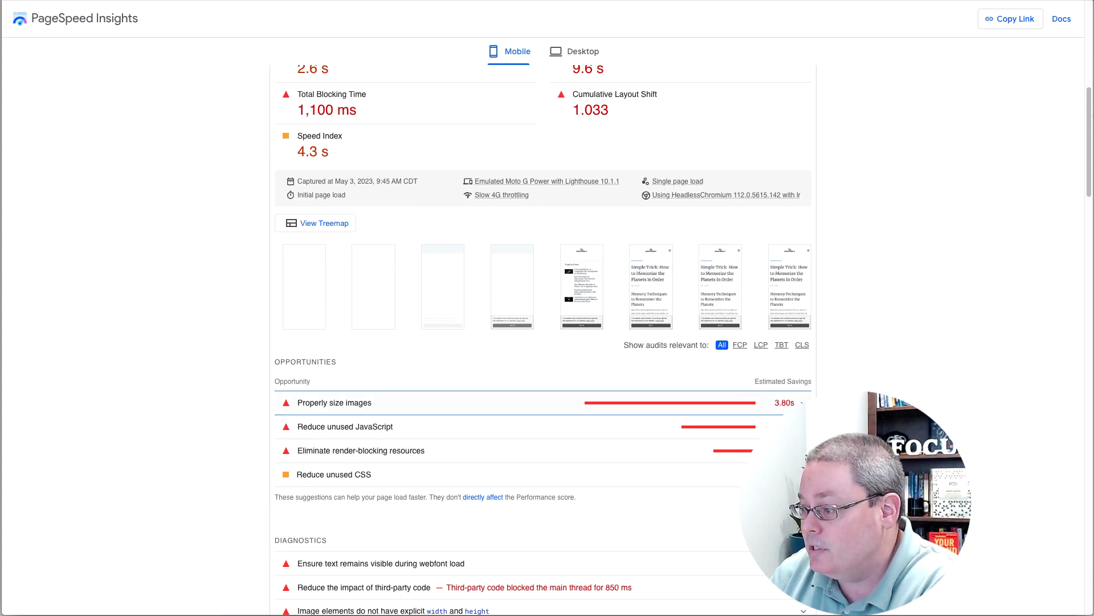
click(804, 404)
scroll(804, 404, down, 5)
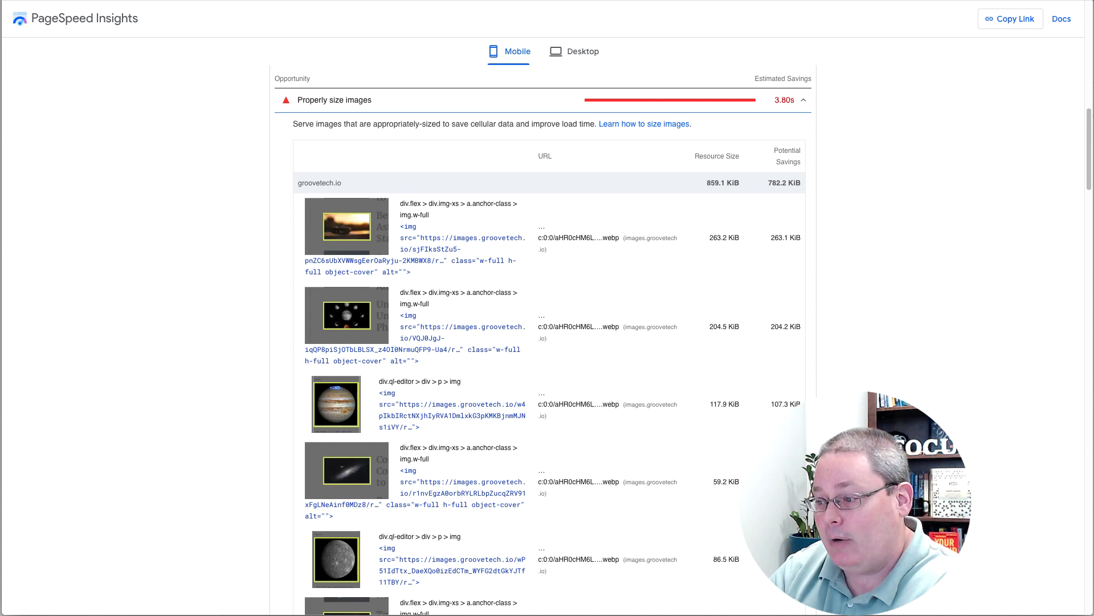
scroll(547, 342, down, 4)
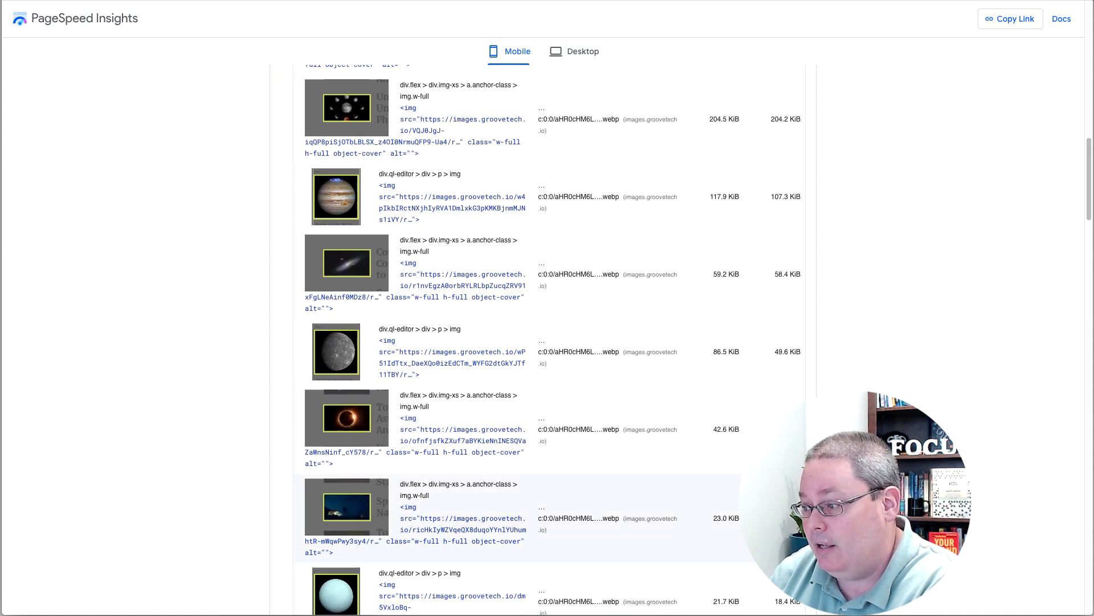
scroll(854, 317, up, 2)
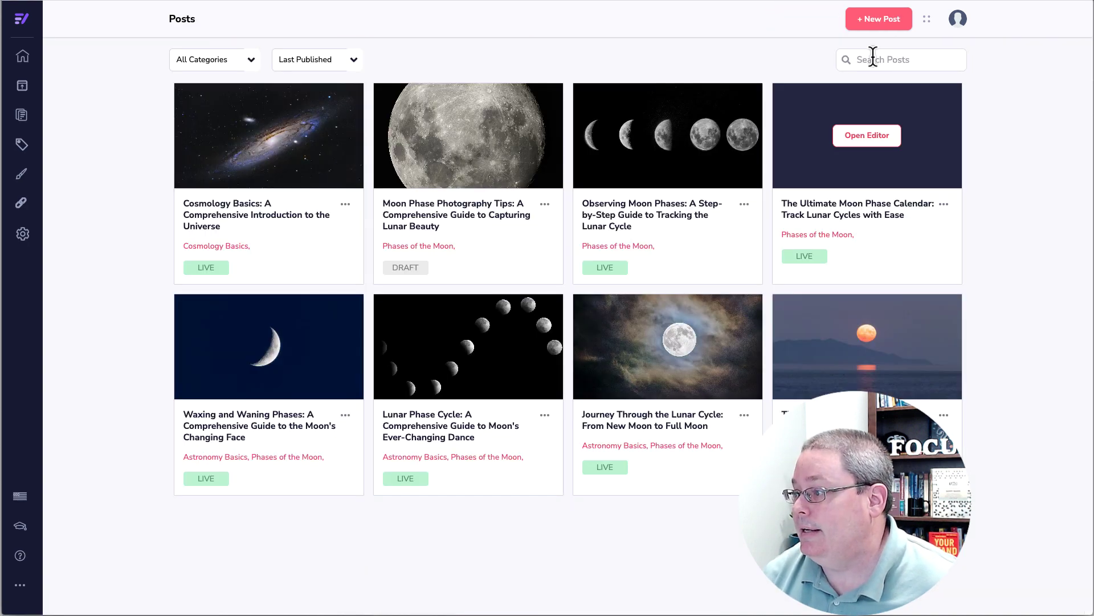
- Switch to the GrooveBlog posts, search for "best", open the Best Binoculars for Astronomy post and check its settings and featured image
click(873, 59)
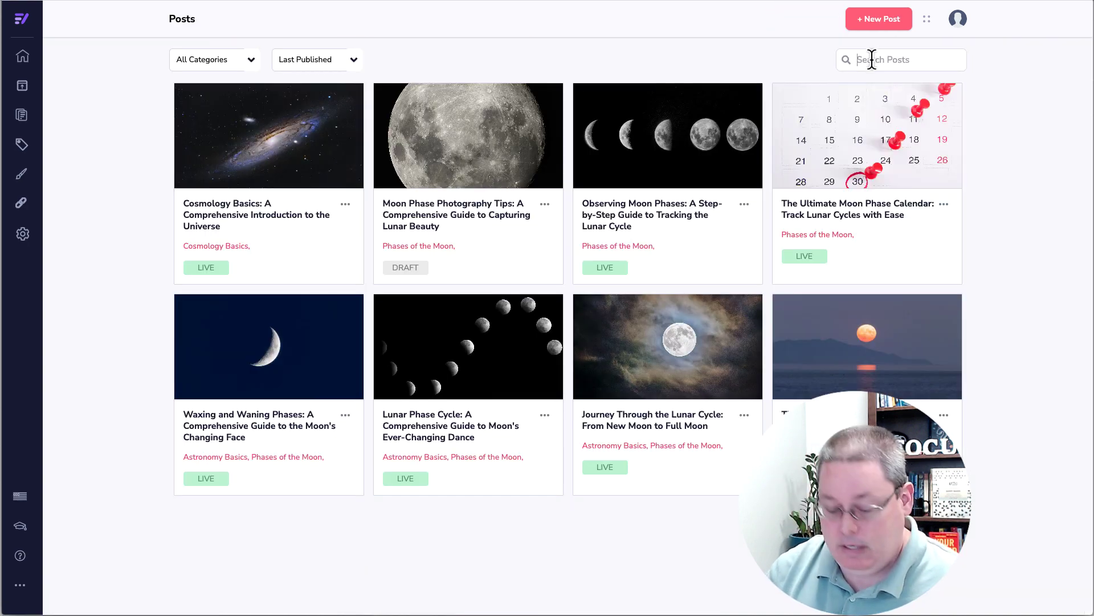
text(best)
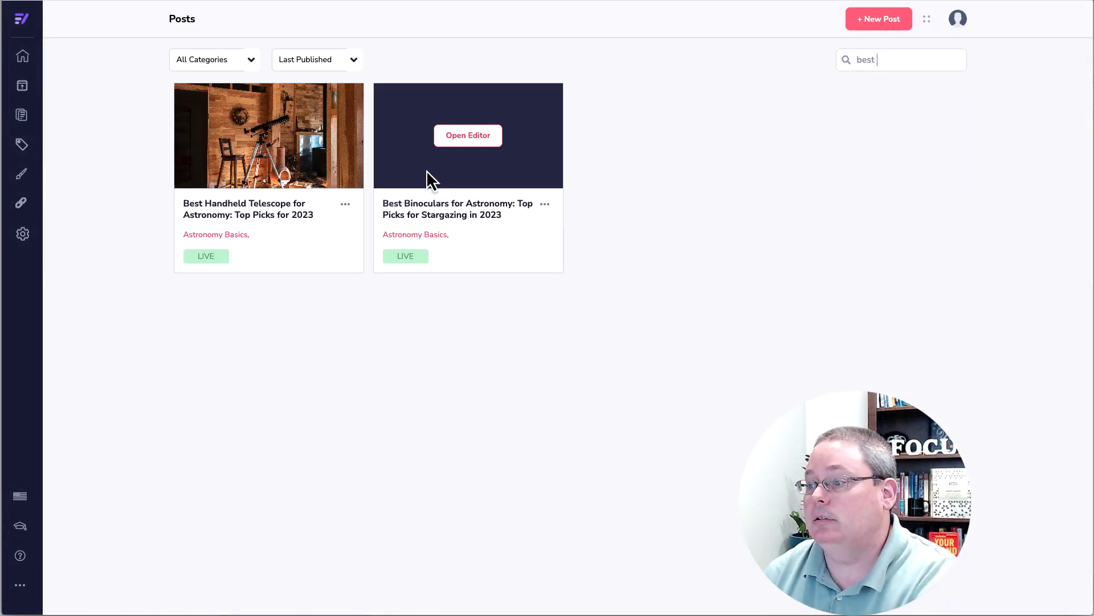
click(481, 142)
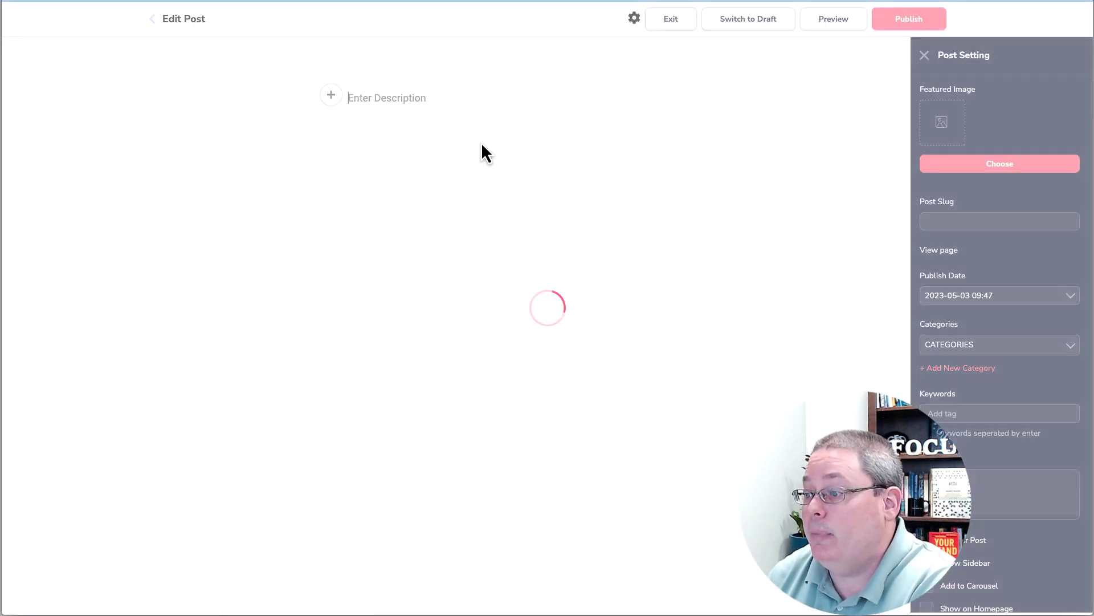
scroll(1020, 528, down, 3)
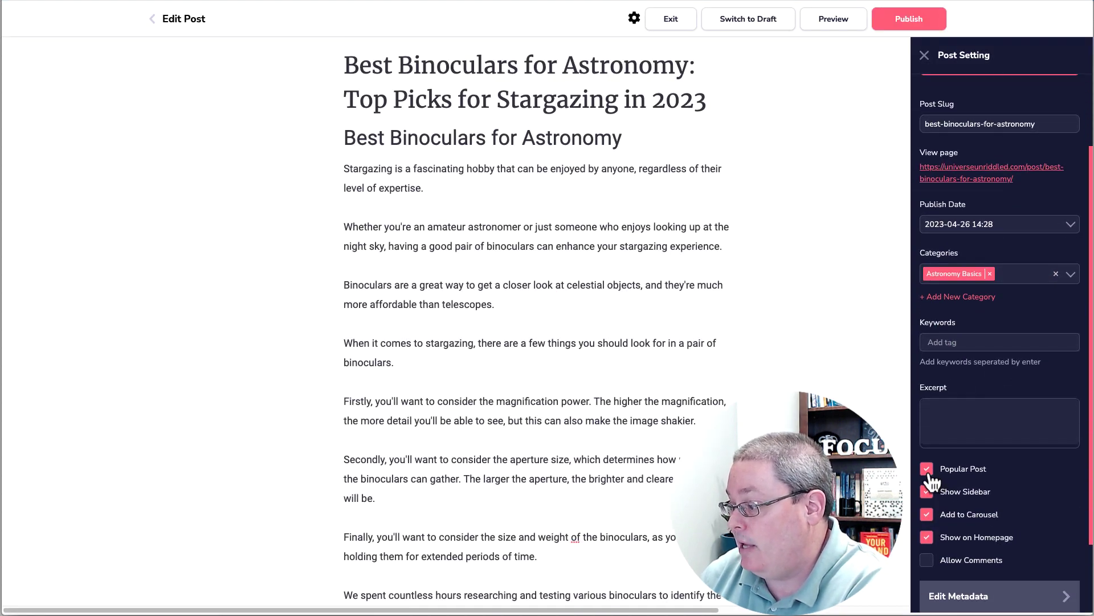
scroll(980, 473, up, 3)
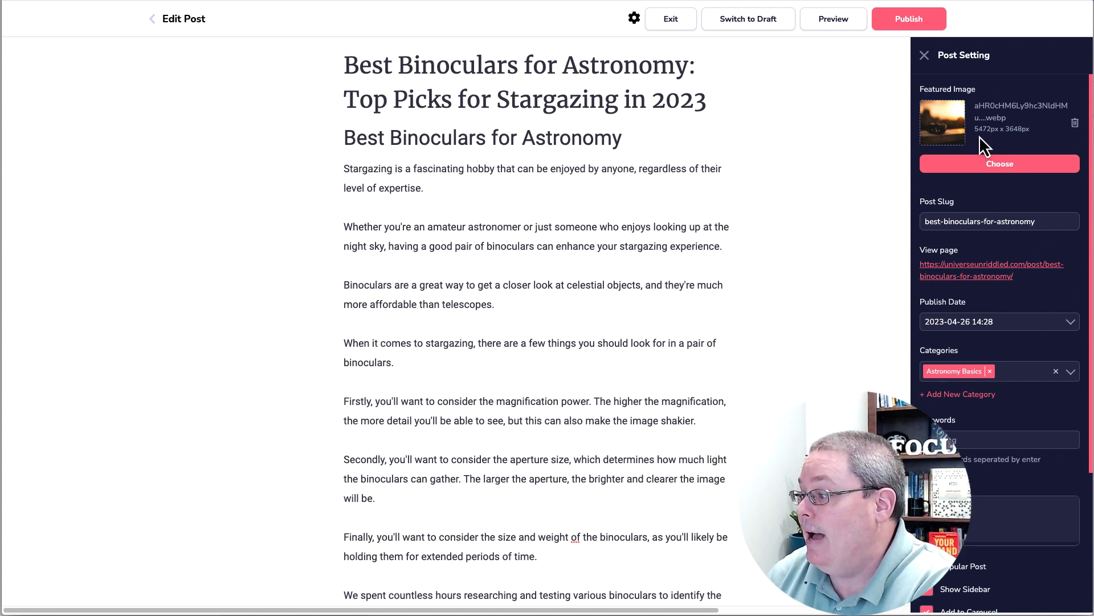
- Select the sunset binoculars photo from the image library as the featured image and open it for cropping
click(998, 165)
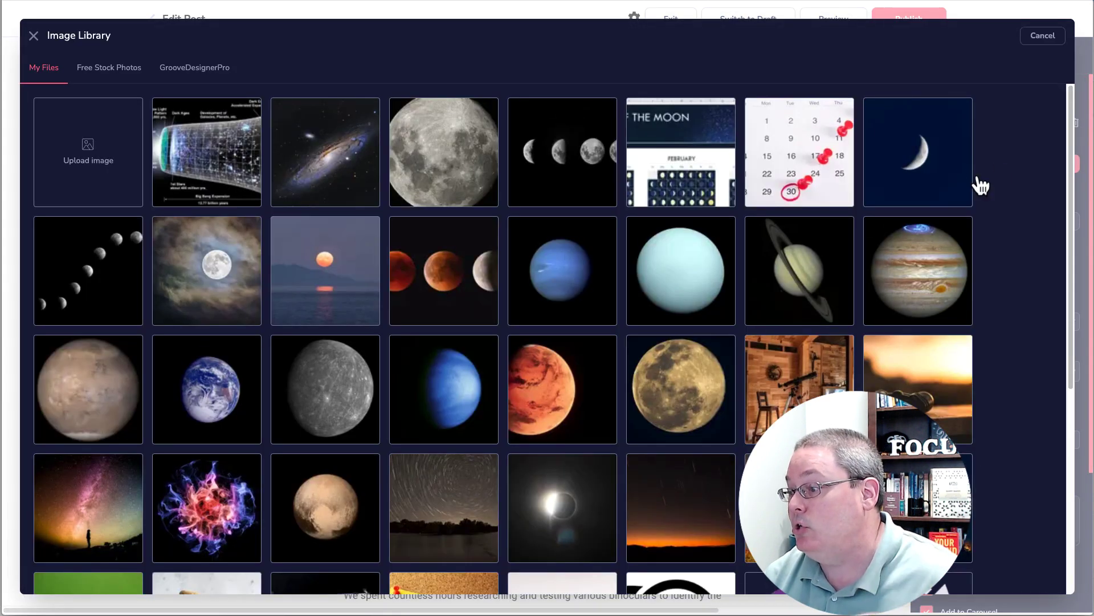
scroll(584, 294, down, 3)
scroll(584, 295, down, 3)
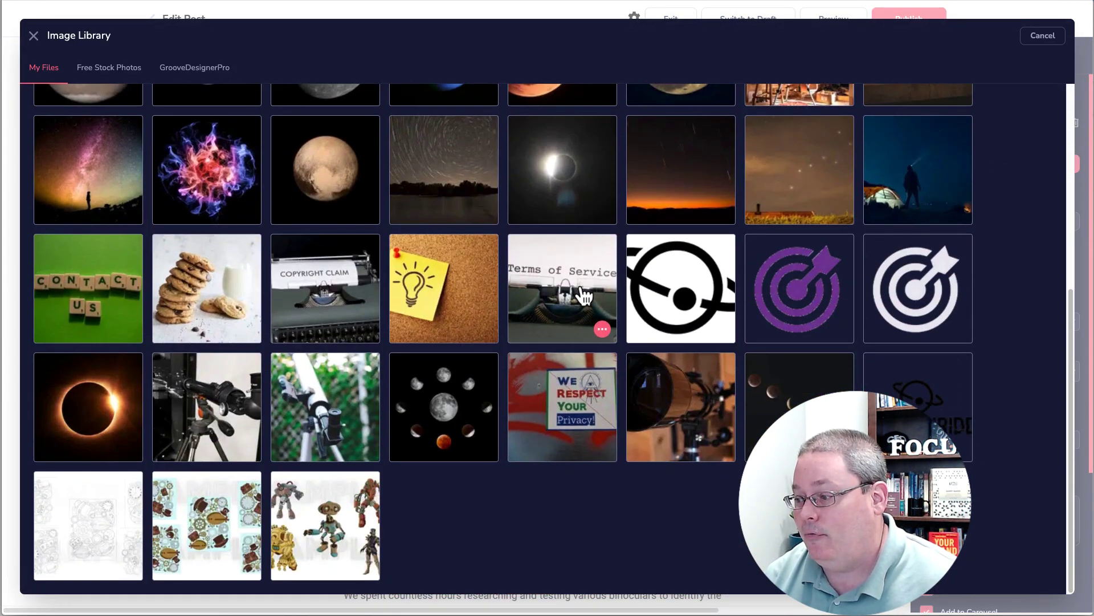
scroll(477, 350, down, 2)
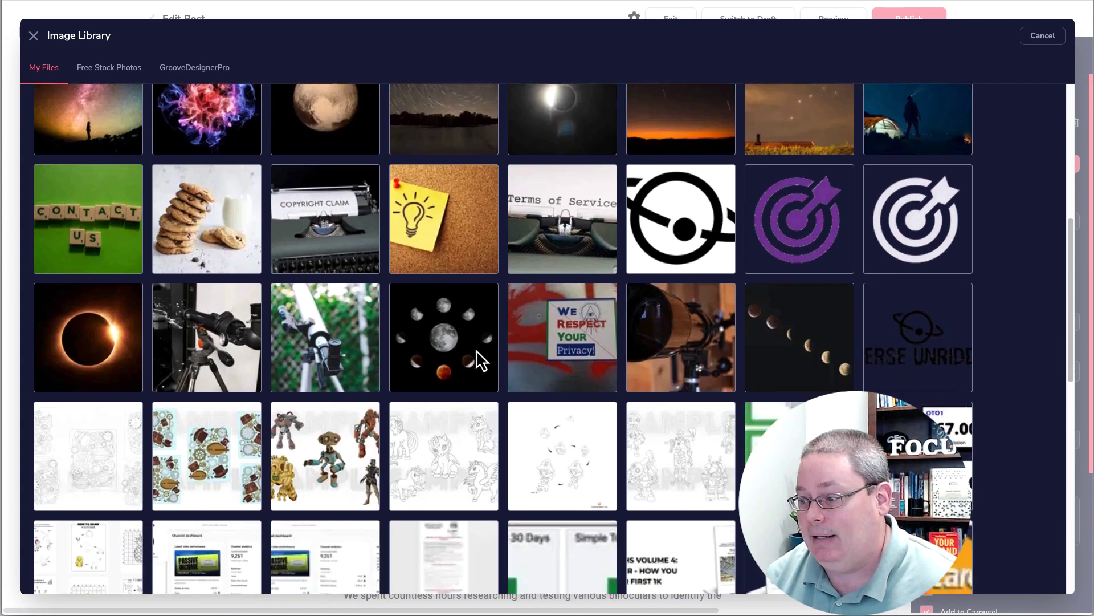
scroll(476, 350, up, 7)
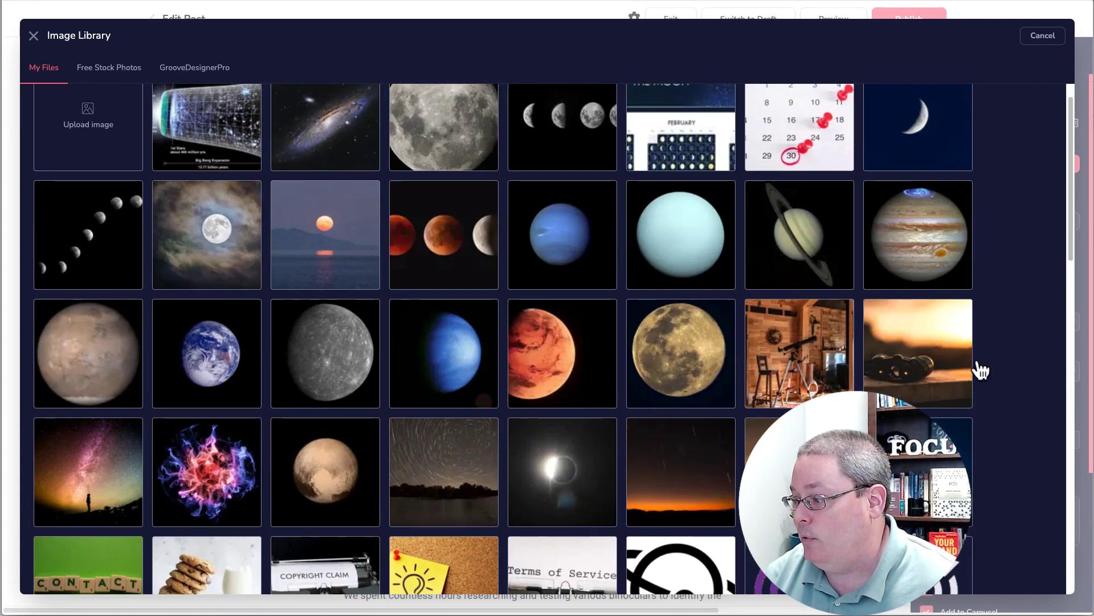
click(918, 365)
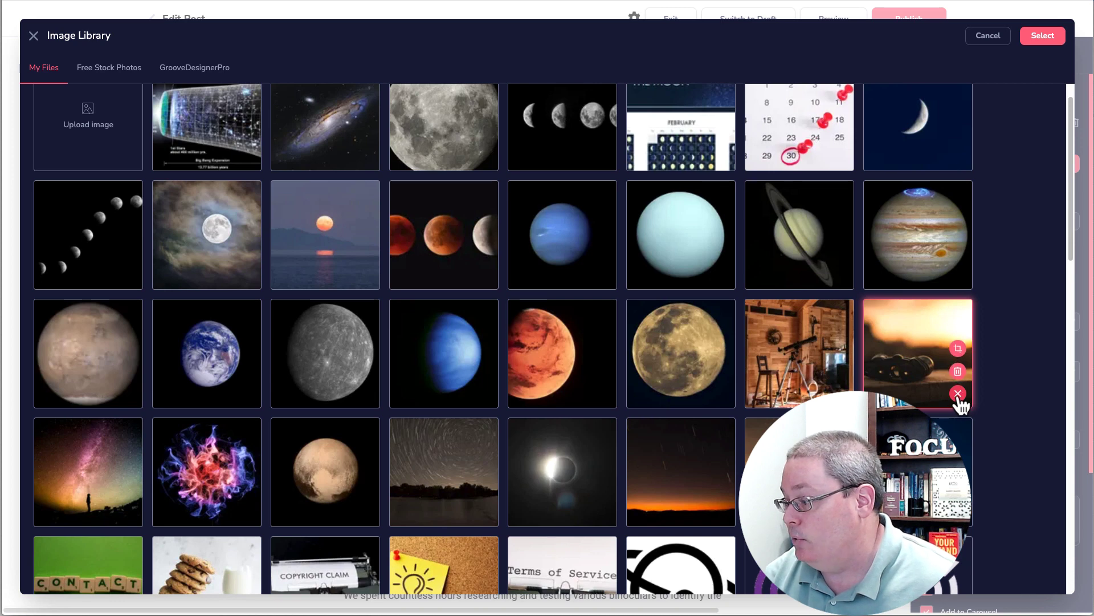
click(958, 348)
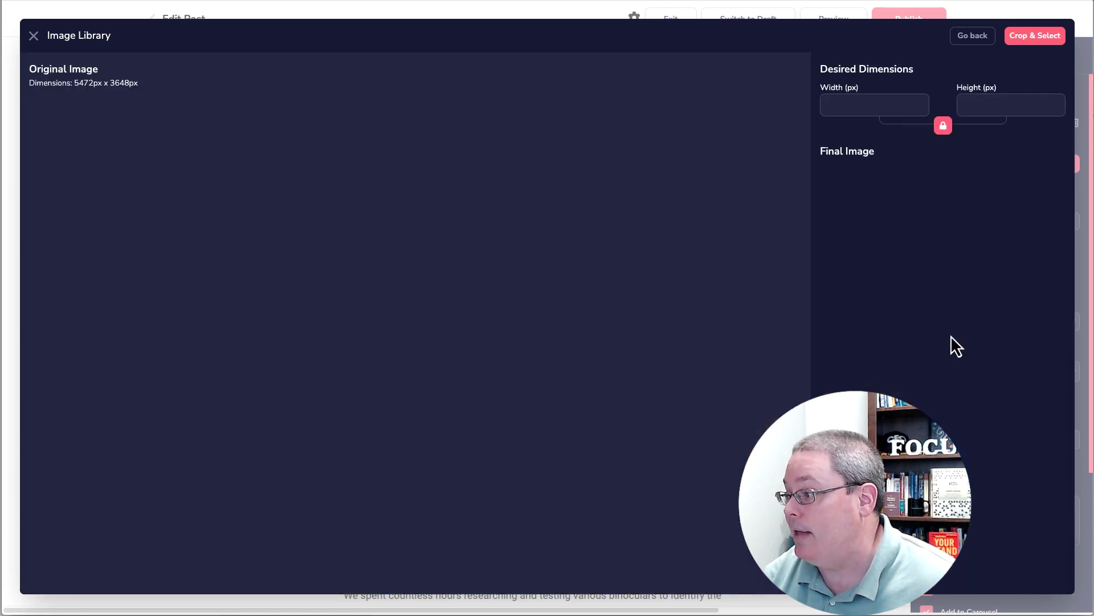
- Resize the binoculars image to 1200 px wide by 628 px high and apply the crop to the post
double_click(869, 110)
text(1200)
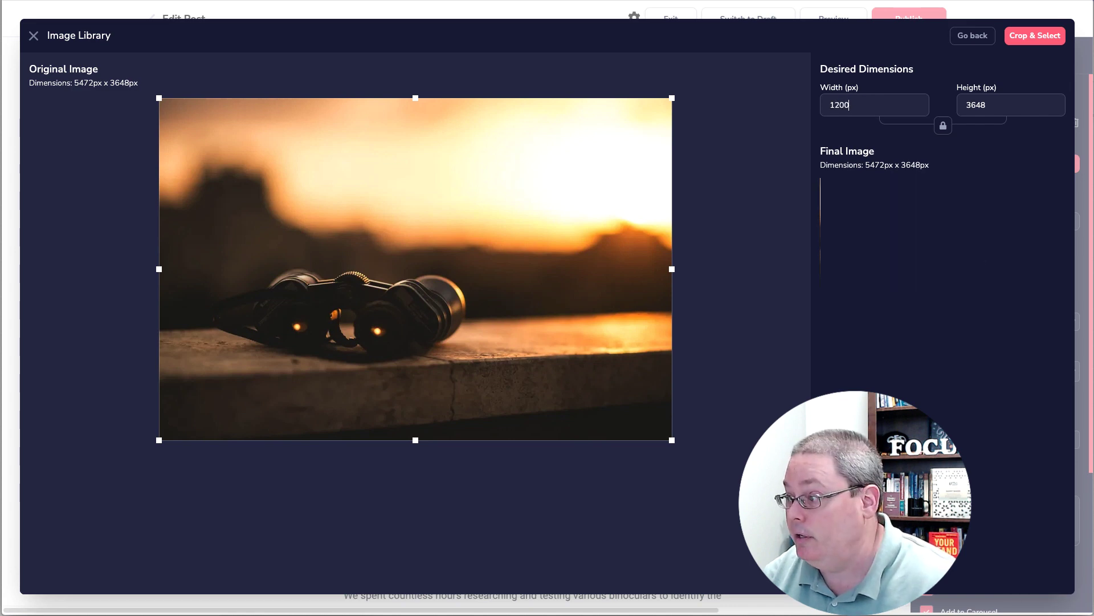
key(Tab)
text(628)
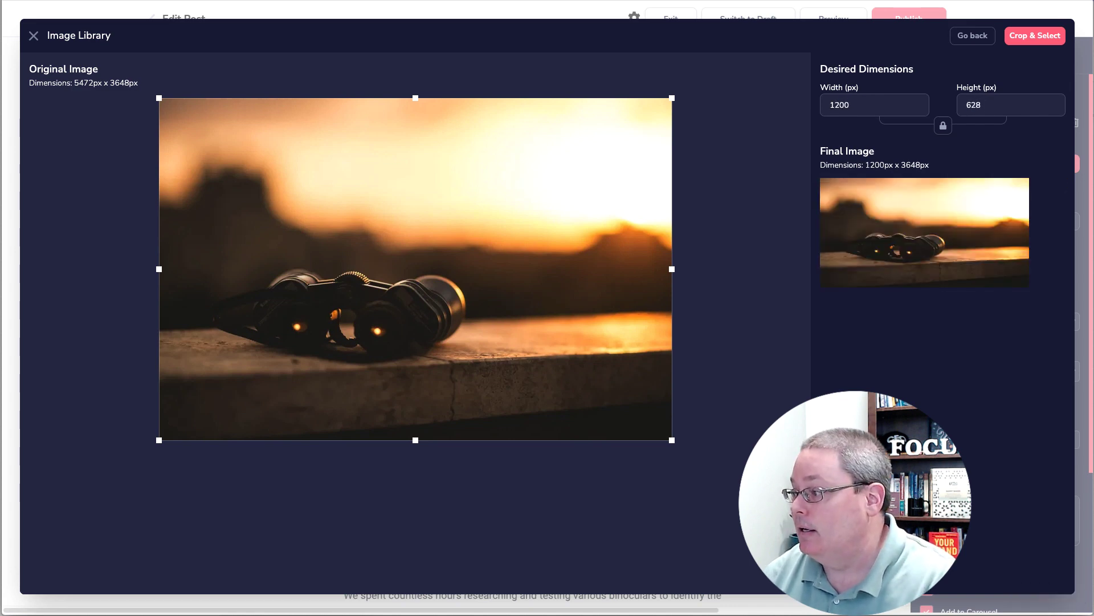
click(1032, 37)
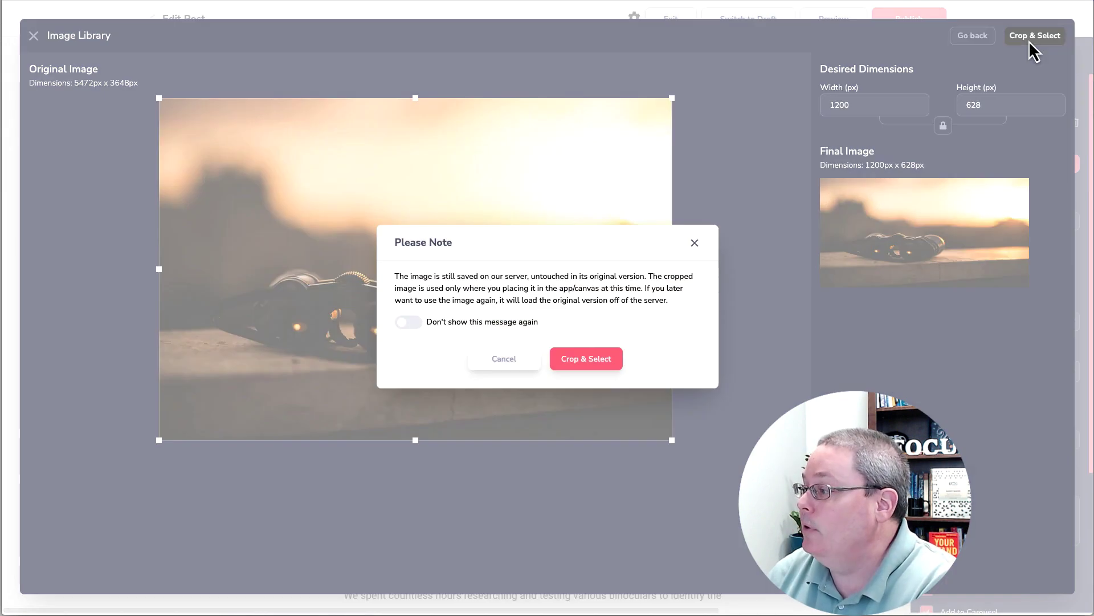
click(576, 364)
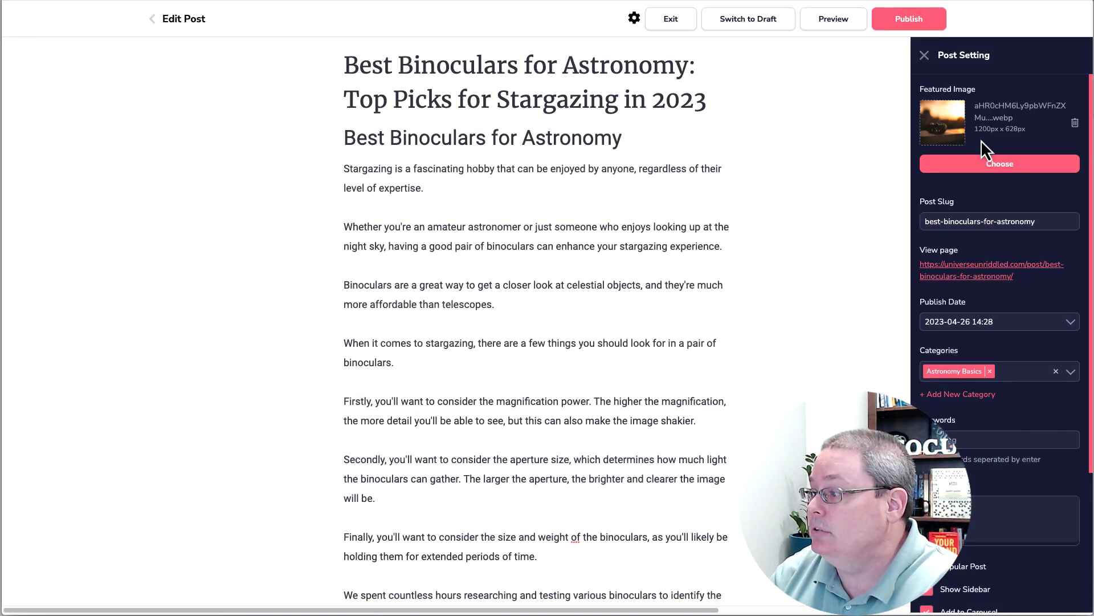
- Publish the Best Binoculars for Astronomy post and exit the editor, saving the changes
click(909, 18)
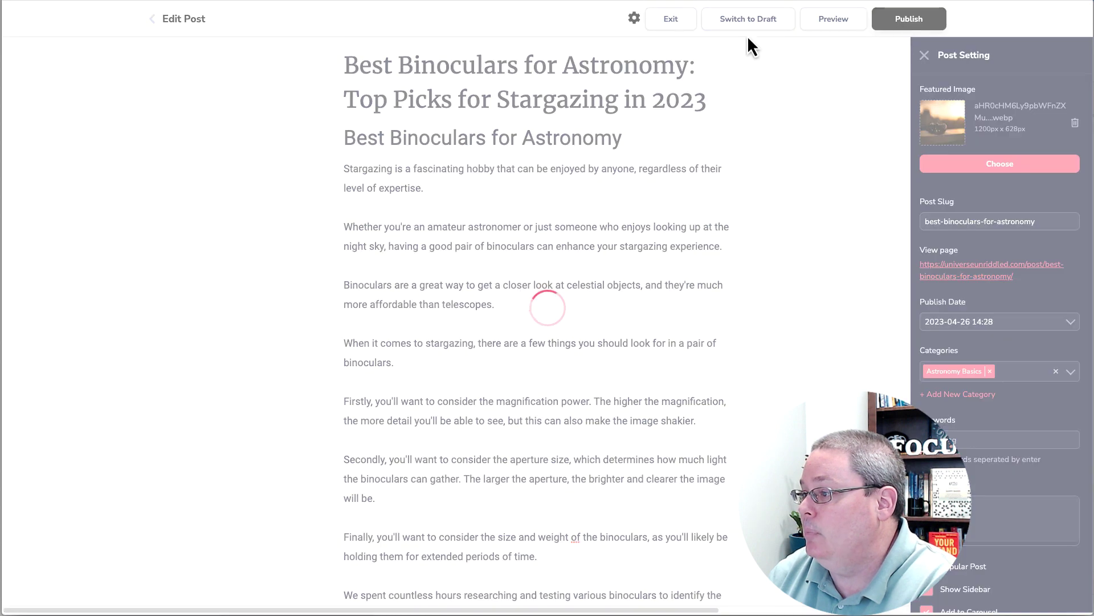
click(665, 25)
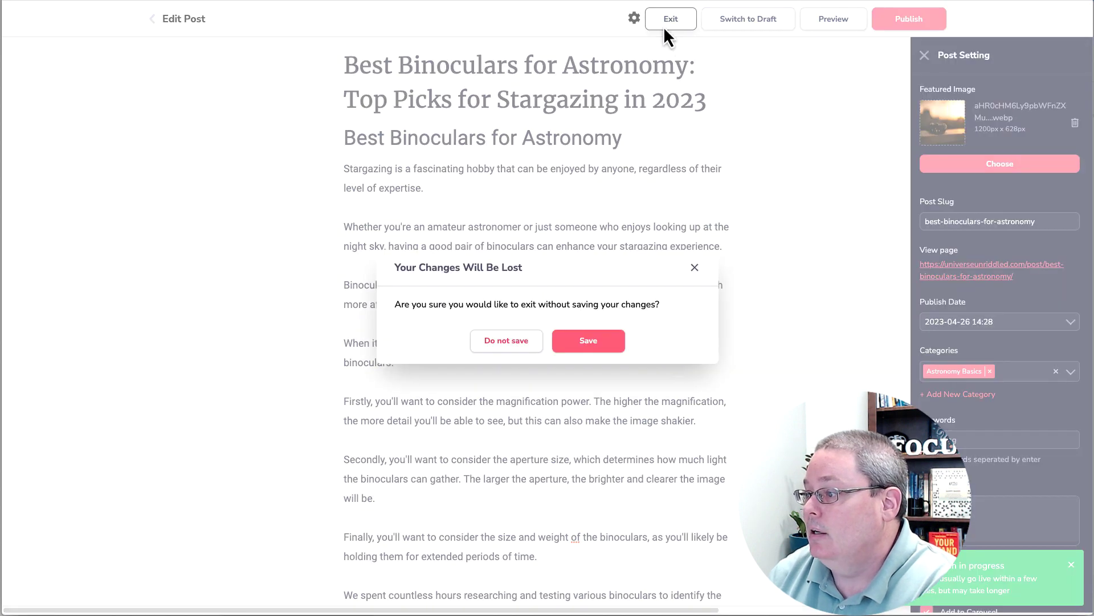
click(590, 342)
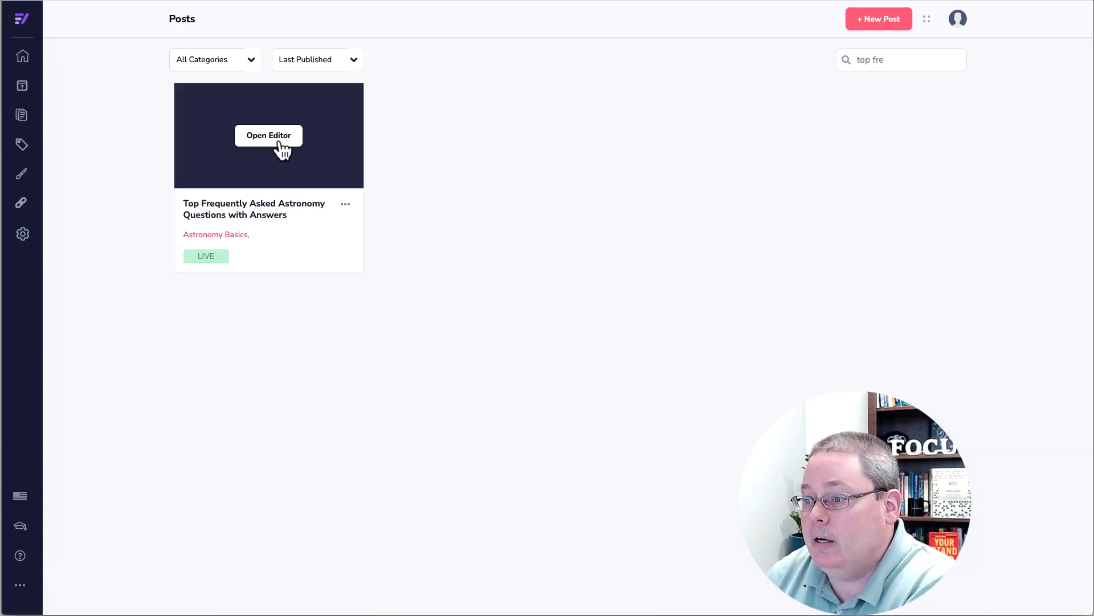
- Open the Top Frequently Asked Astronomy Questions with Answers post and open the orange solar eclipse library image for cropping as its featured image
click(281, 141)
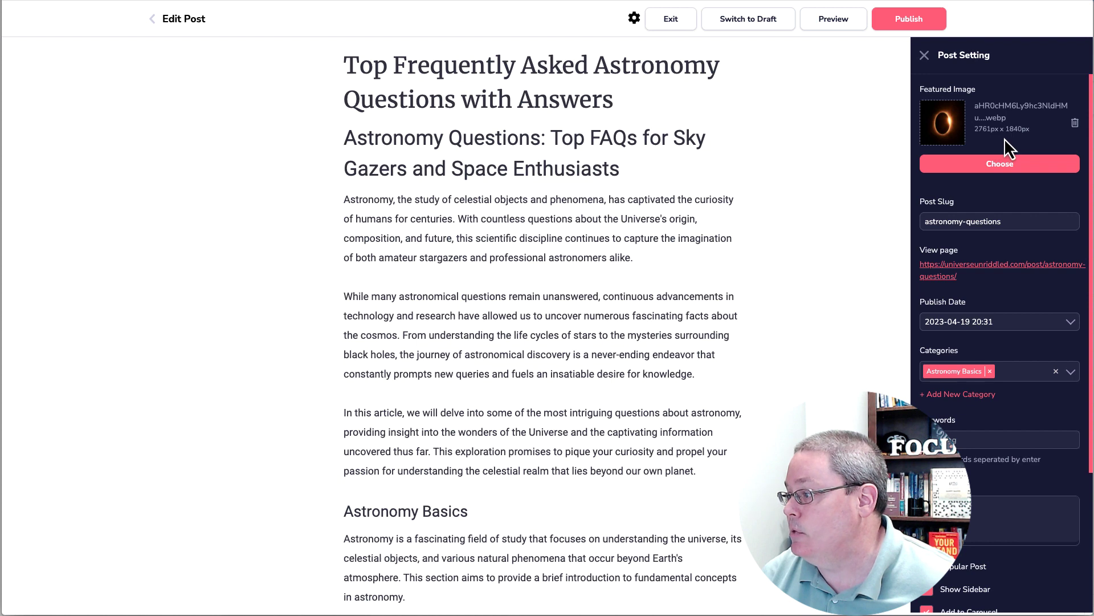
click(976, 164)
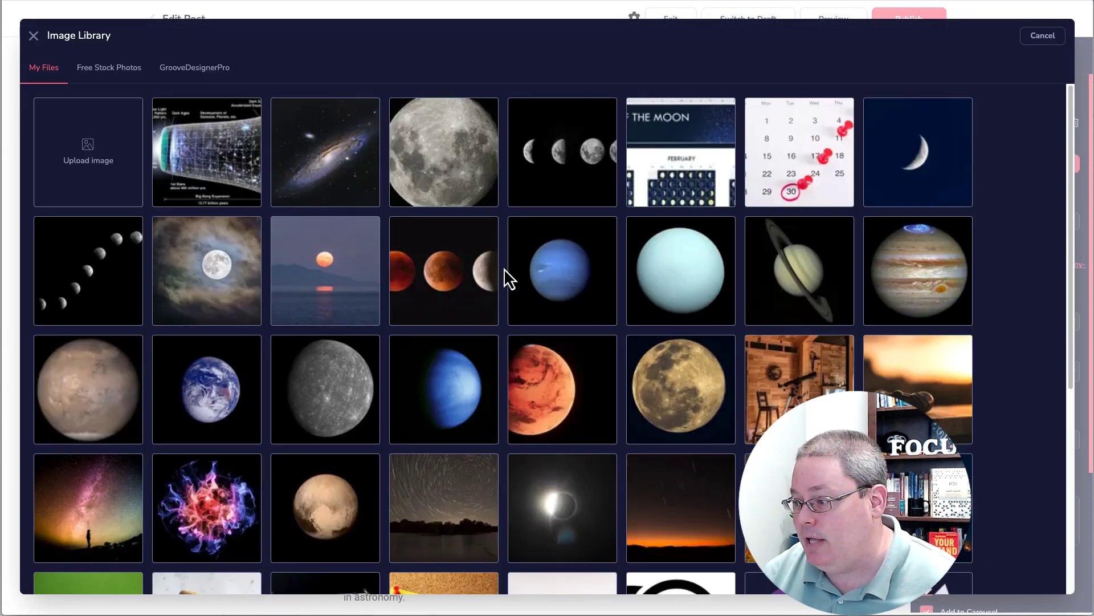
scroll(533, 280, down, 3)
scroll(536, 282, down, 3)
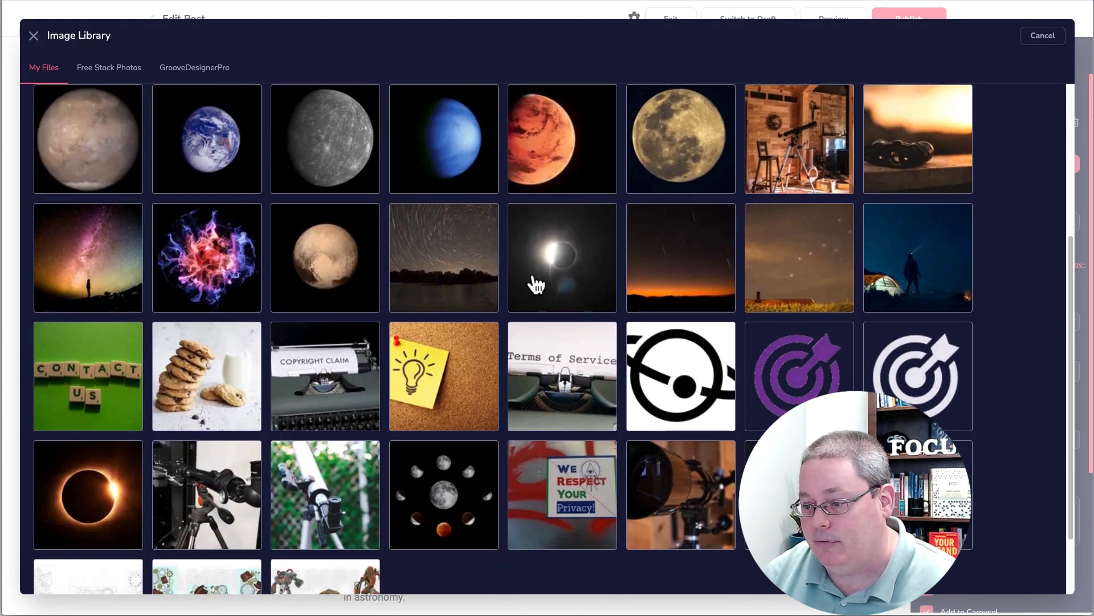
click(94, 441)
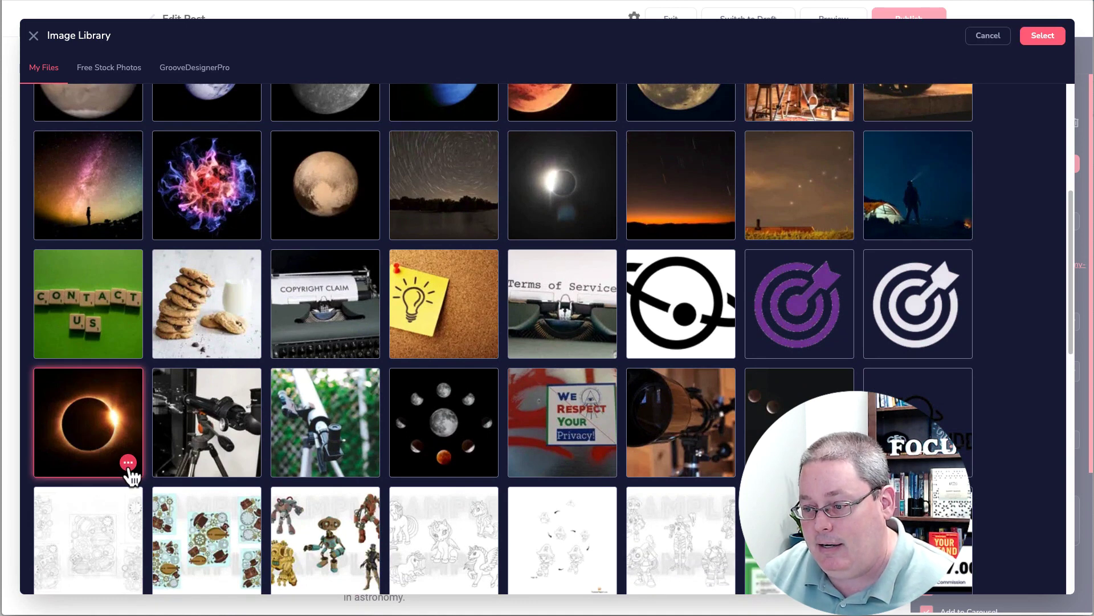
click(128, 417)
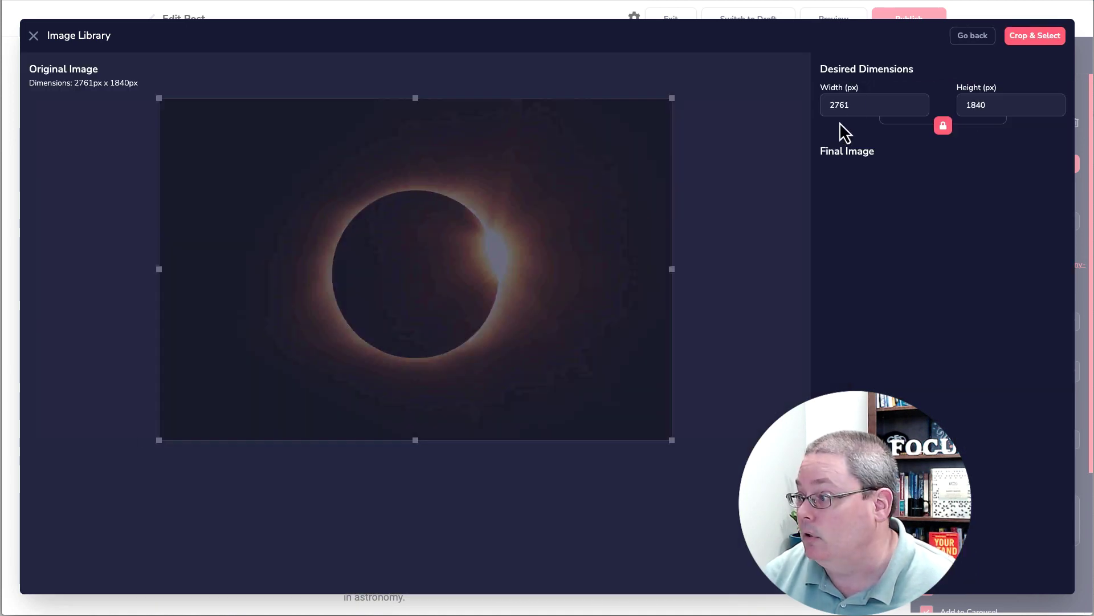
- Resize the solar eclipse image to 1200 px wide by 628 px high and apply the crop to the post
double_click(870, 105)
text(12)
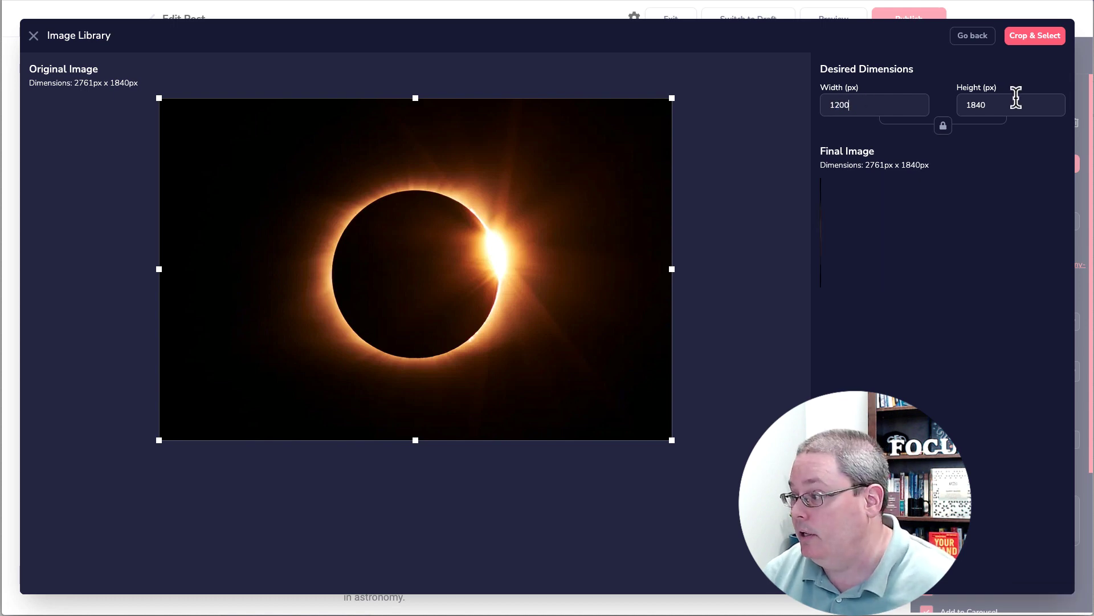
text(00)
click(973, 105)
key(ctrl+a)
text(628)
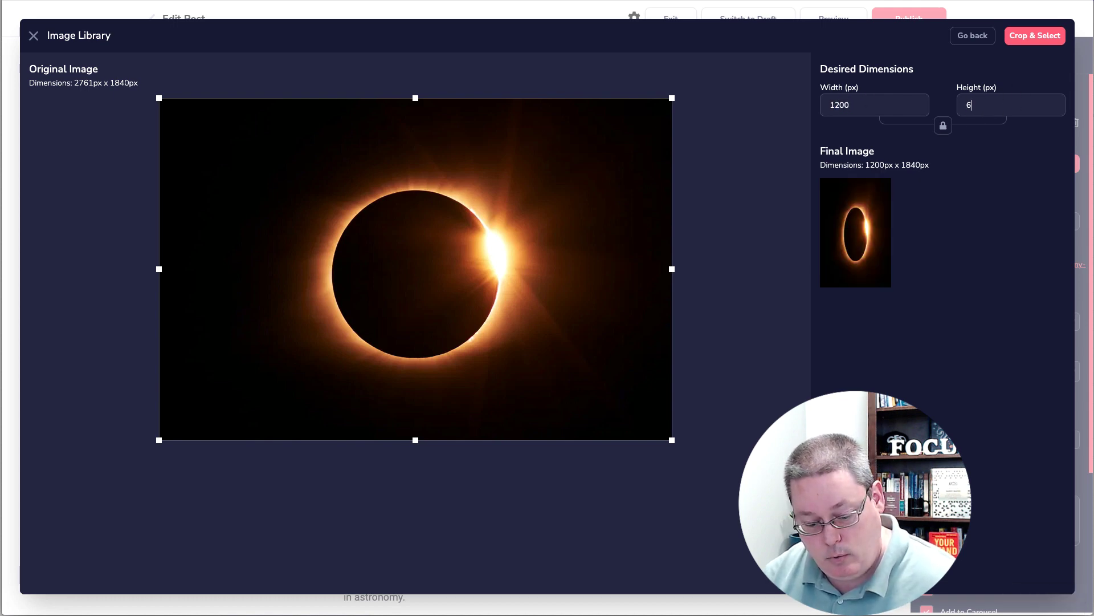
click(1032, 40)
click(589, 356)
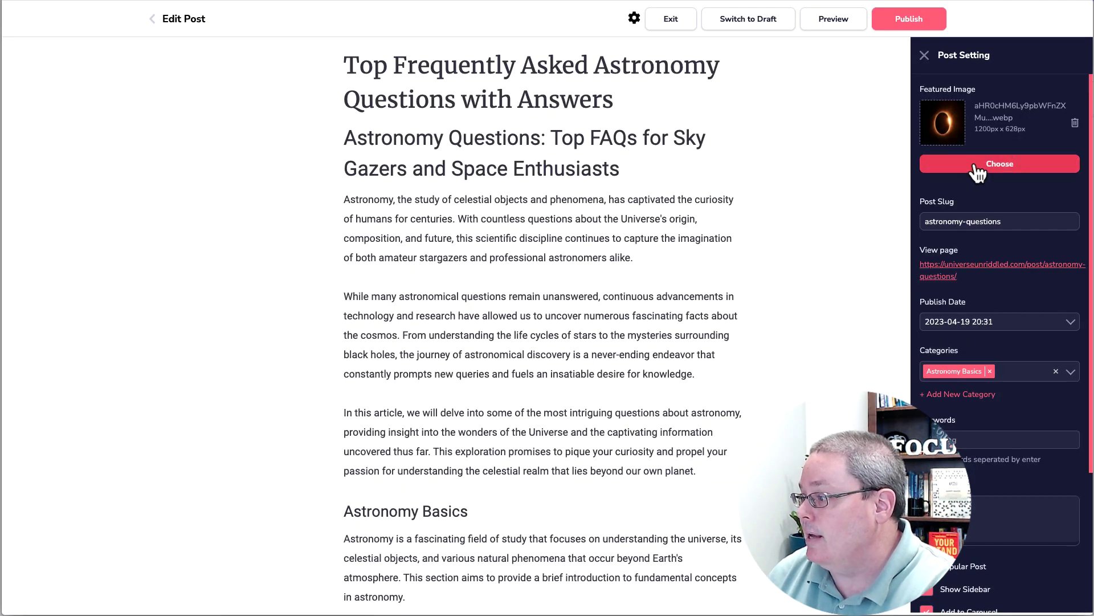
- Publish the Top Frequently Asked Astronomy Questions with Answers post and exit the editor, saving the changes
click(898, 25)
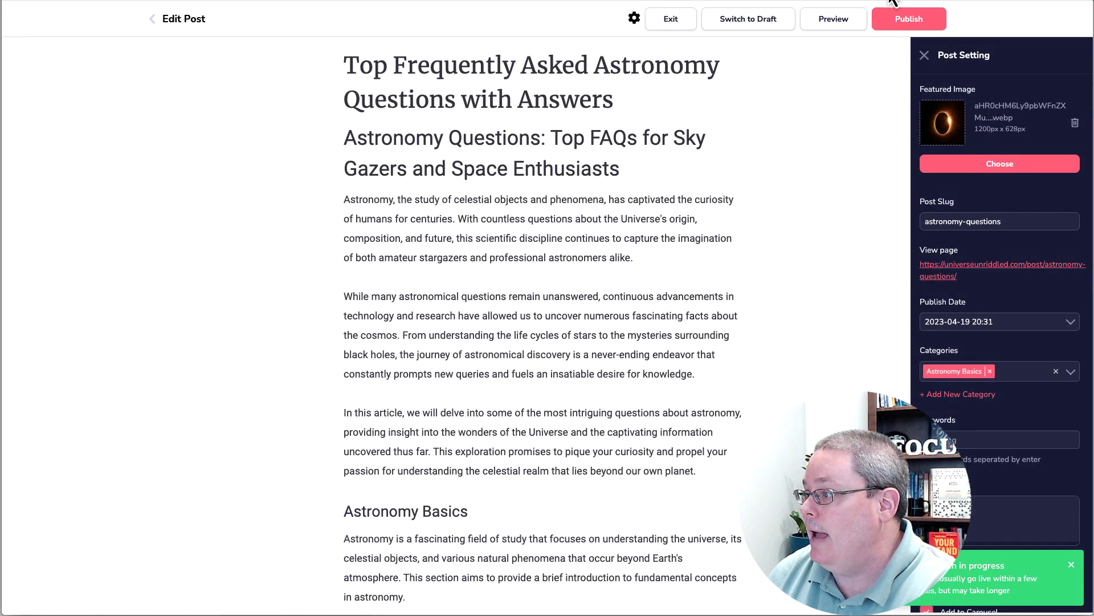
click(669, 22)
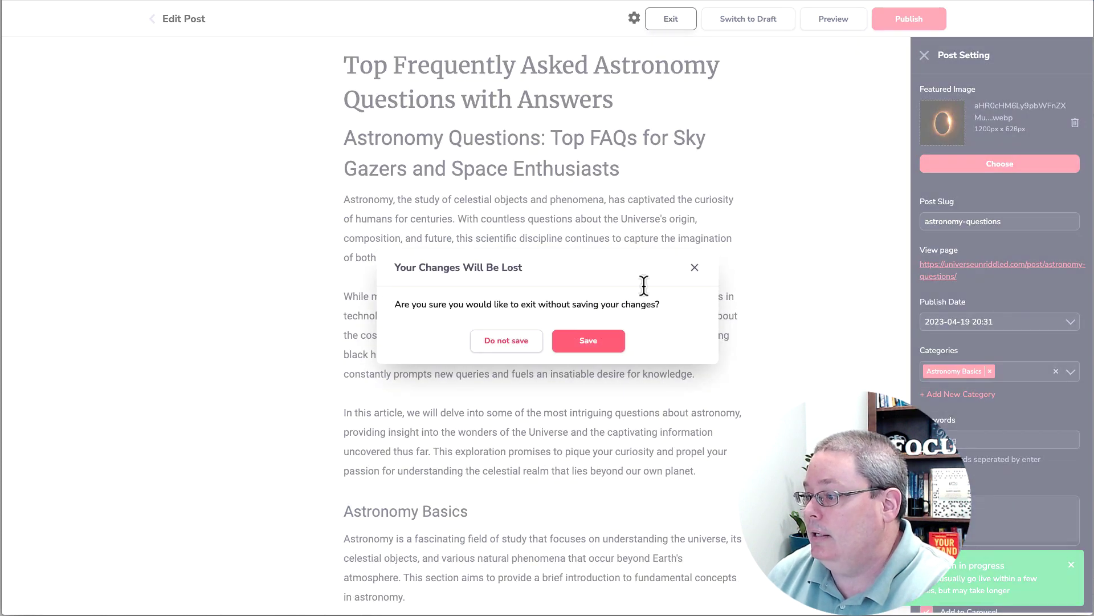
click(602, 344)
- Search the posts for "unlock", open the Unlocking Lunar Mysteries post, and open the moon phases circle library image for cropping as its featured image
text(u)
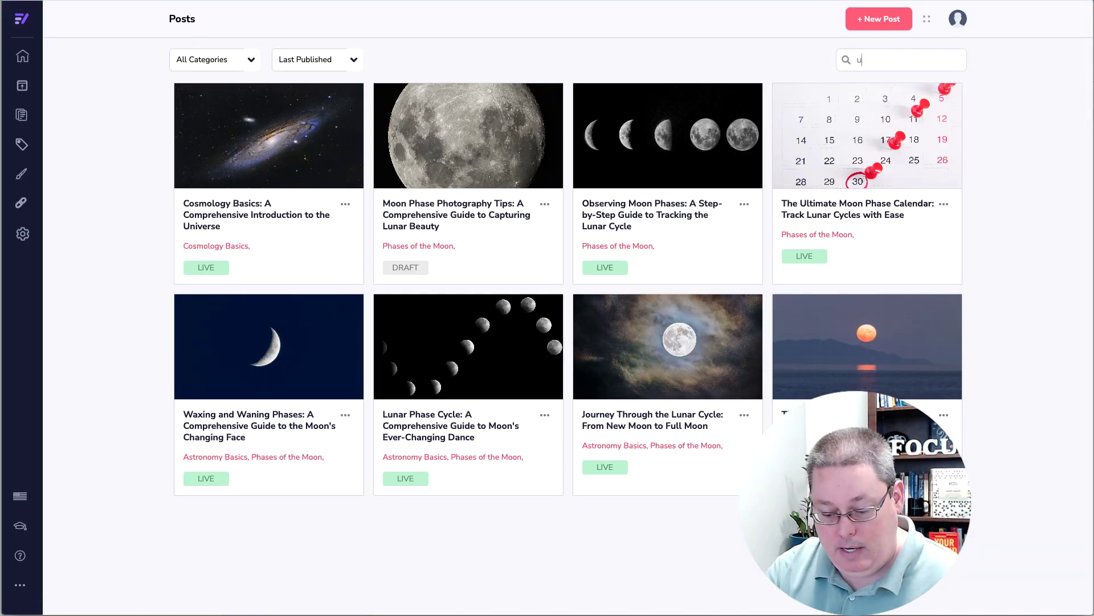
text(nlock)
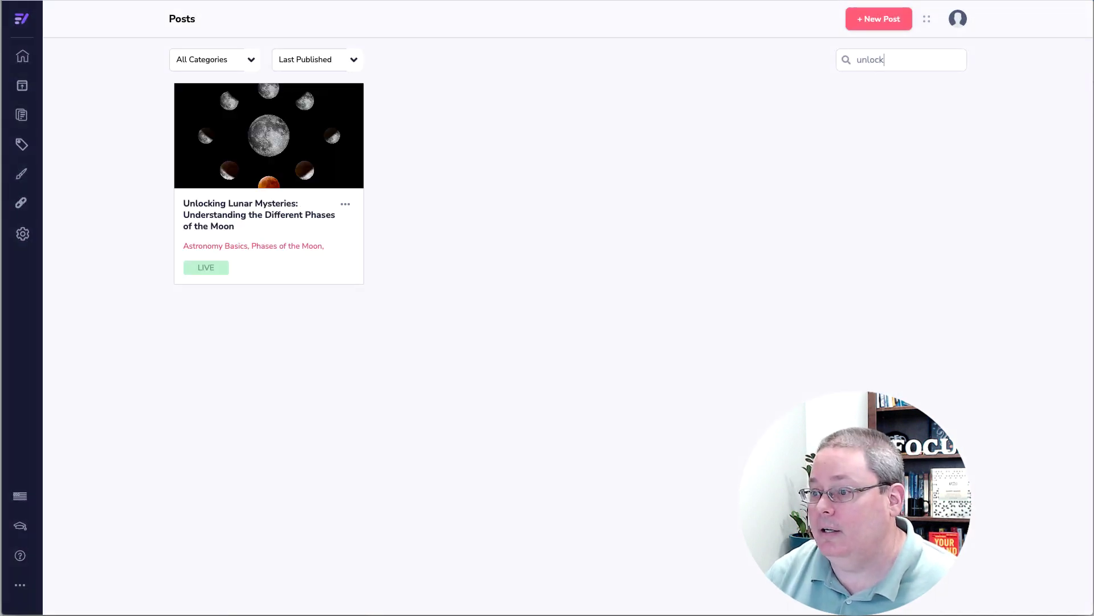
click(289, 145)
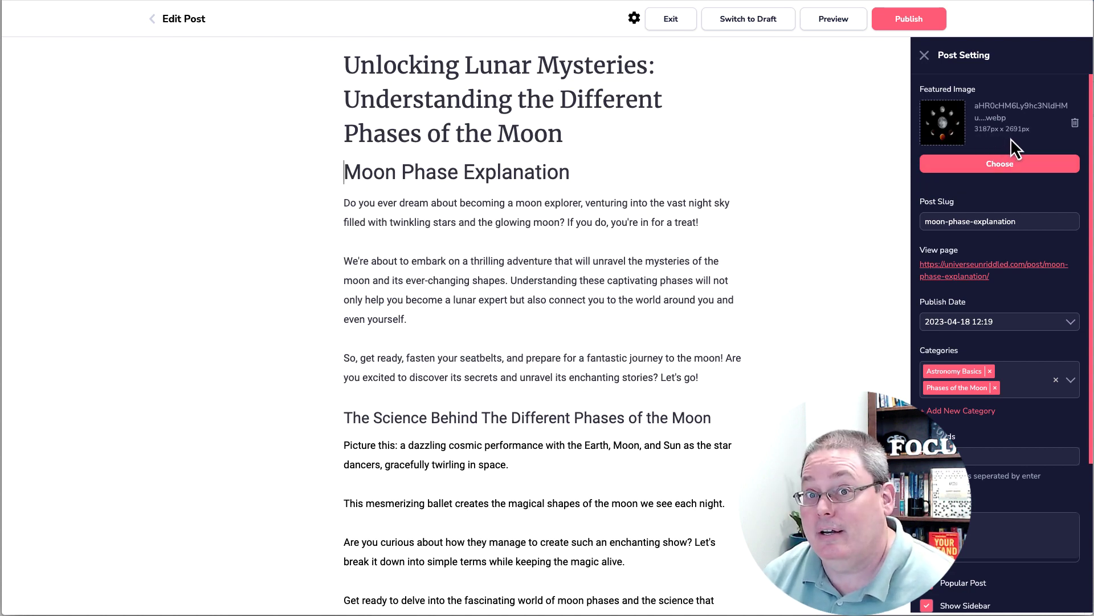
click(969, 165)
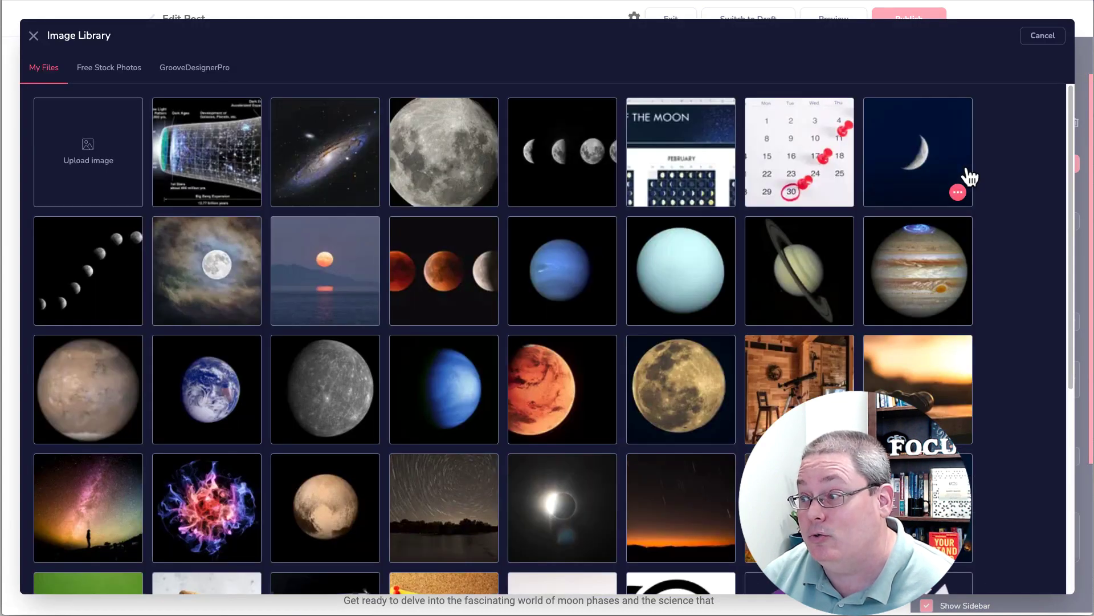
scroll(398, 314, down, 2)
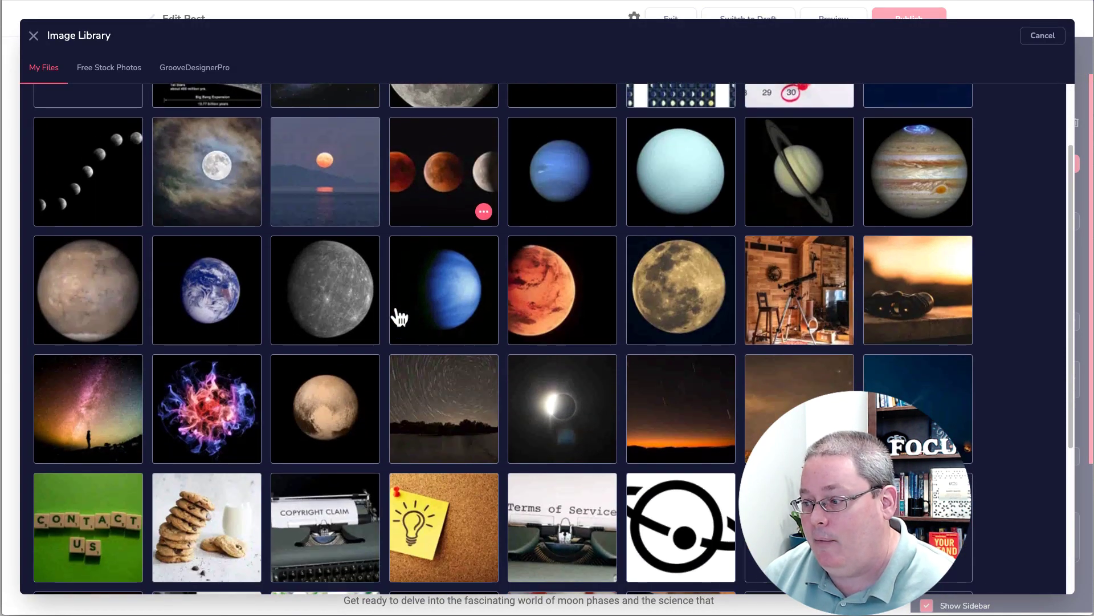
scroll(483, 320, down, 3)
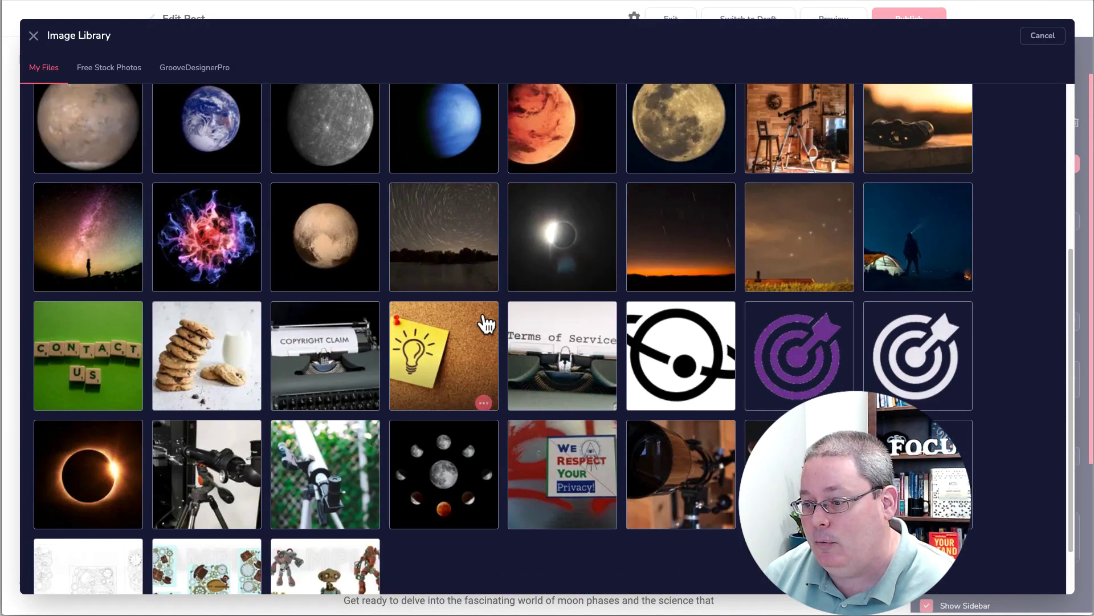
click(473, 506)
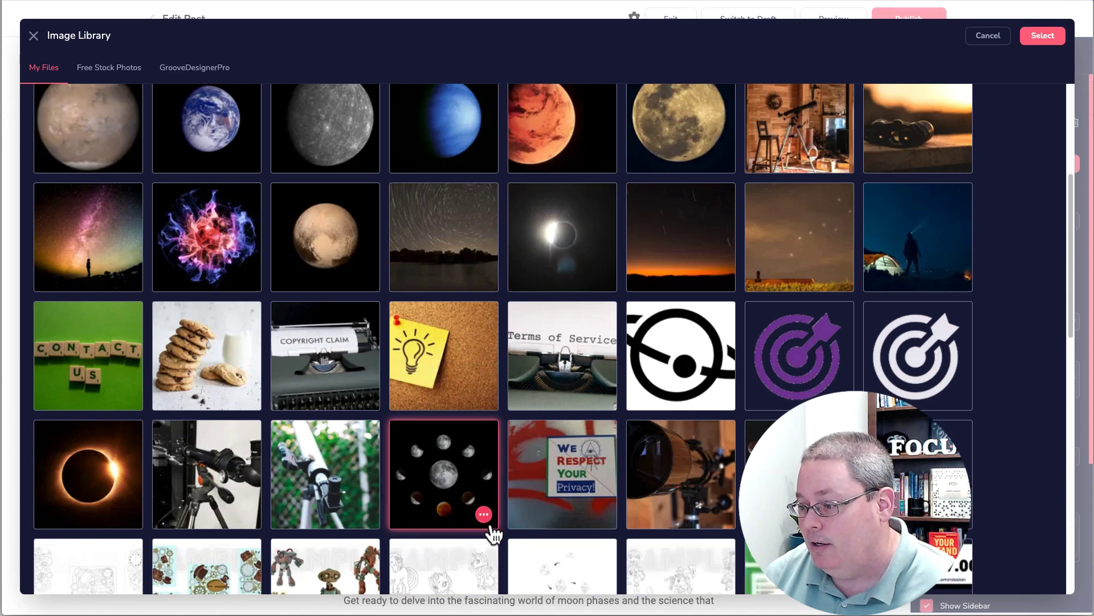
click(484, 468)
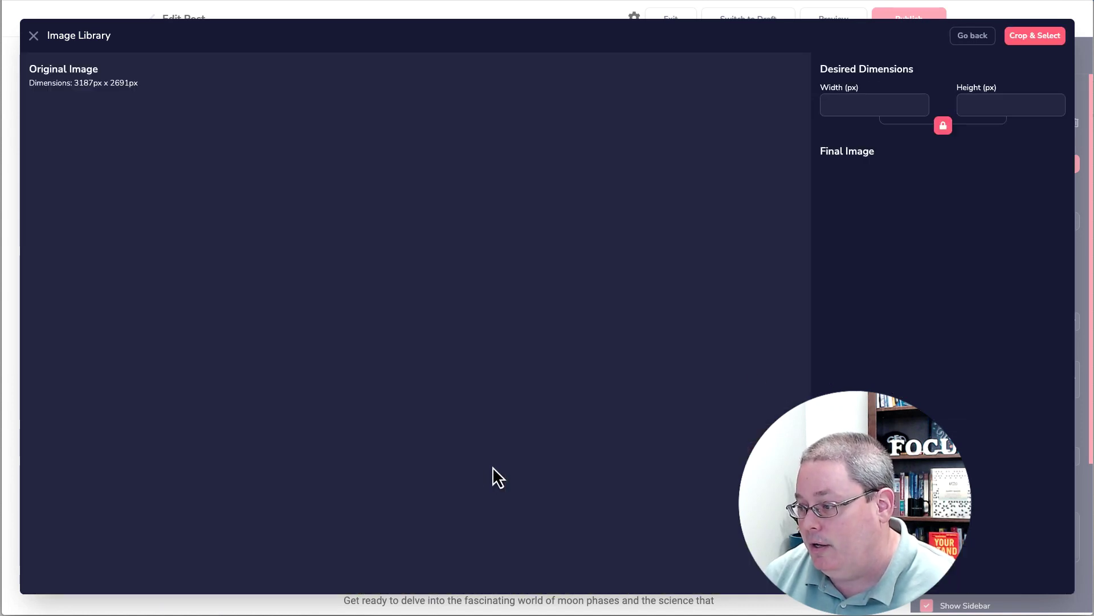
- Resize the moon phases image to 1200 px wide by 628 px high and apply the crop to the post
double_click(855, 105)
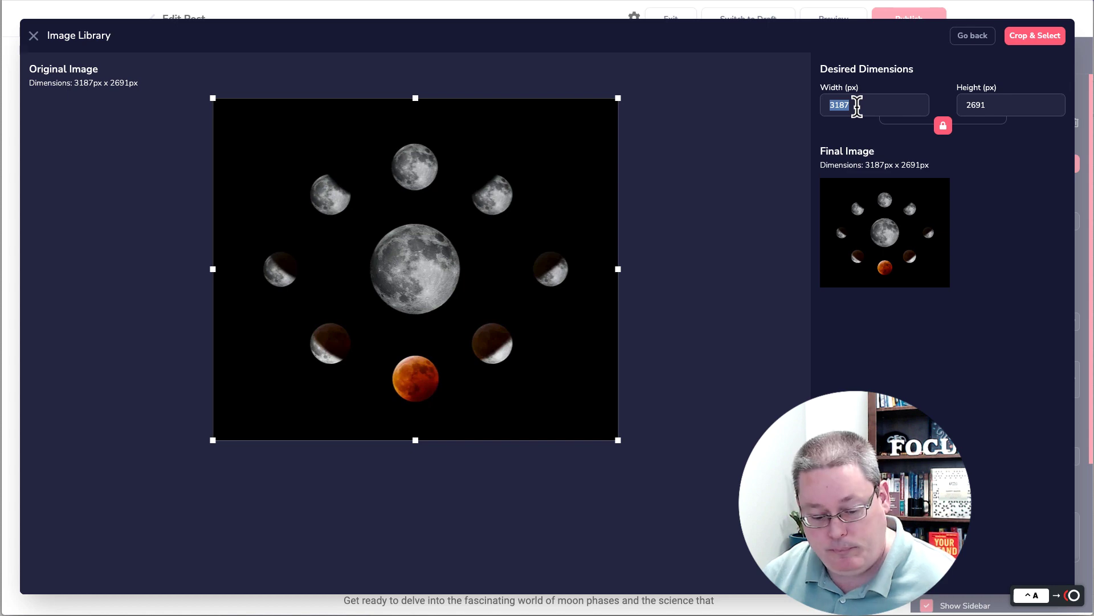
text(1200)
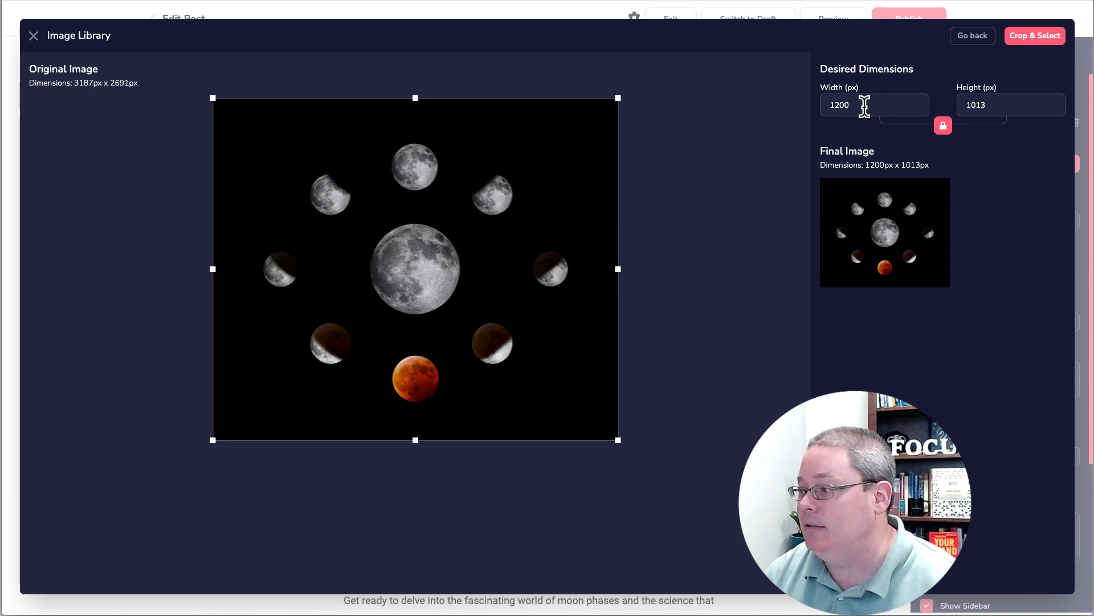
double_click(966, 105)
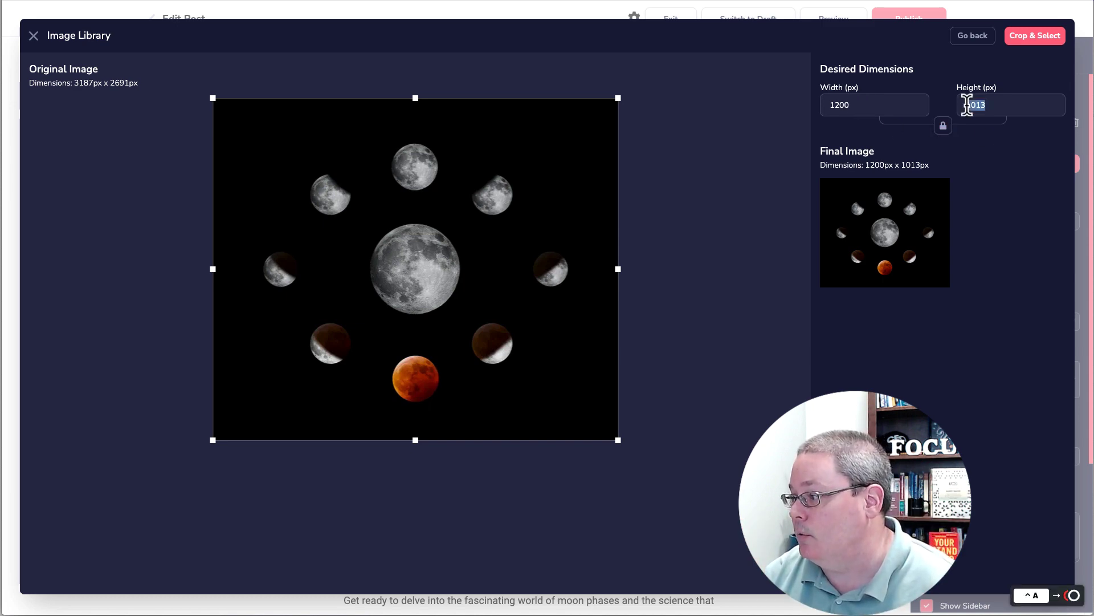
text(628)
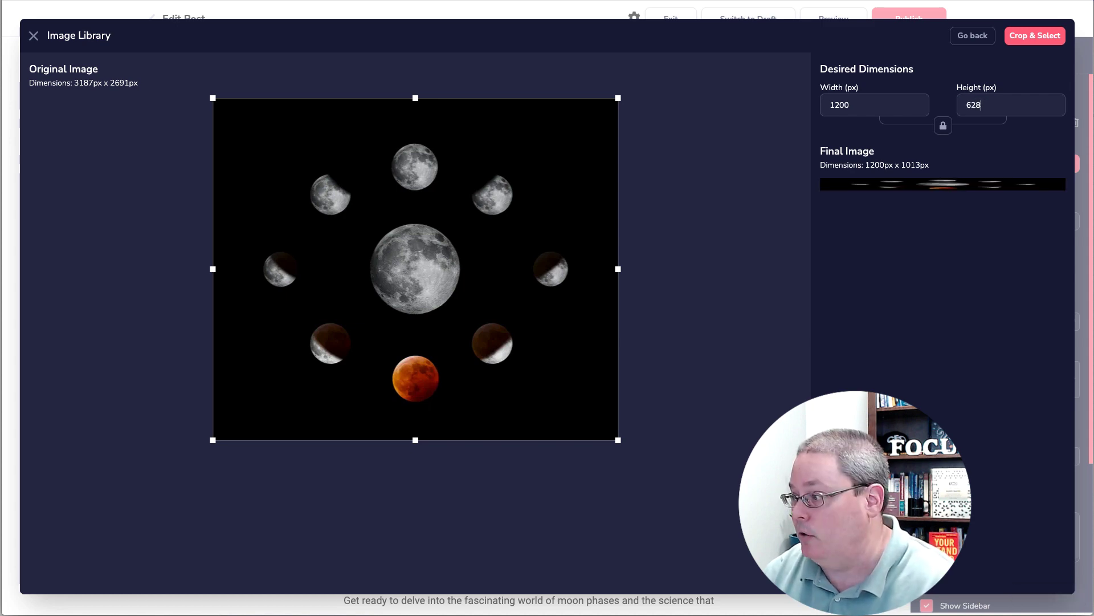
click(1021, 38)
click(599, 365)
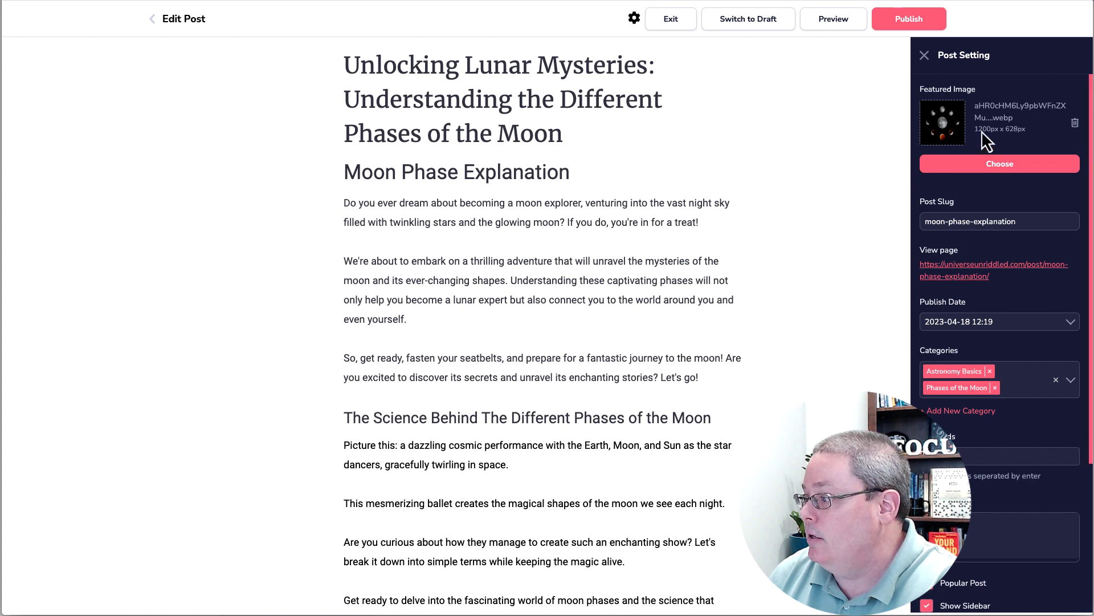
- Publish the Unlocking Lunar Mysteries post and exit the editor, saving the changes
click(909, 19)
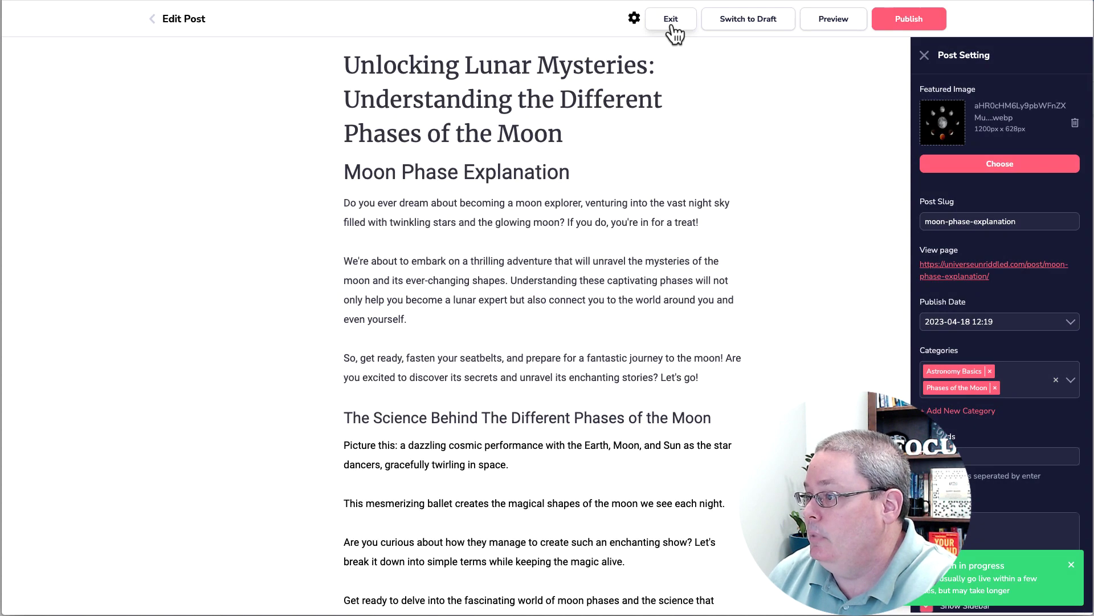
click(672, 20)
click(605, 346)
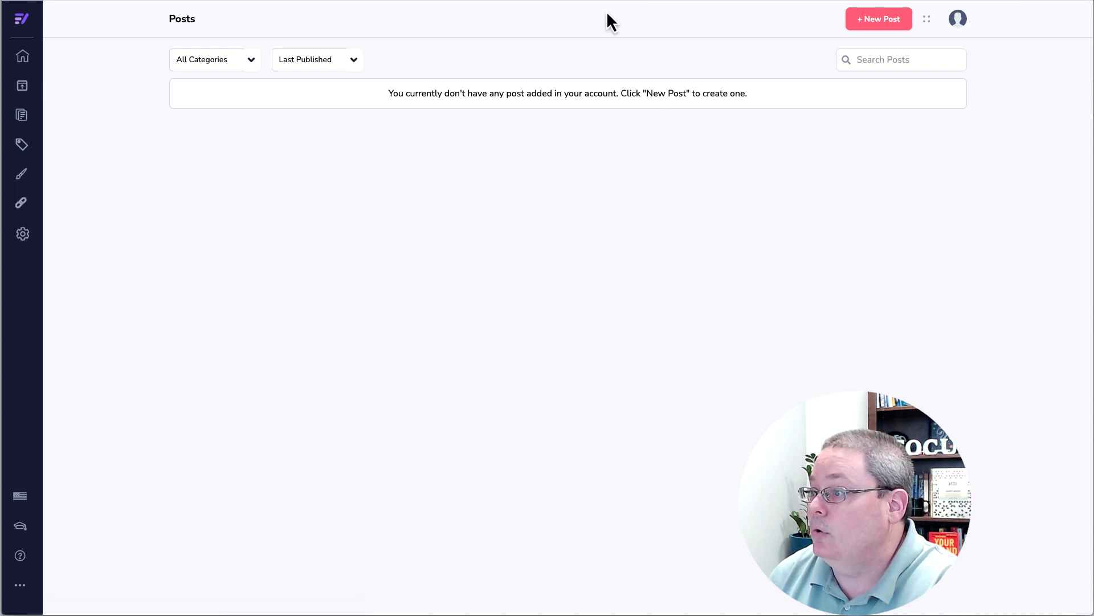
- Switch to PageSpeed Insights and review the existing mobile report's scores and the images flagged under Properly size images
click(576, 0)
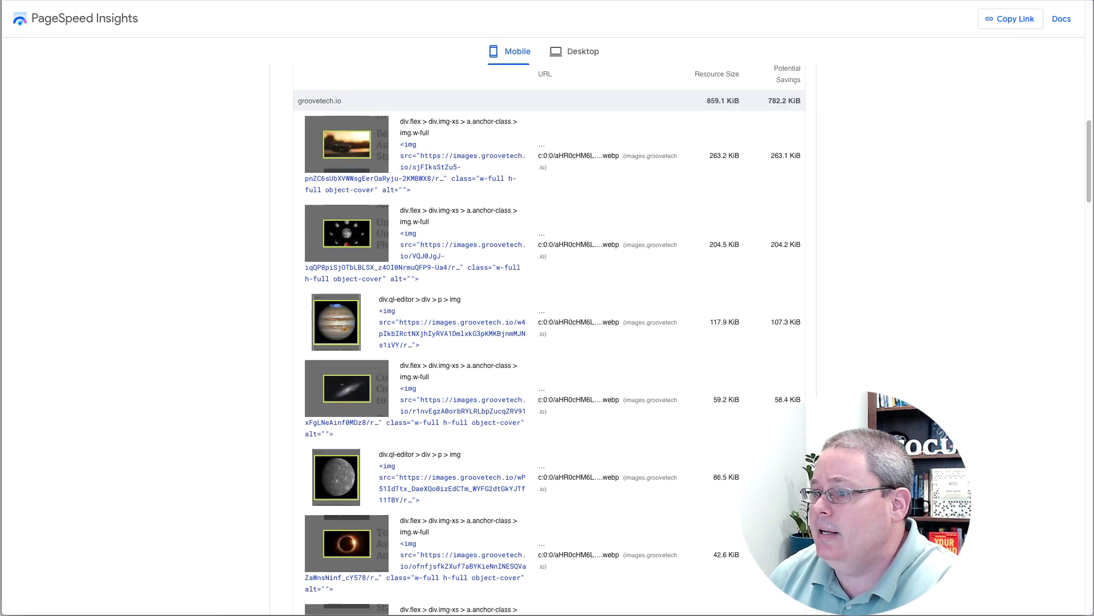
scroll(872, 201, up, 15)
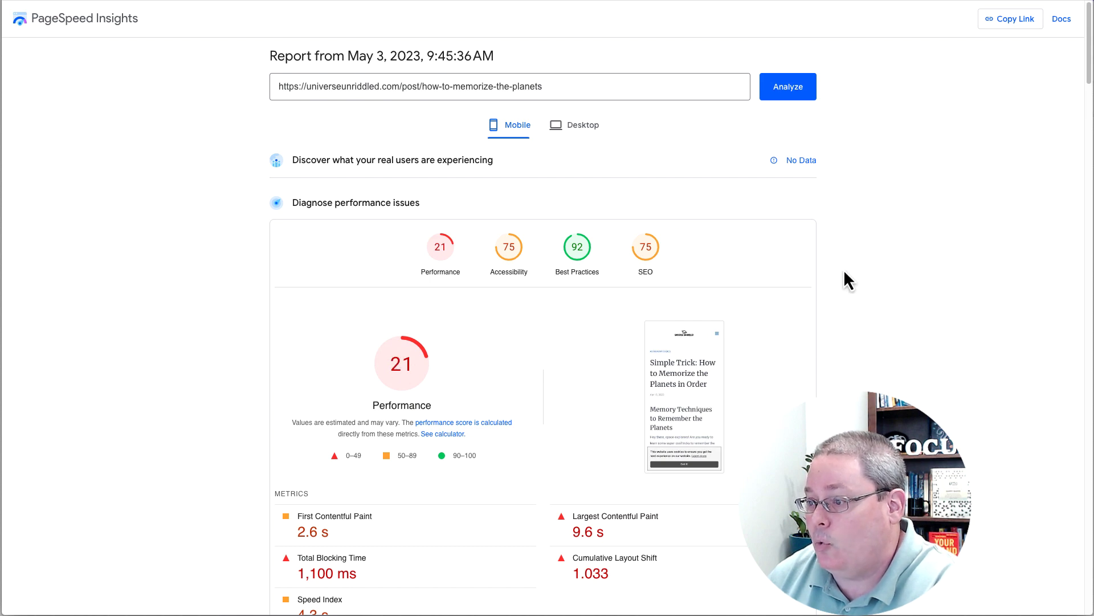
scroll(853, 278, down, 12)
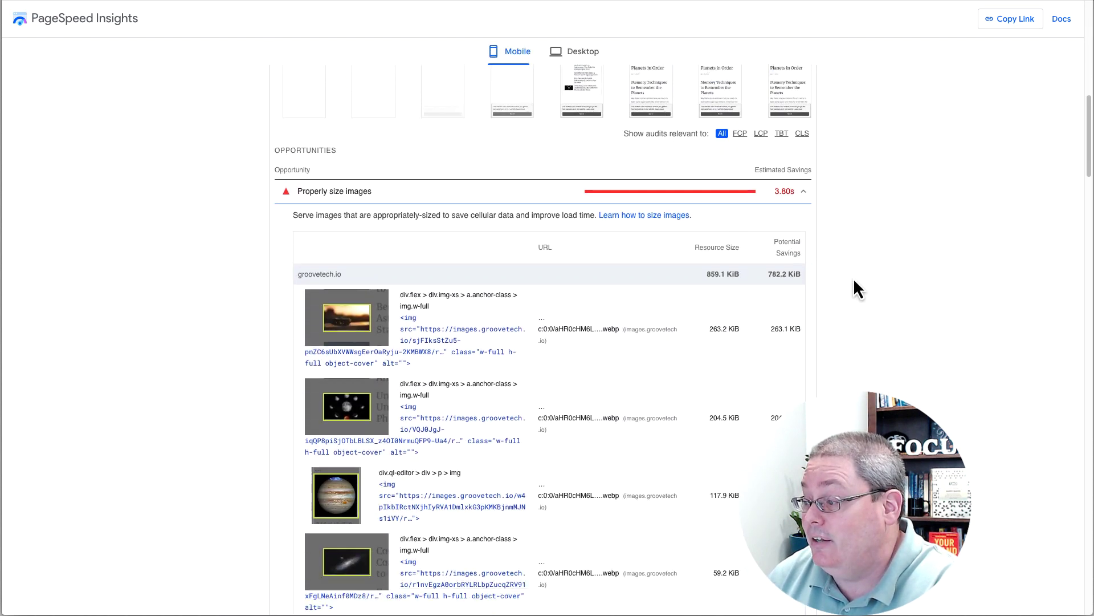
scroll(854, 278, down, 2)
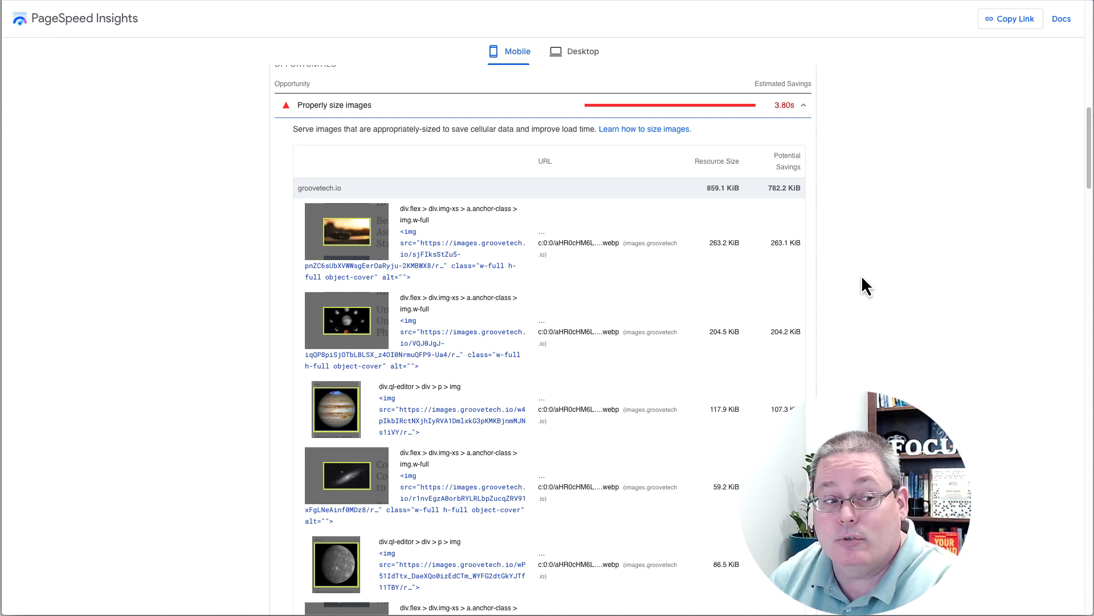
scroll(833, 279, down, 8)
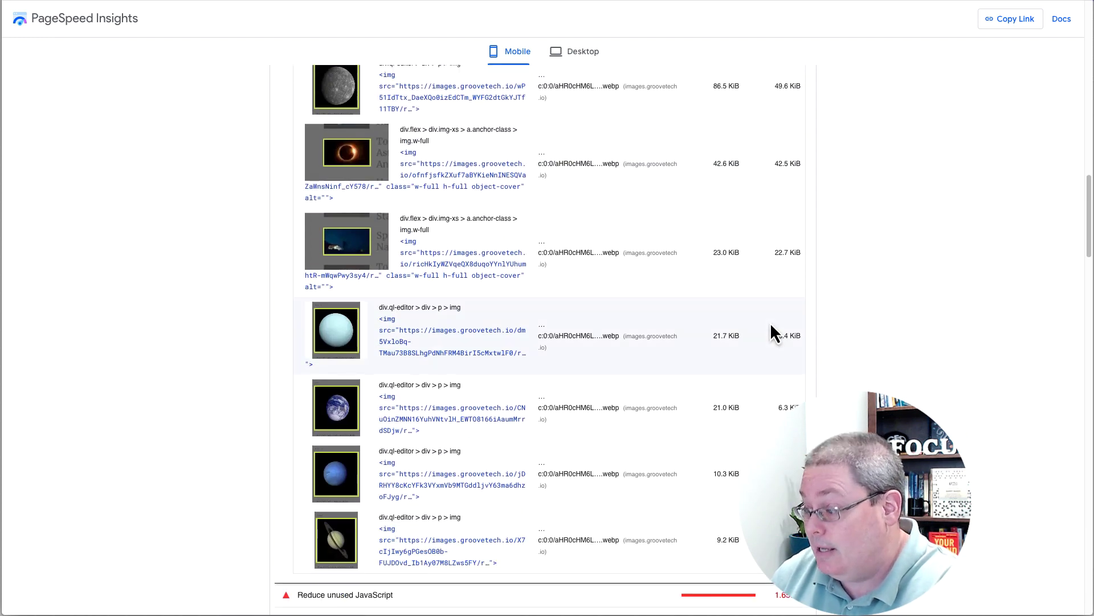
scroll(849, 310, up, 3)
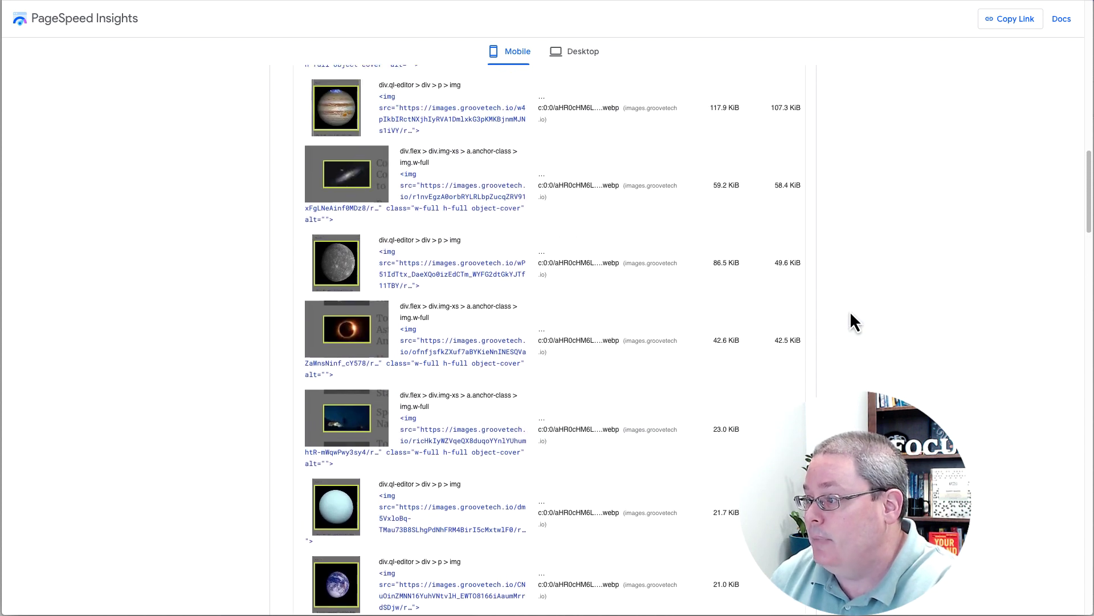
scroll(850, 313, up, 5)
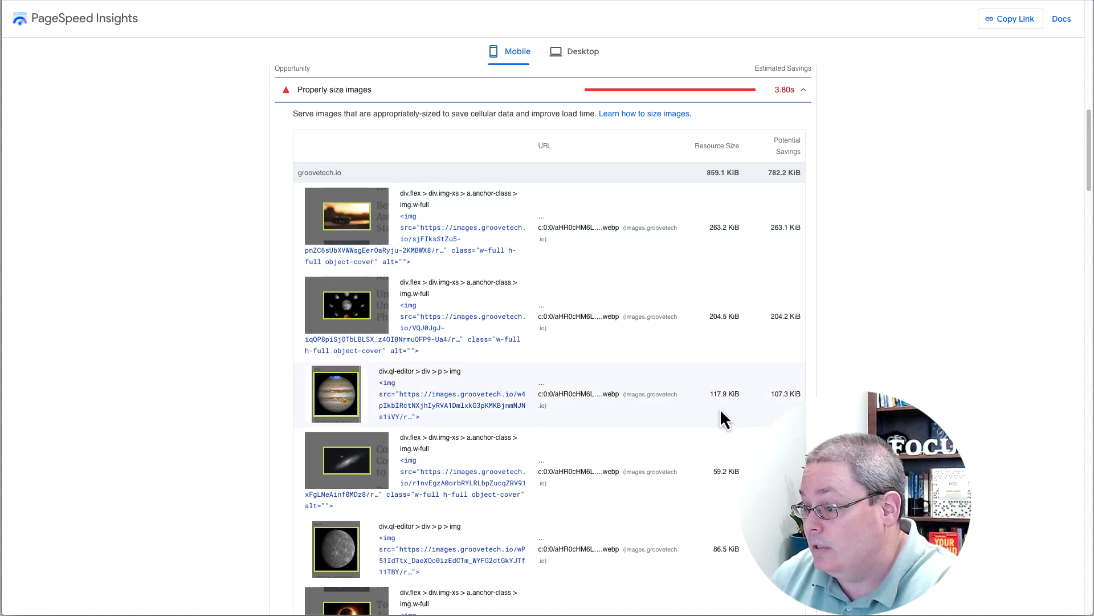
scroll(713, 408, up, 14)
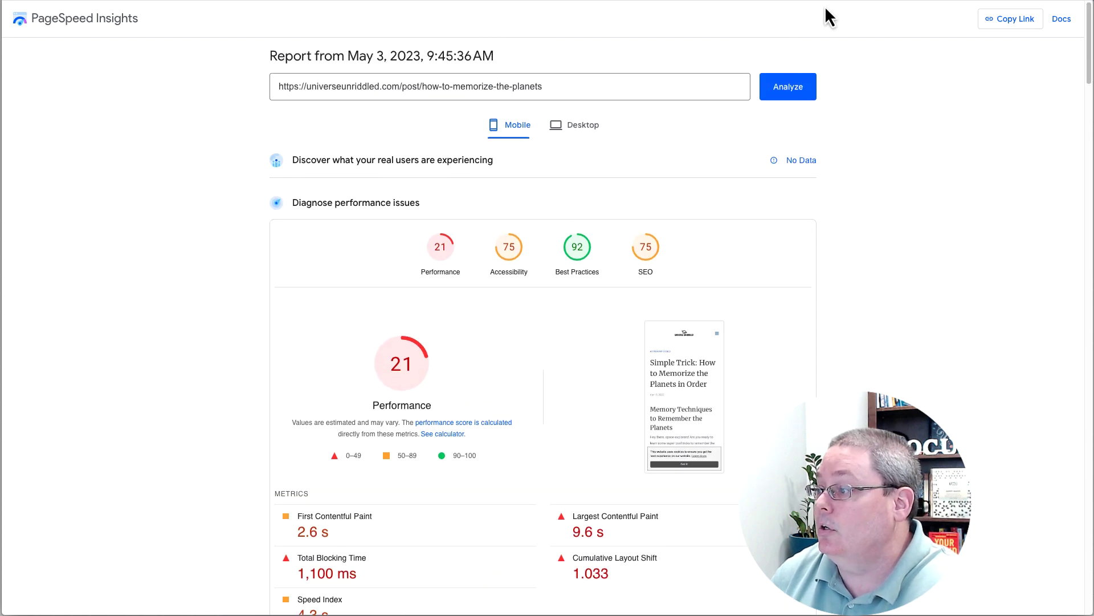
- Re-run the analysis of the how-to-memorize-the-planets page and examine the Reduce unused JavaScript and Properly size images details
click(786, 93)
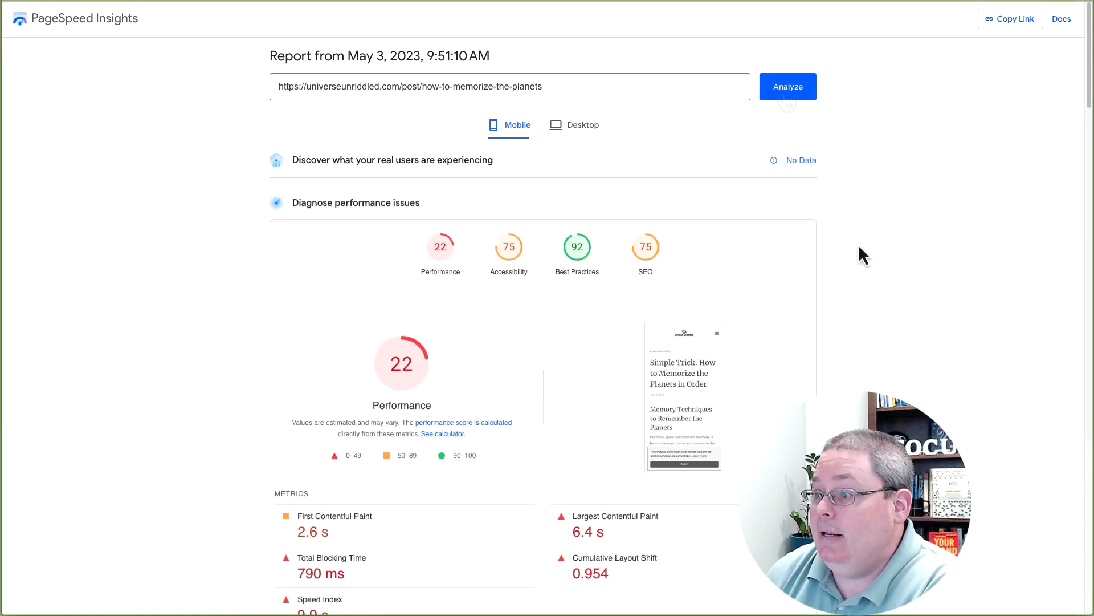
scroll(859, 248, down, 10)
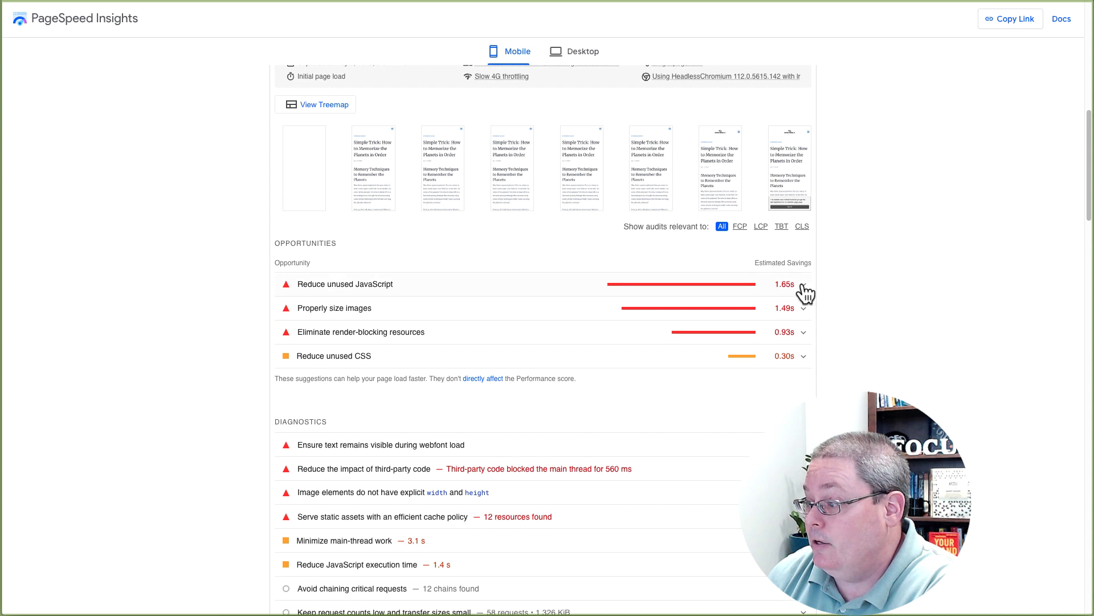
click(803, 289)
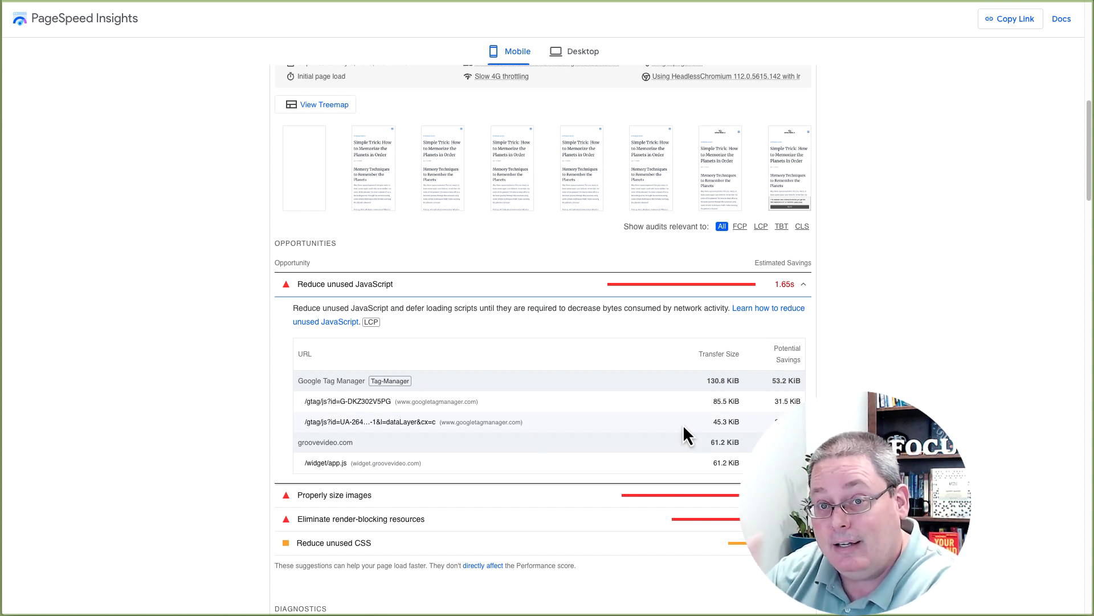
click(803, 285)
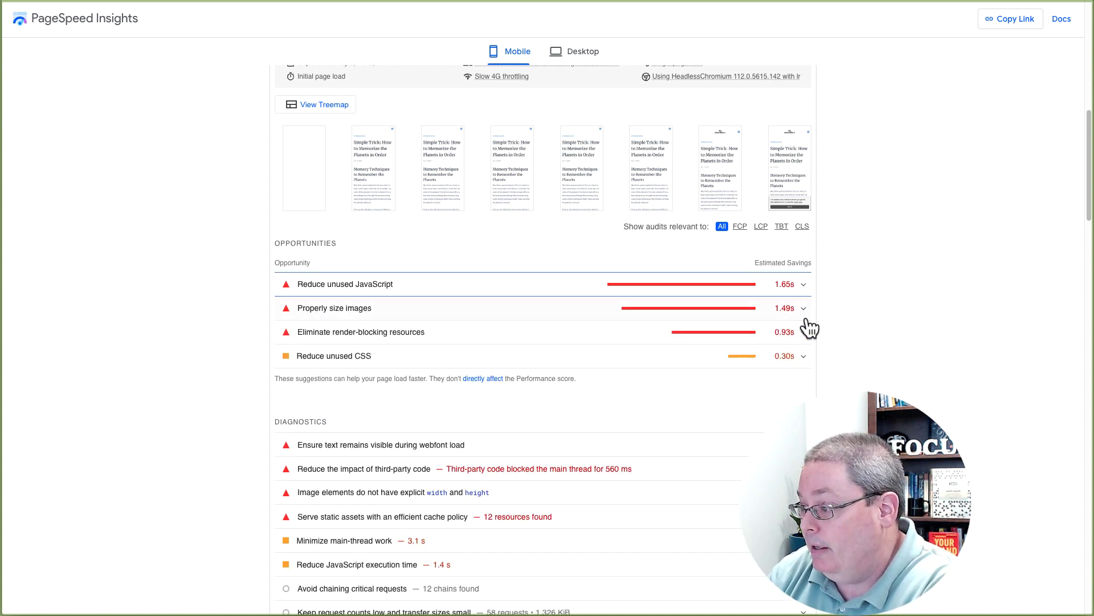
click(803, 310)
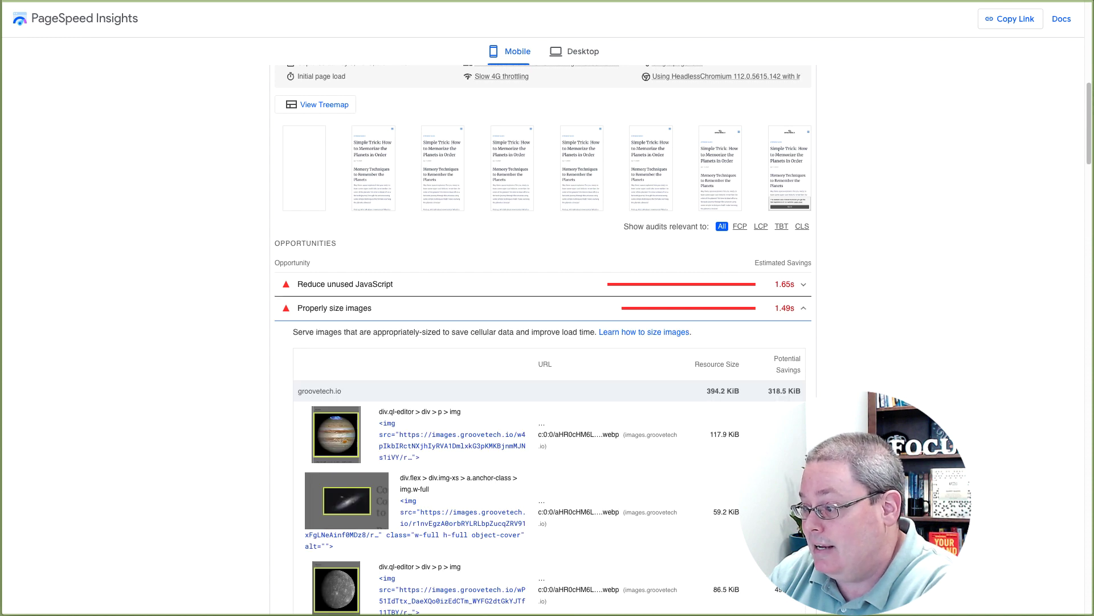
scroll(844, 356, down, 3)
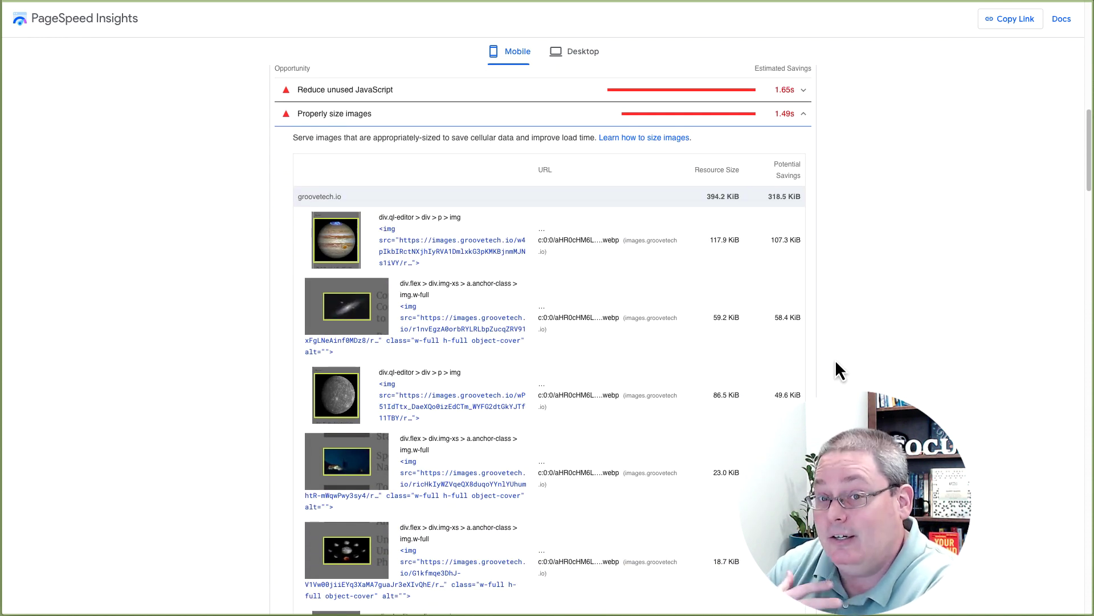
- Compare the performance scores and metrics of the new report's desktop and mobile results, ending on the mobile results
scroll(833, 344, up, 12)
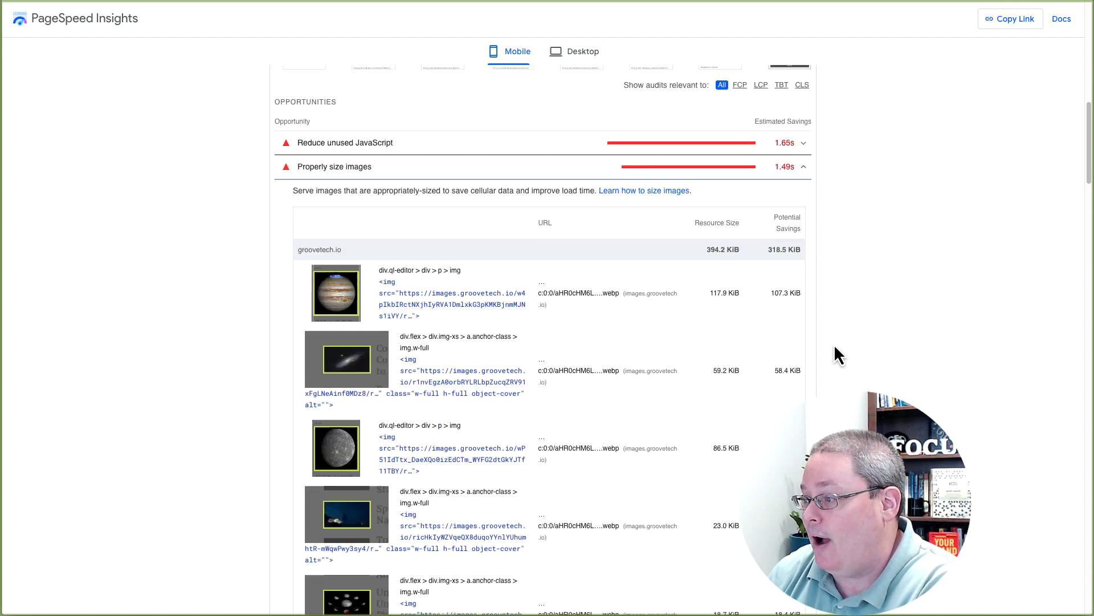
scroll(629, 312, up, 2)
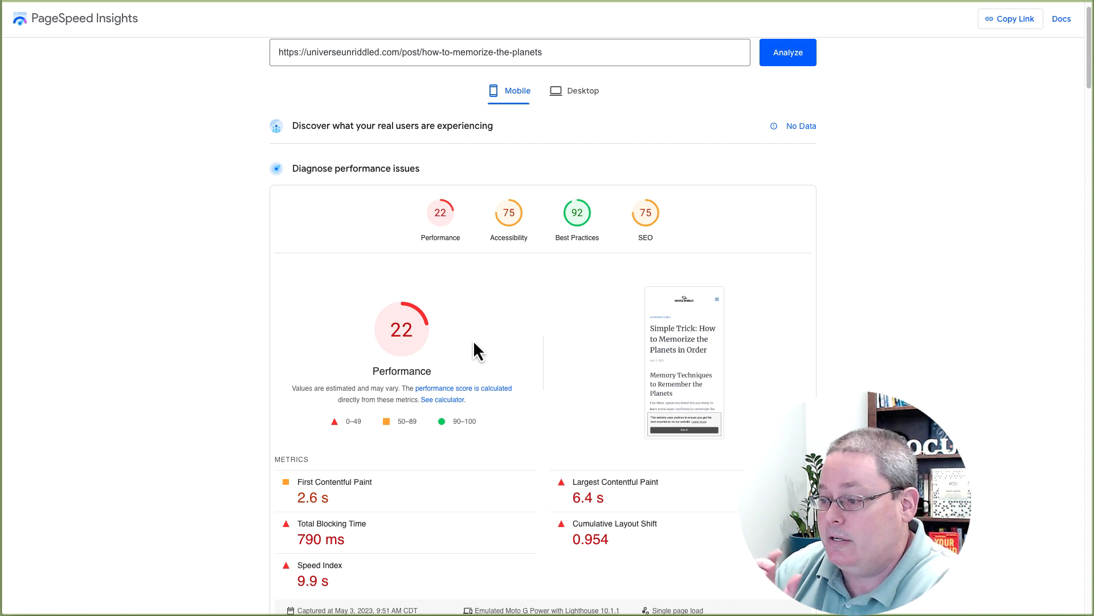
click(577, 94)
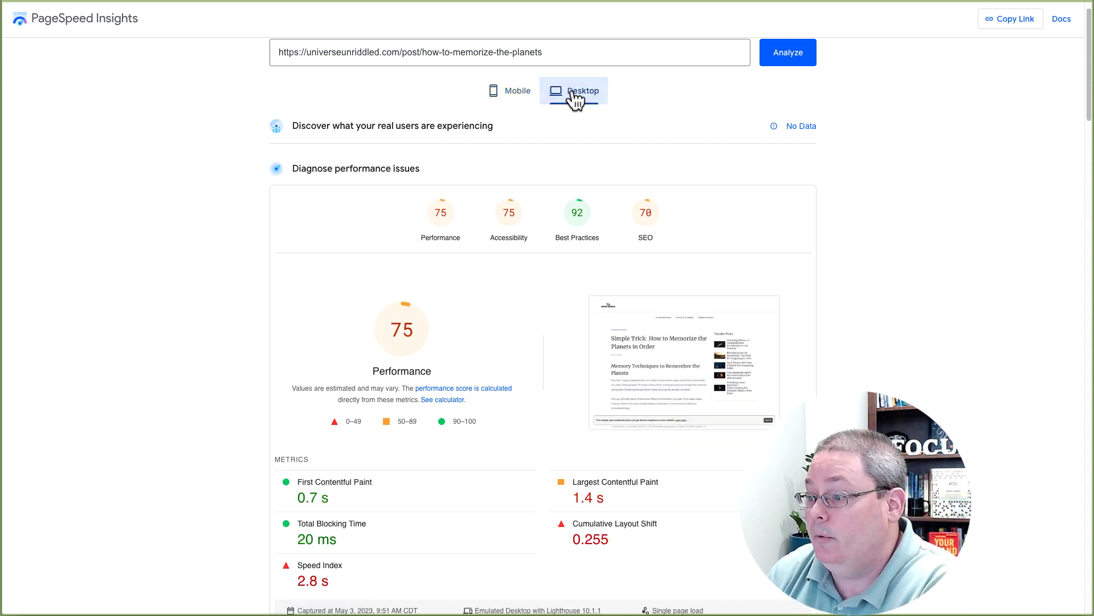
click(519, 96)
scroll(820, 365, down, 5)
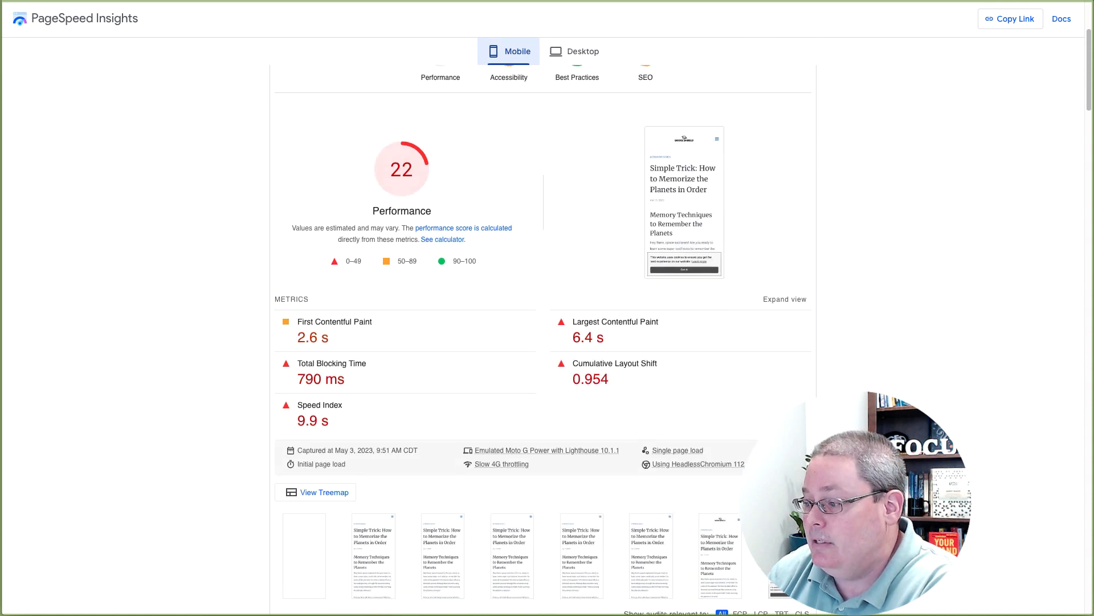
- Examine the resource sizes and potential savings of the images listed under Properly size images in the mobile report
scroll(548, 342, down, 2)
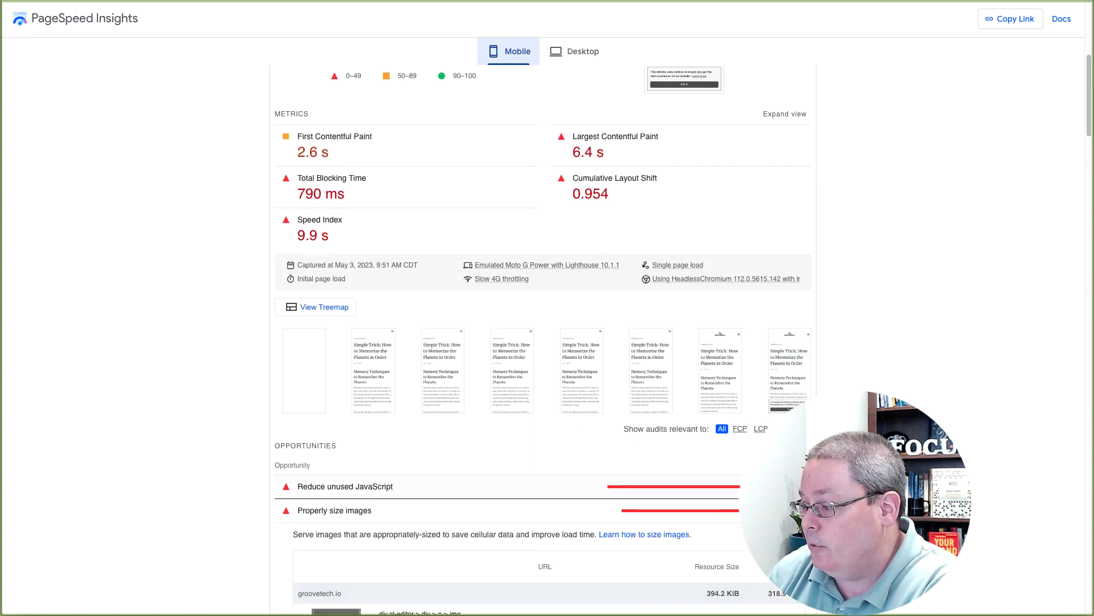
click(346, 487)
click(345, 487)
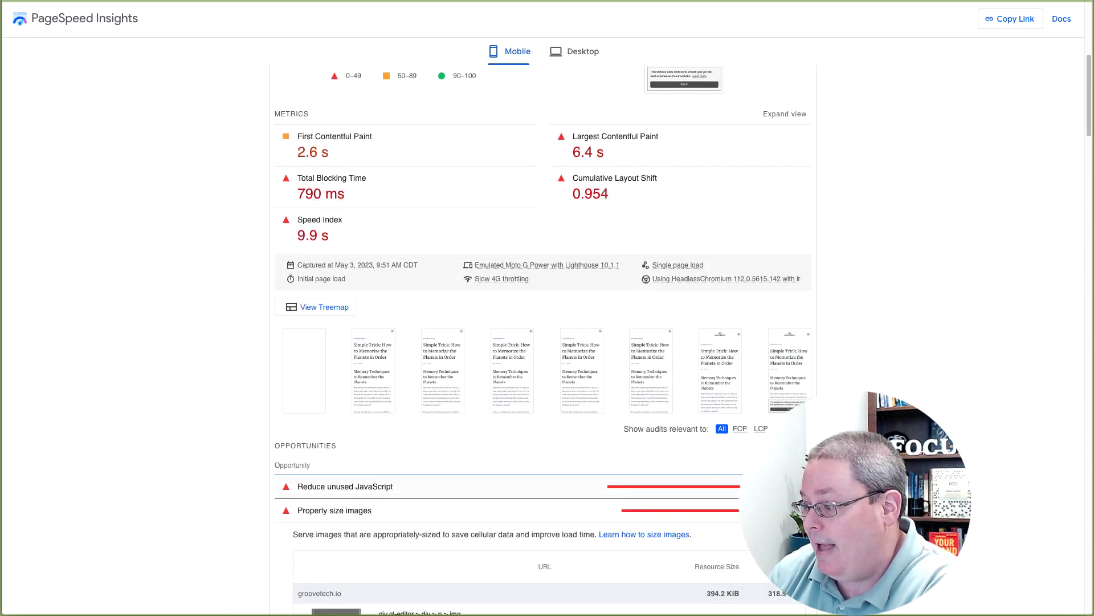
scroll(839, 343, down, 7)
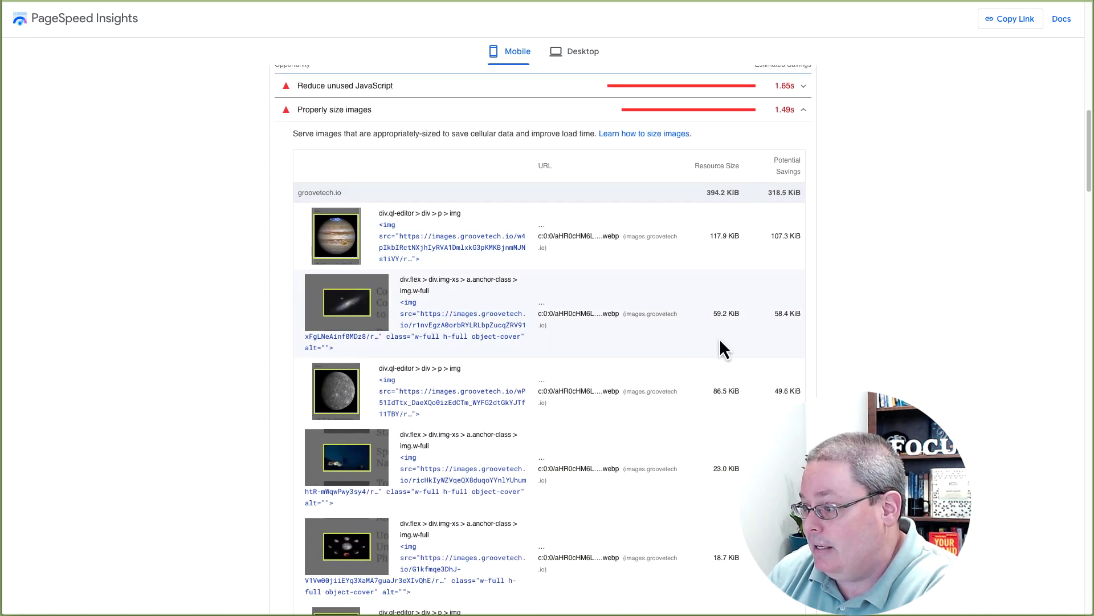
scroll(736, 389, down, 1)
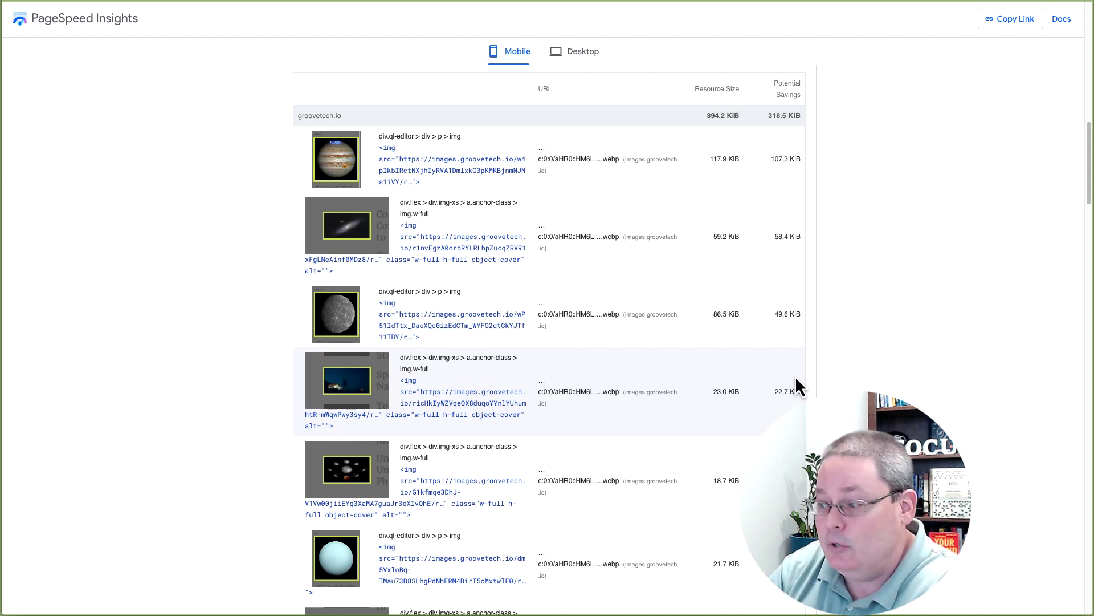
scroll(816, 251, up, 4)
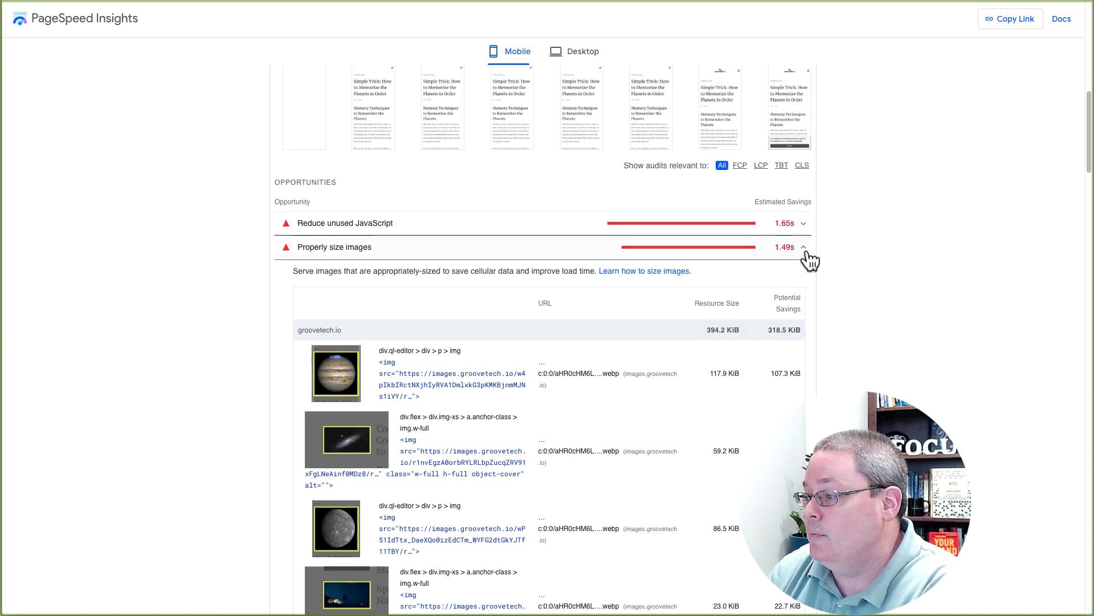
- Collapse the Properly size images details and review the remaining opportunities, metrics and overall mobile scores
click(805, 251)
scroll(850, 287, up, 1)
scroll(850, 287, up, 1)
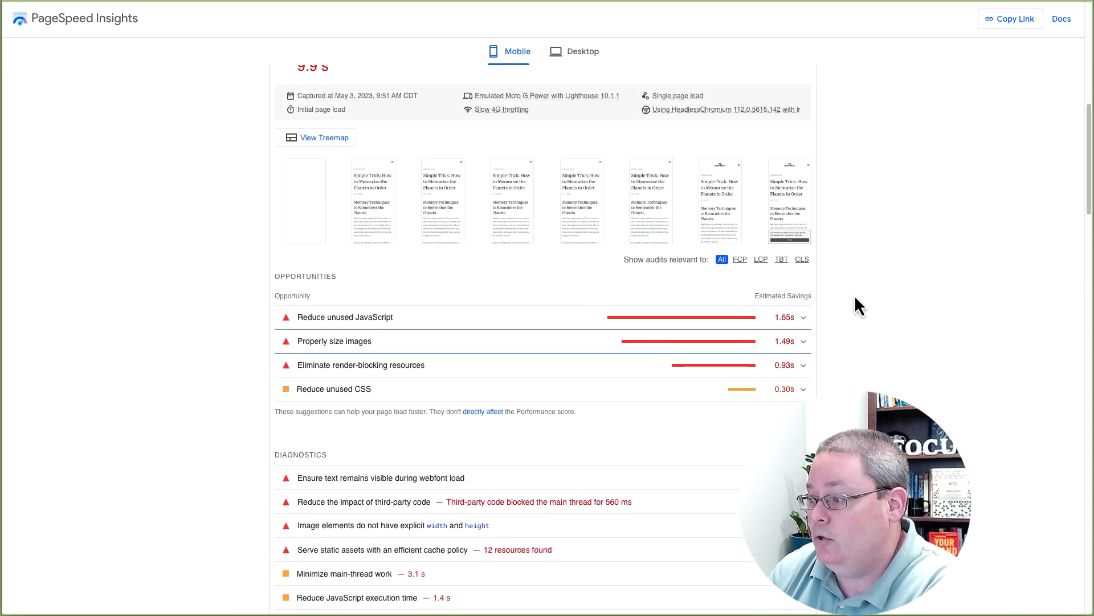
scroll(858, 341, up, 7)
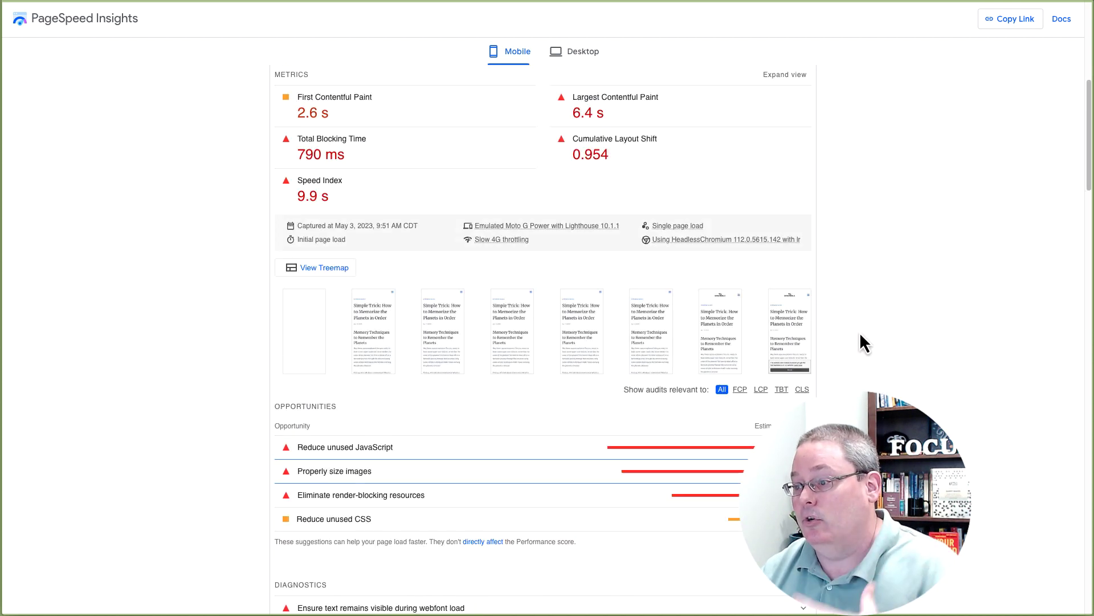
scroll(861, 337, up, 3)
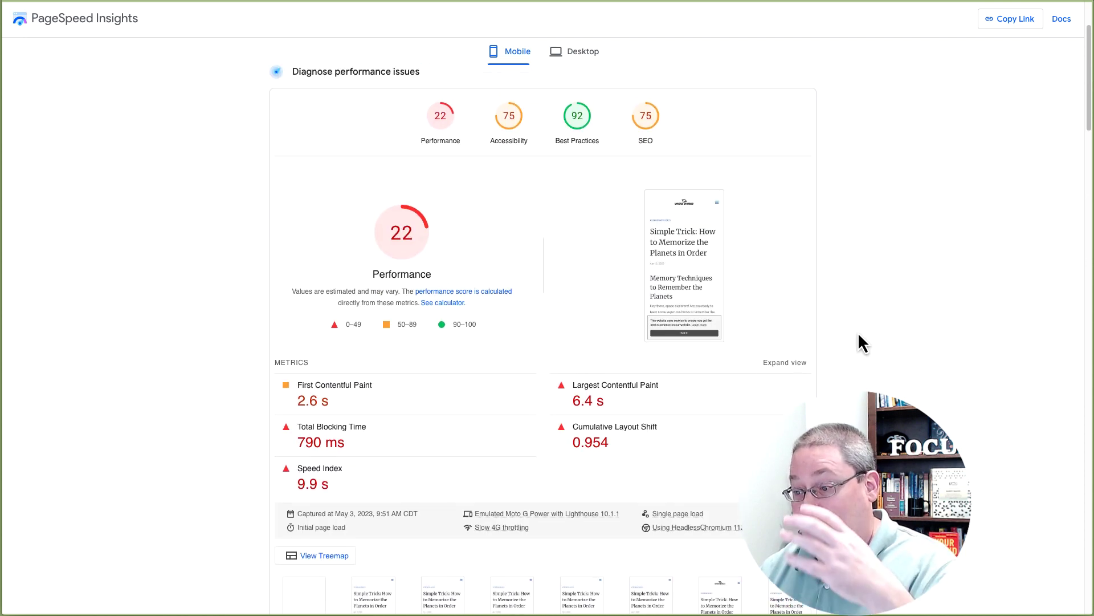